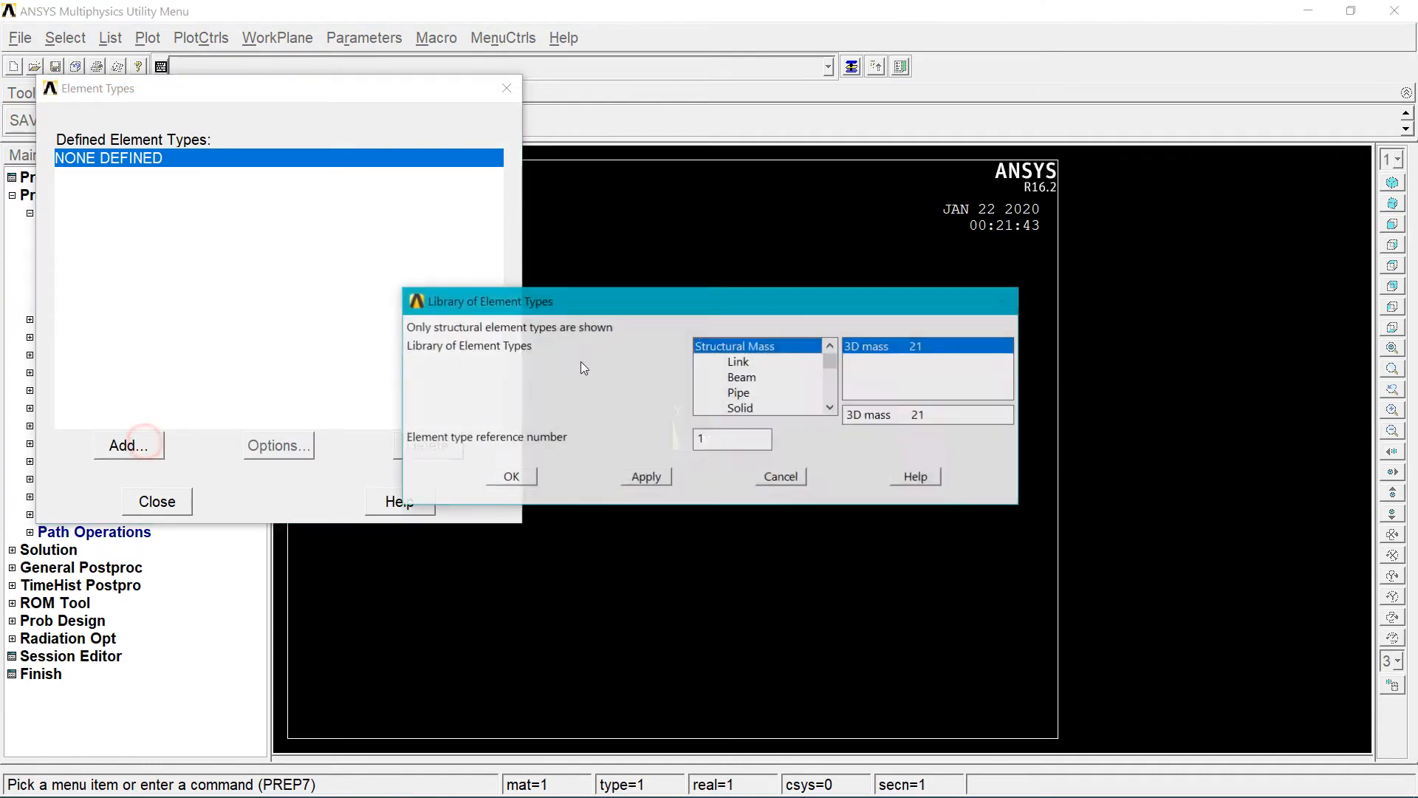
Add the 2 node 188 beam as element type 1 and close the element type list
click(743, 379)
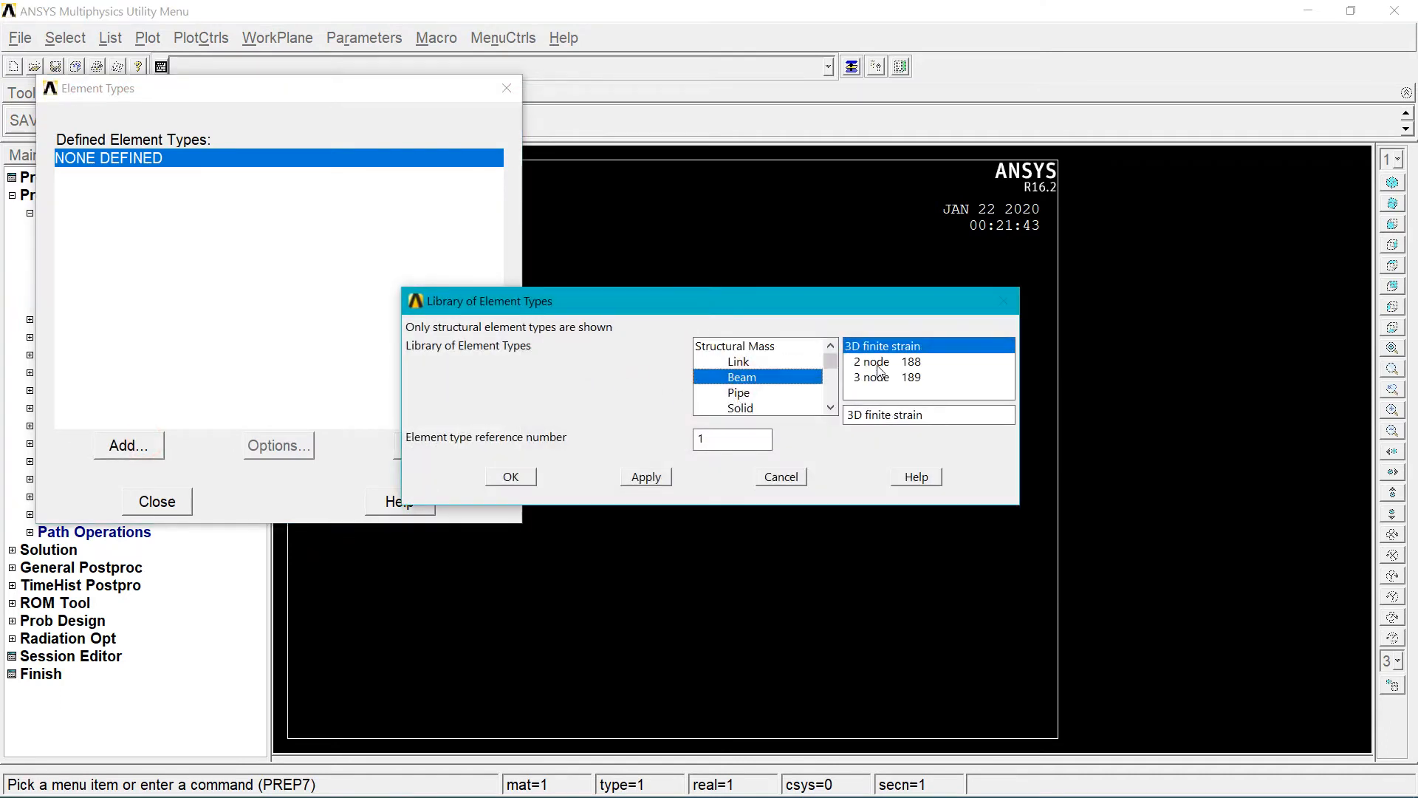
click(510, 476)
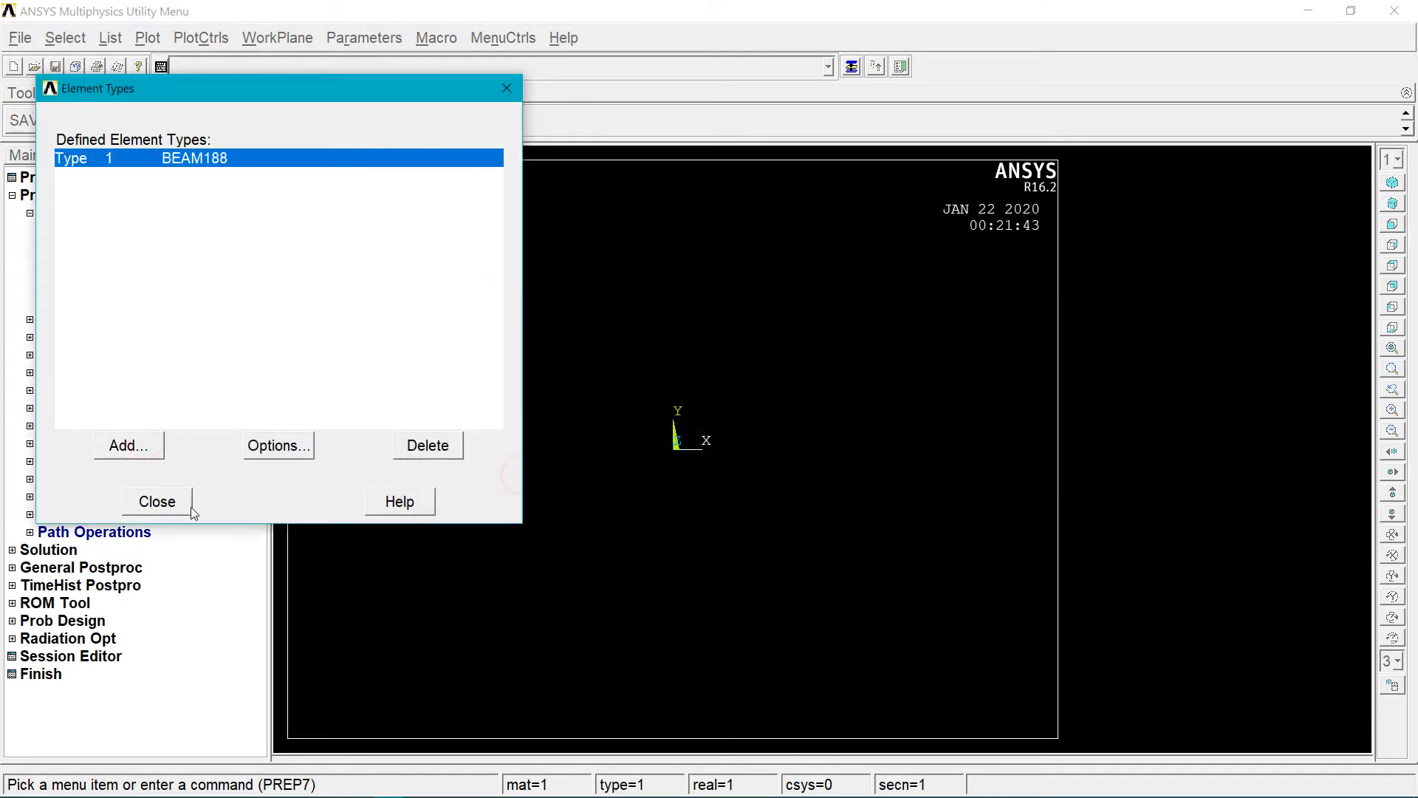
click(157, 501)
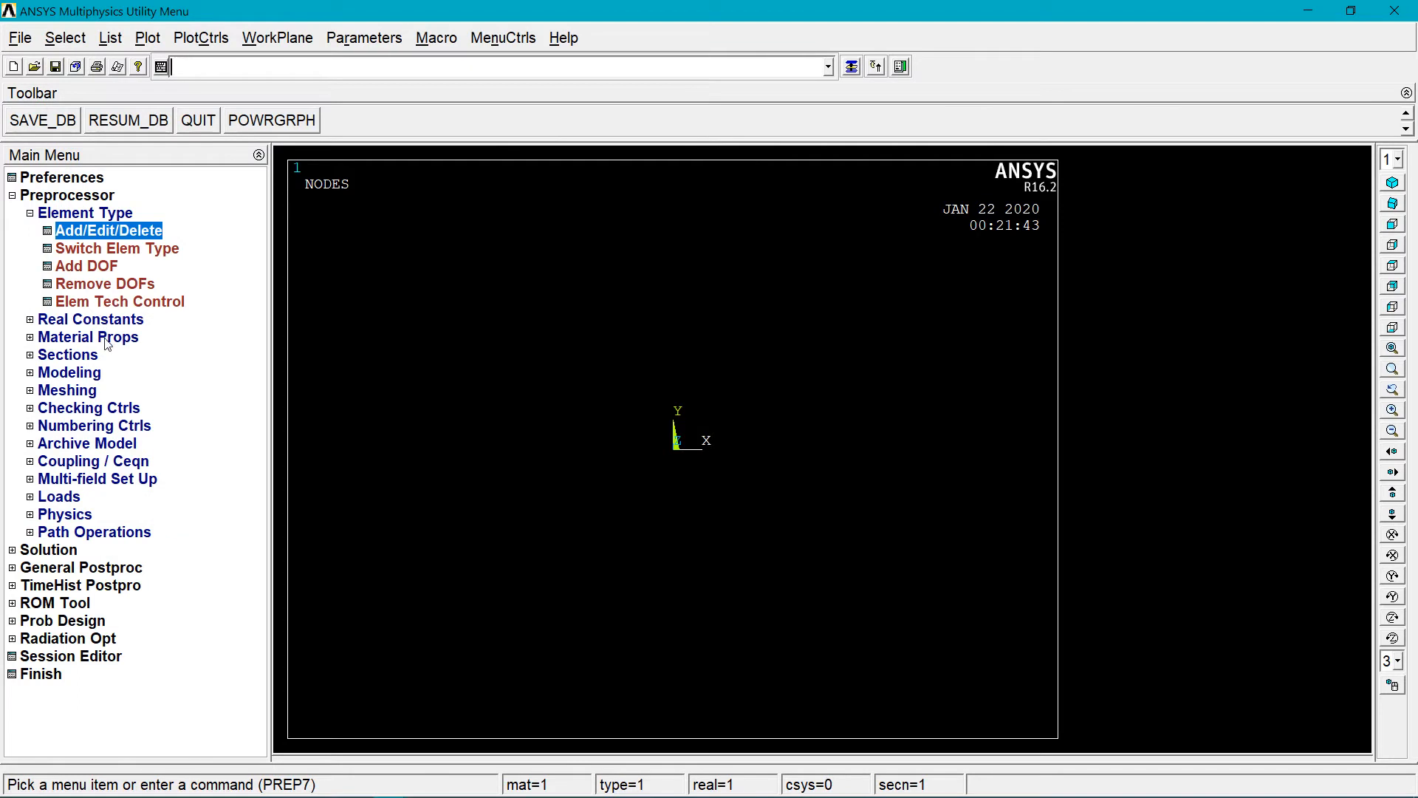
Define a structural linear elastic isotropic model for material 1 with EX set to 210e9
click(106, 337)
click(110, 319)
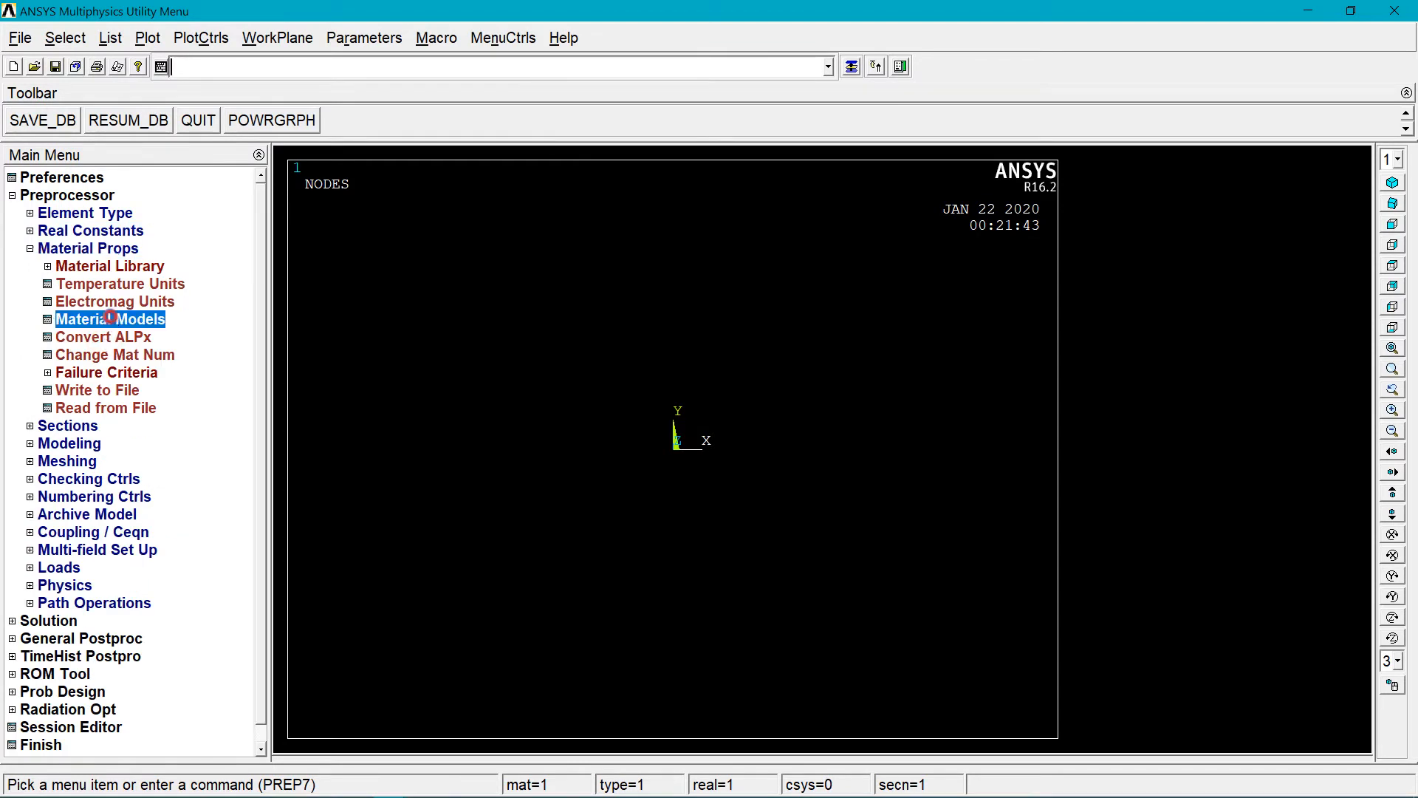
double_click(746, 379)
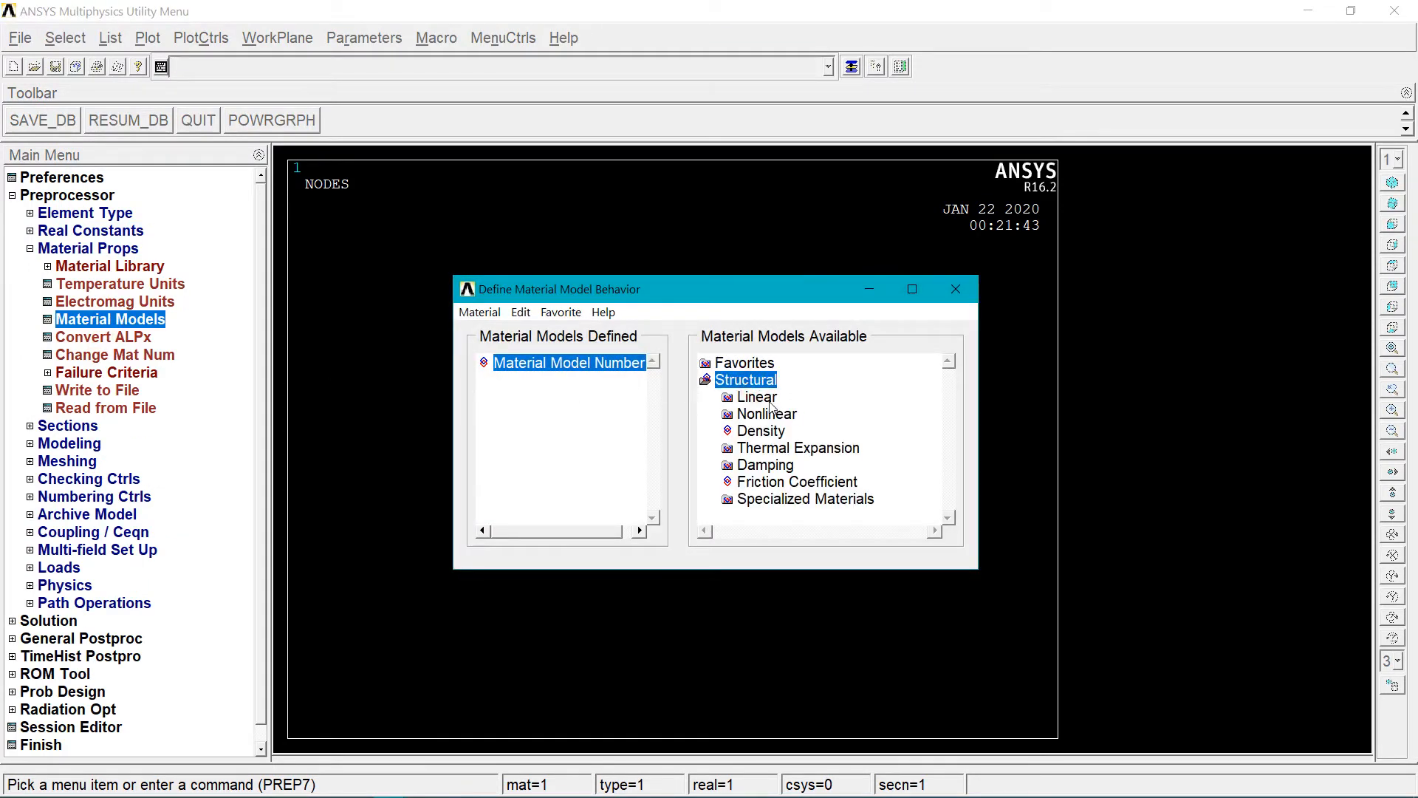
double_click(757, 398)
double_click(782, 413)
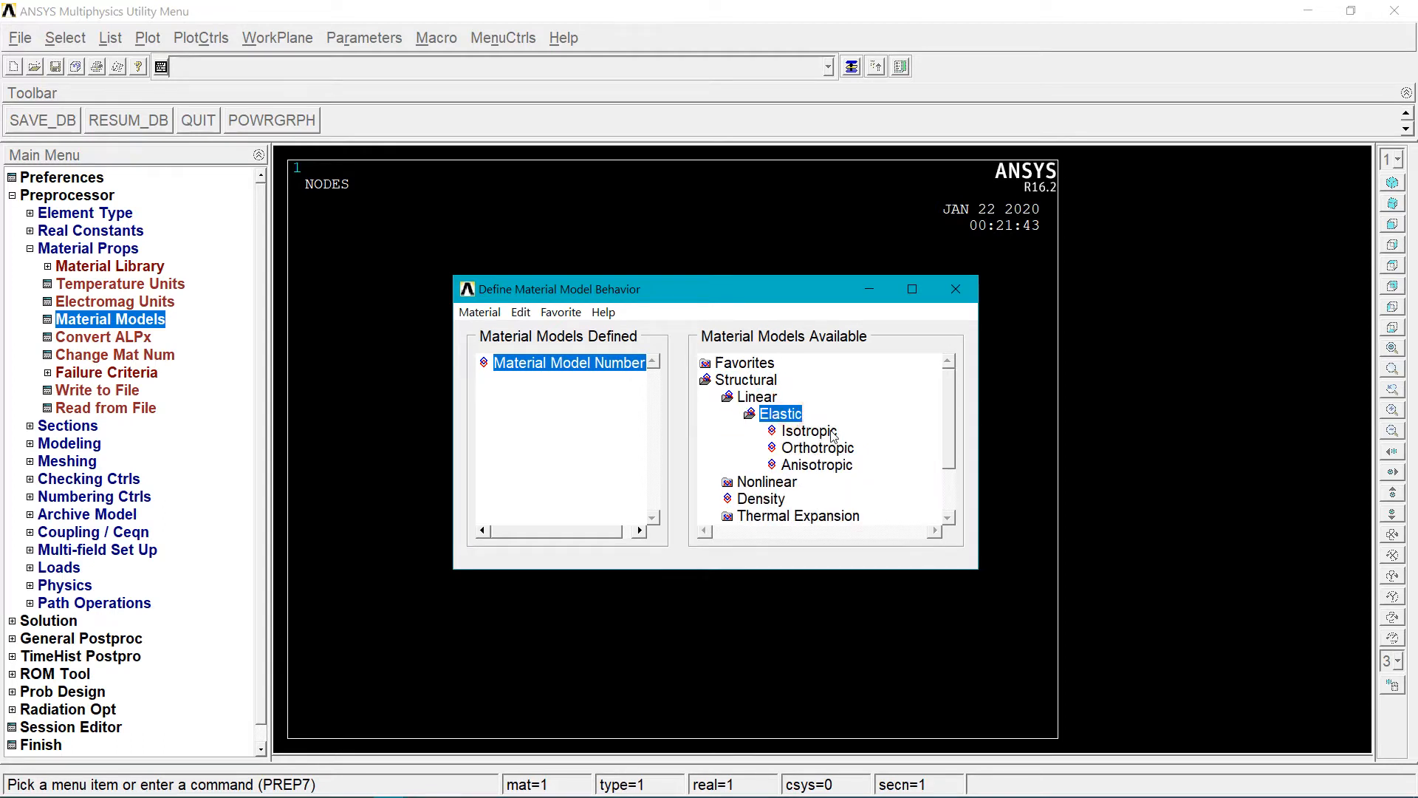
double_click(831, 432)
text(210e)
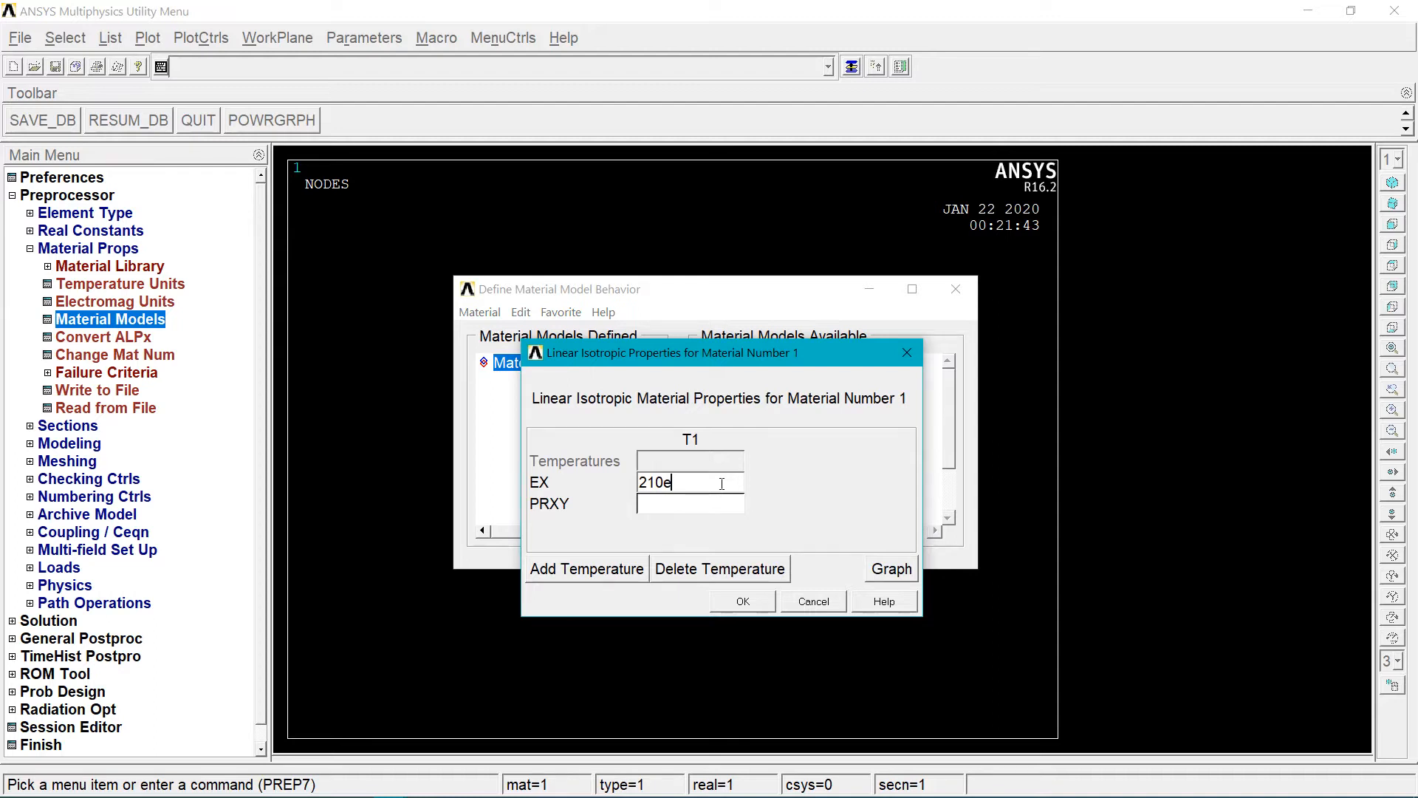
text(8)
key(BackSpace)
text(9)
Set PRXY to 0.3 for material 1 and finish the material definition
click(705, 510)
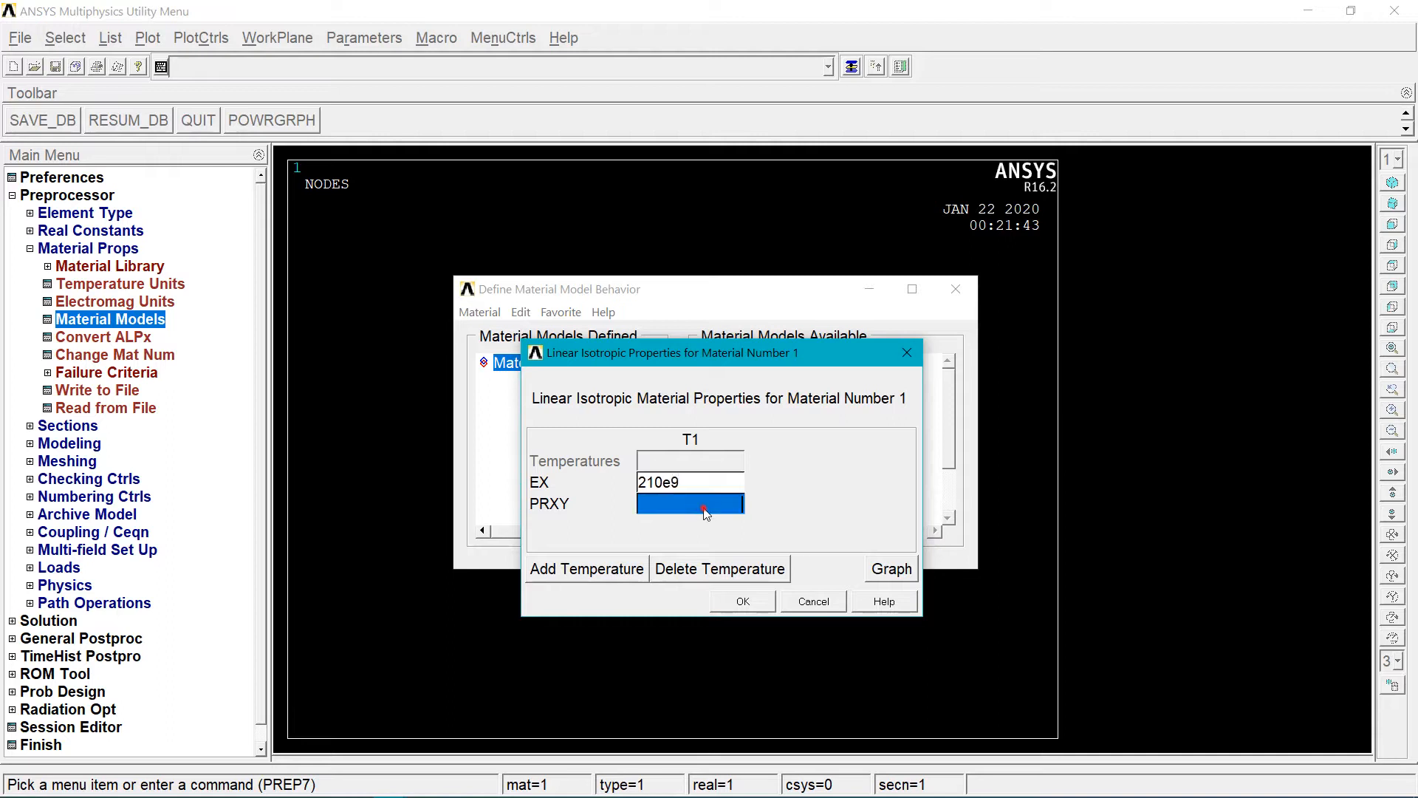
text(0)
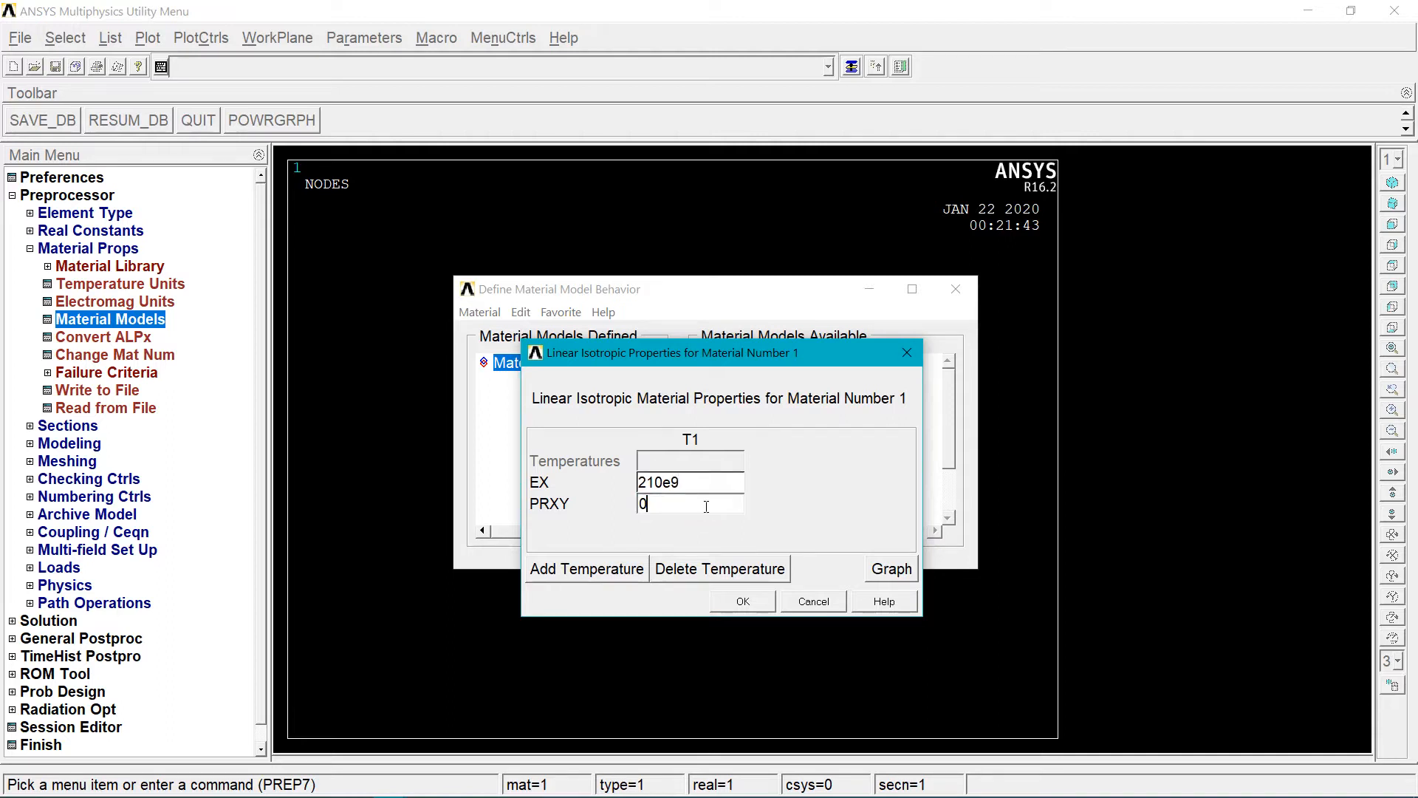
text(.3)
click(743, 600)
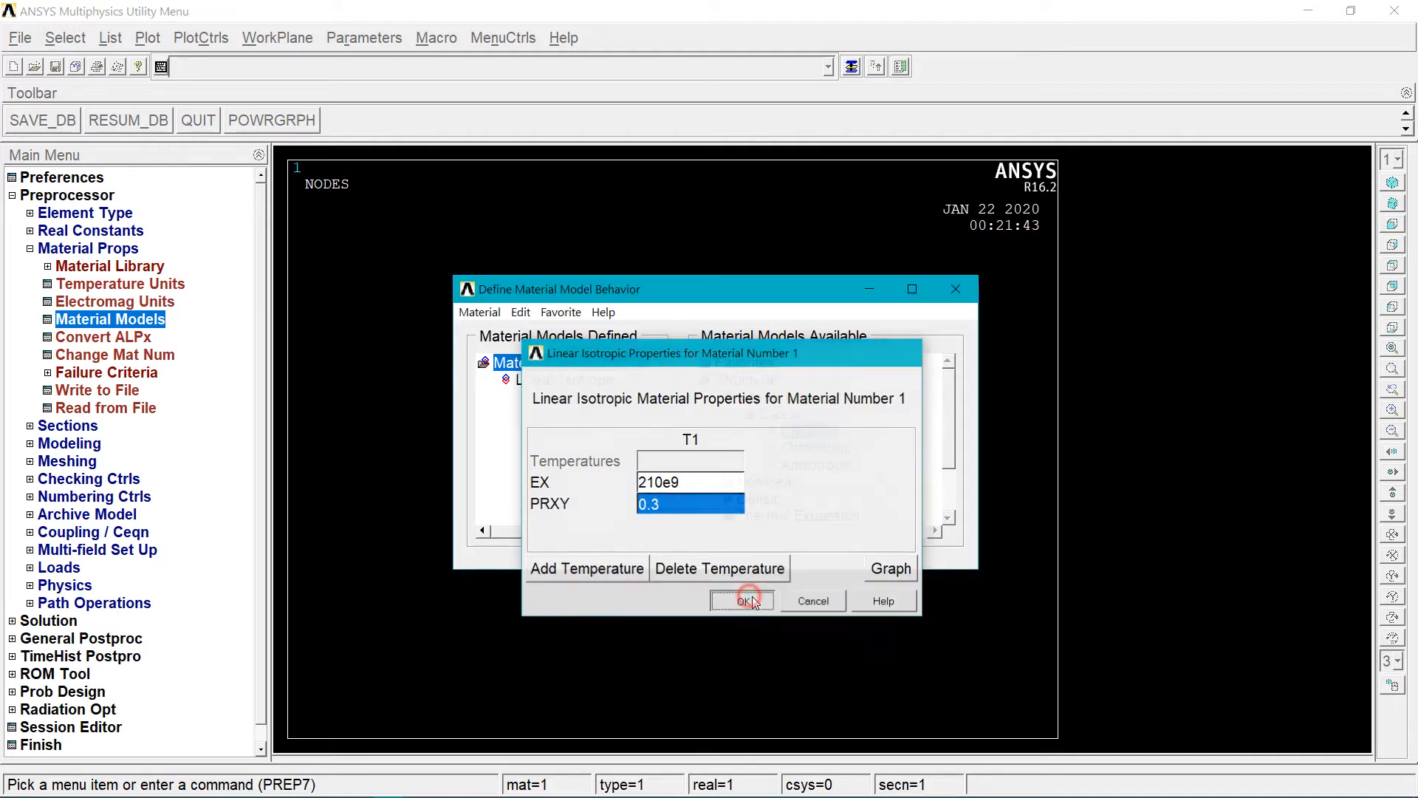
click(479, 312)
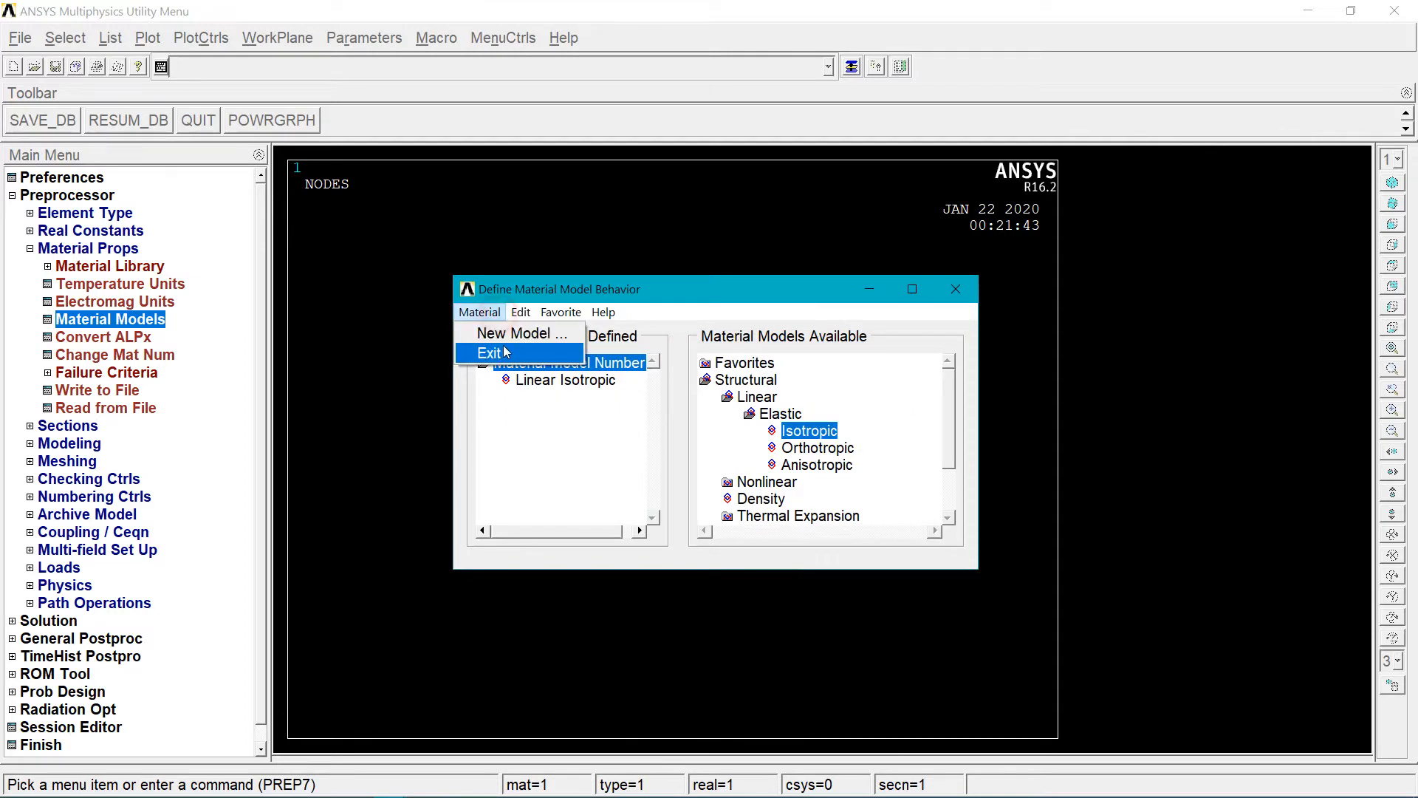
click(486, 349)
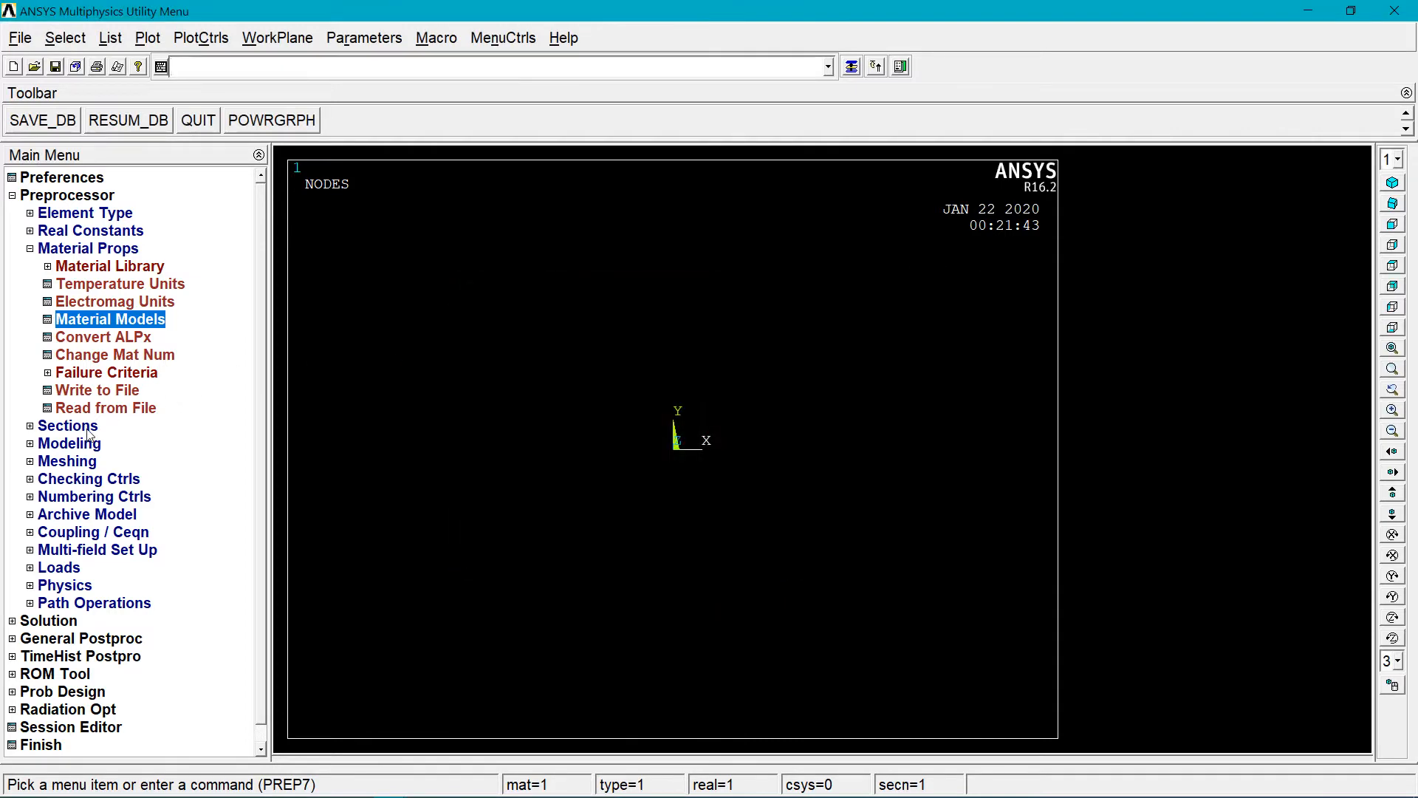
Define a common rectangular beam section with ID 1, width B of 5 and height H of 1
click(87, 429)
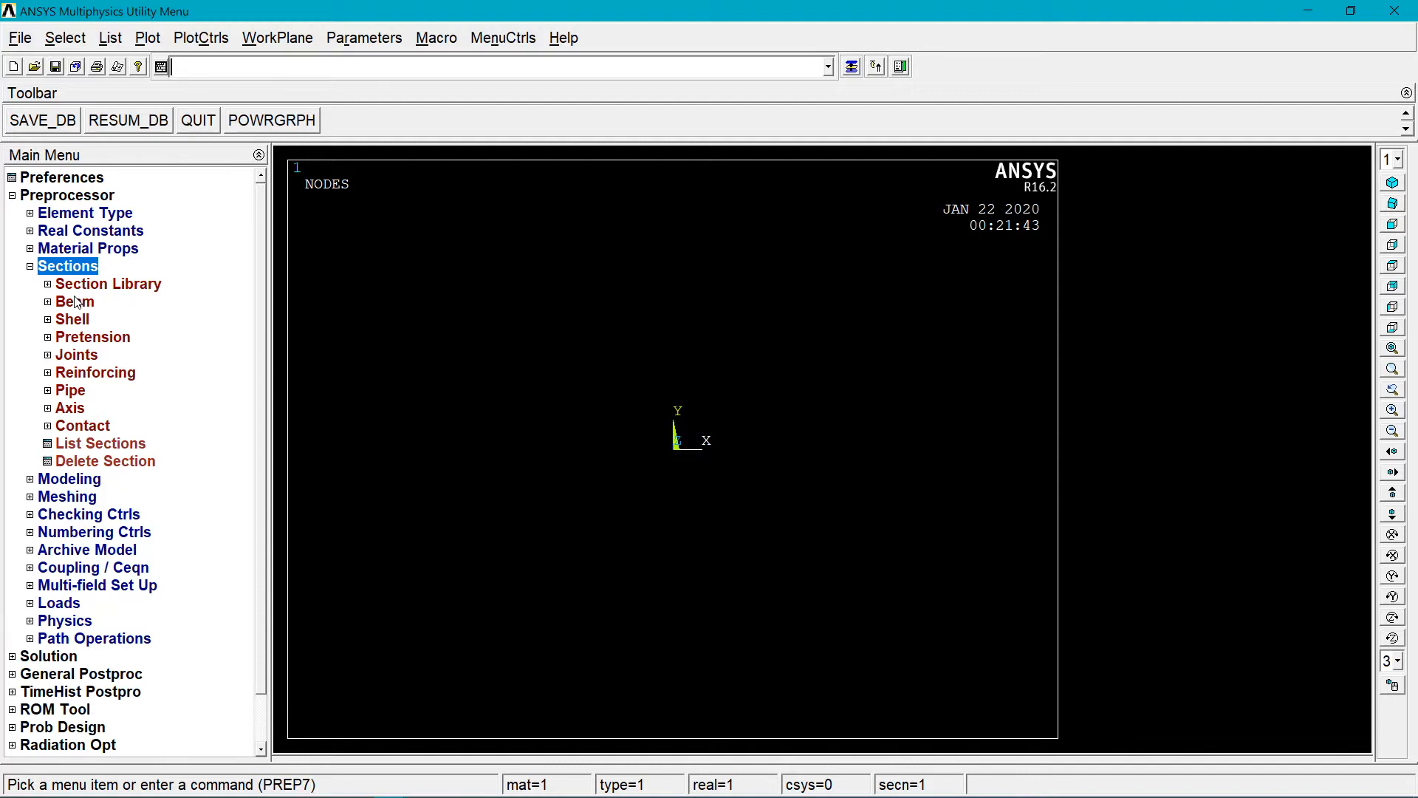
click(75, 301)
click(142, 320)
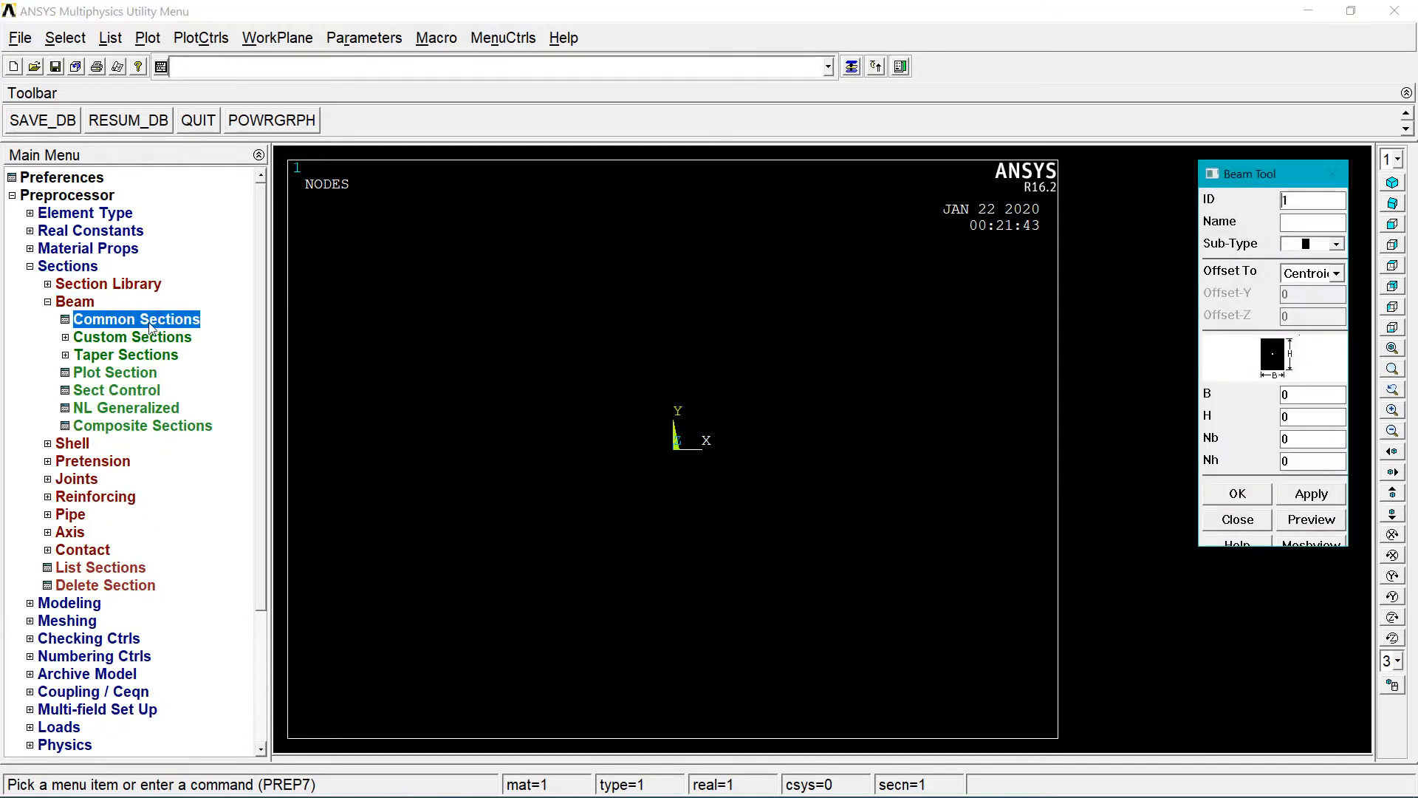
double_click(1320, 397)
text(5)
double_click(1308, 418)
text(1)
click(1249, 500)
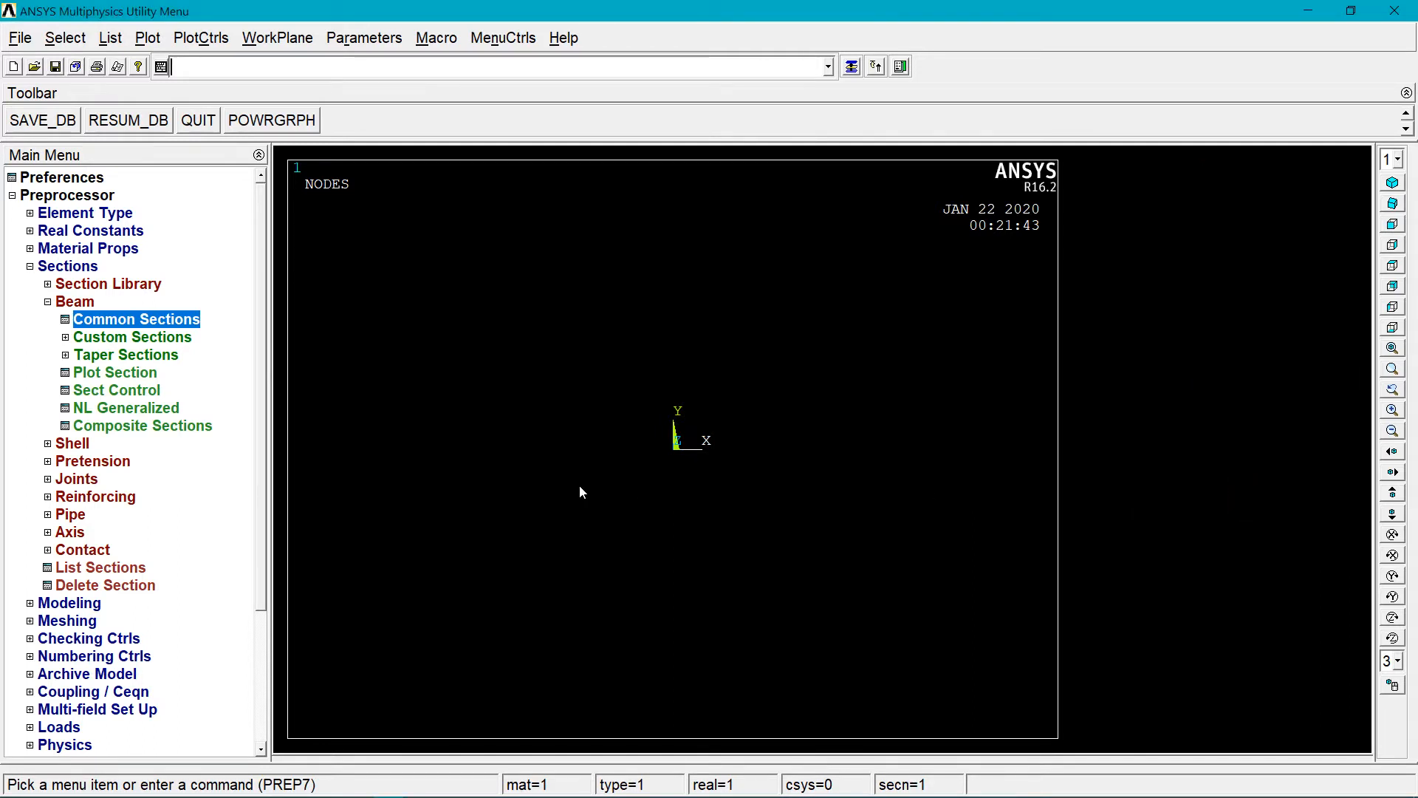
Create keypoint 1 at 0, 0, 0 in the active coordinate system
click(85, 606)
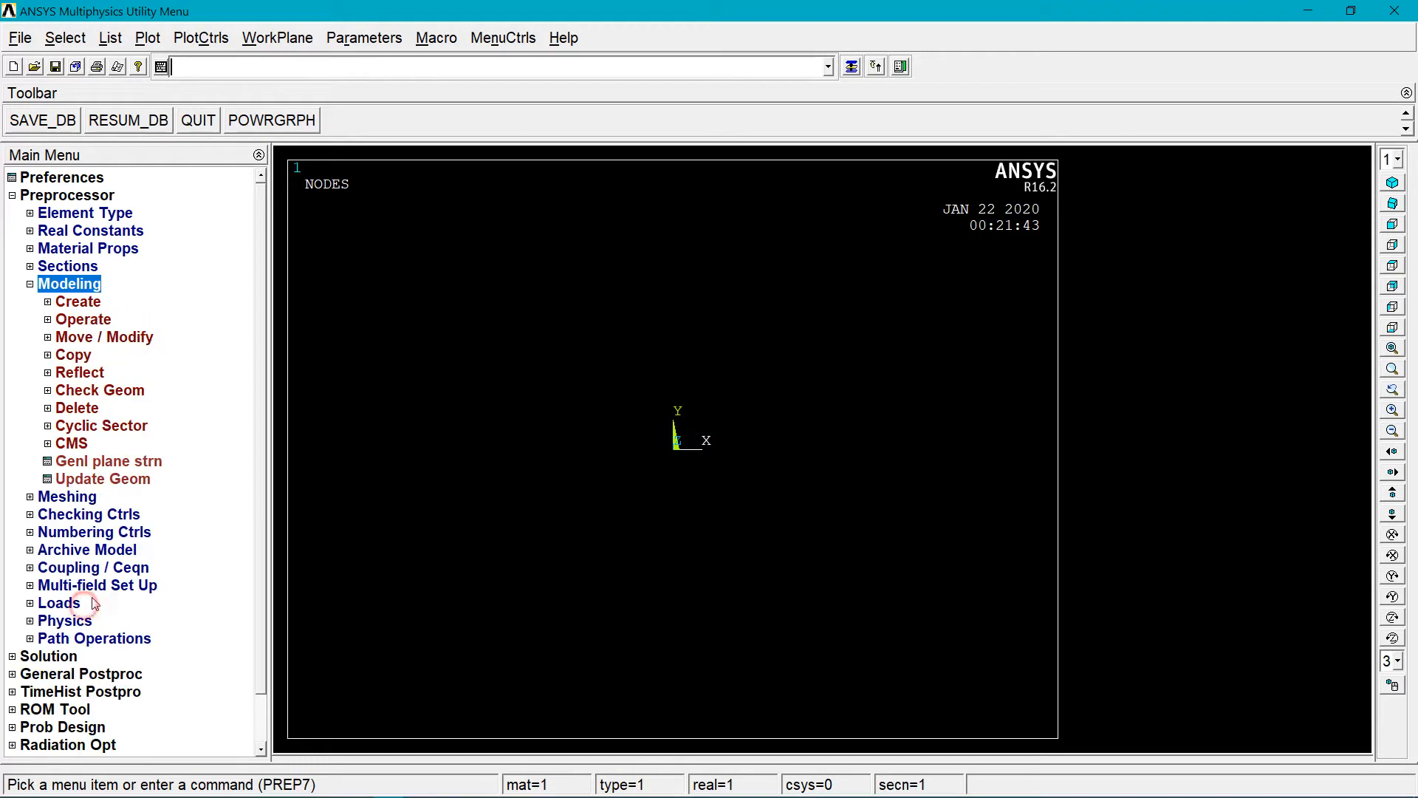
click(83, 307)
click(88, 319)
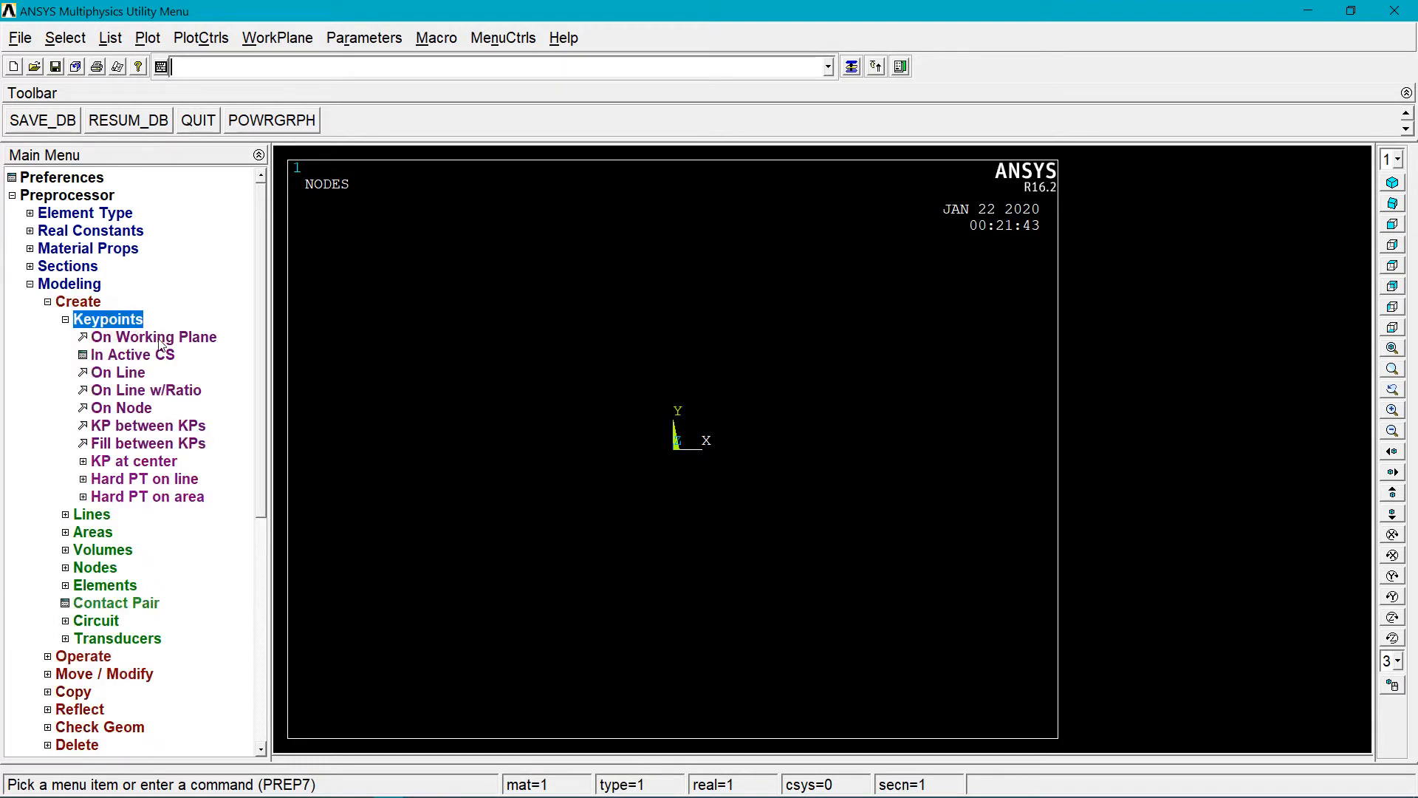
click(129, 355)
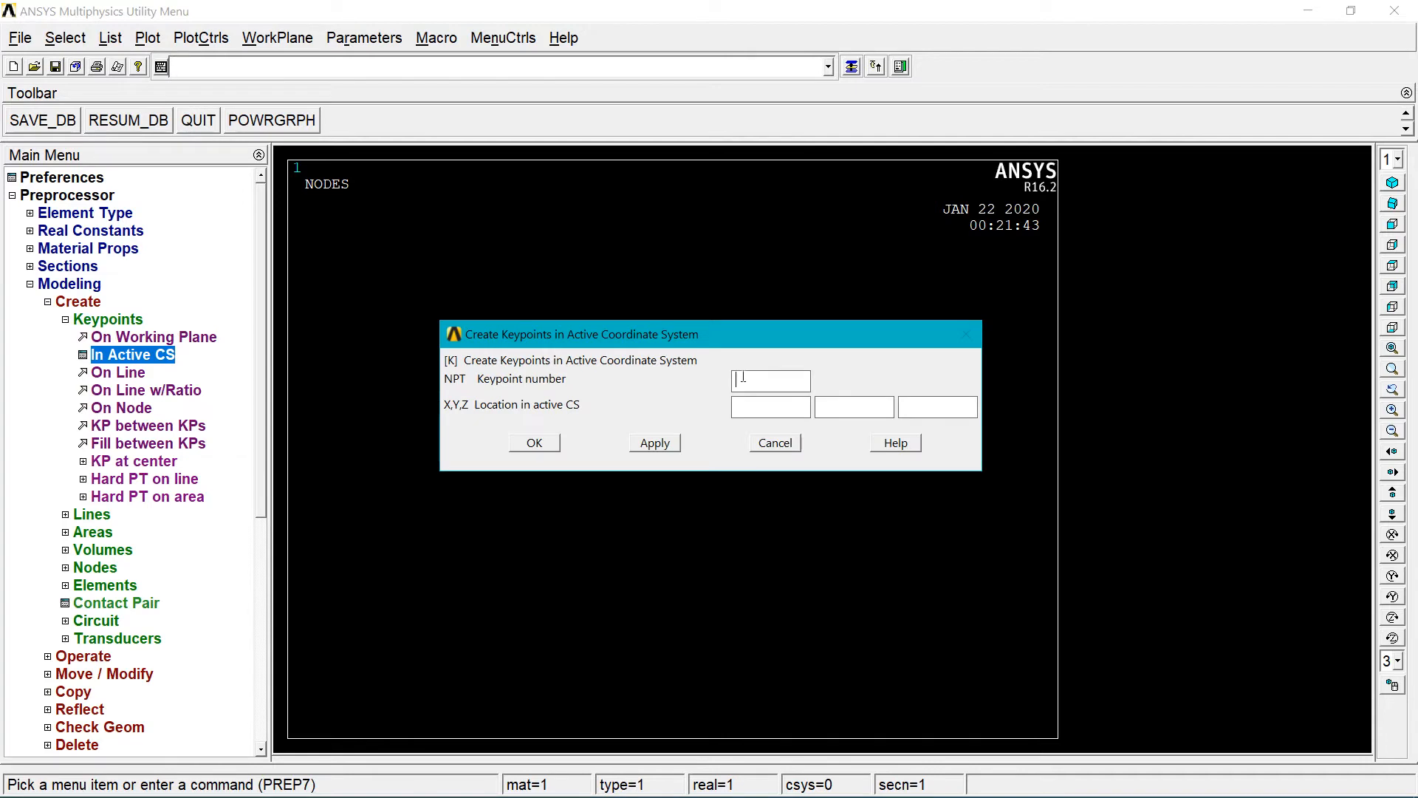
text(0)
click(849, 407)
text(0)
click(939, 411)
text(0)
click(655, 443)
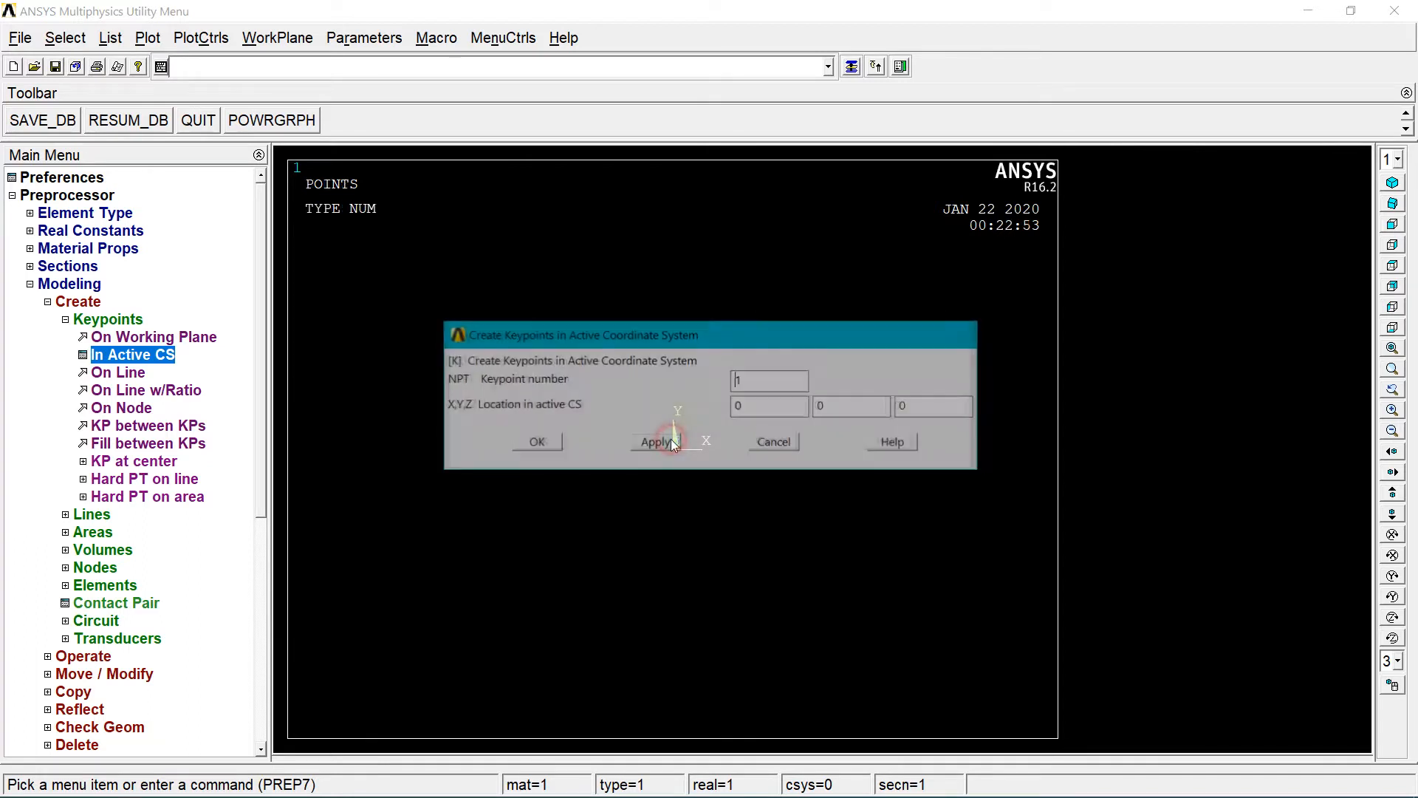
Create keypoint 2 at 100, 0, 0 in the active coordinate system
double_click(762, 385)
text(2)
double_click(756, 402)
text(100)
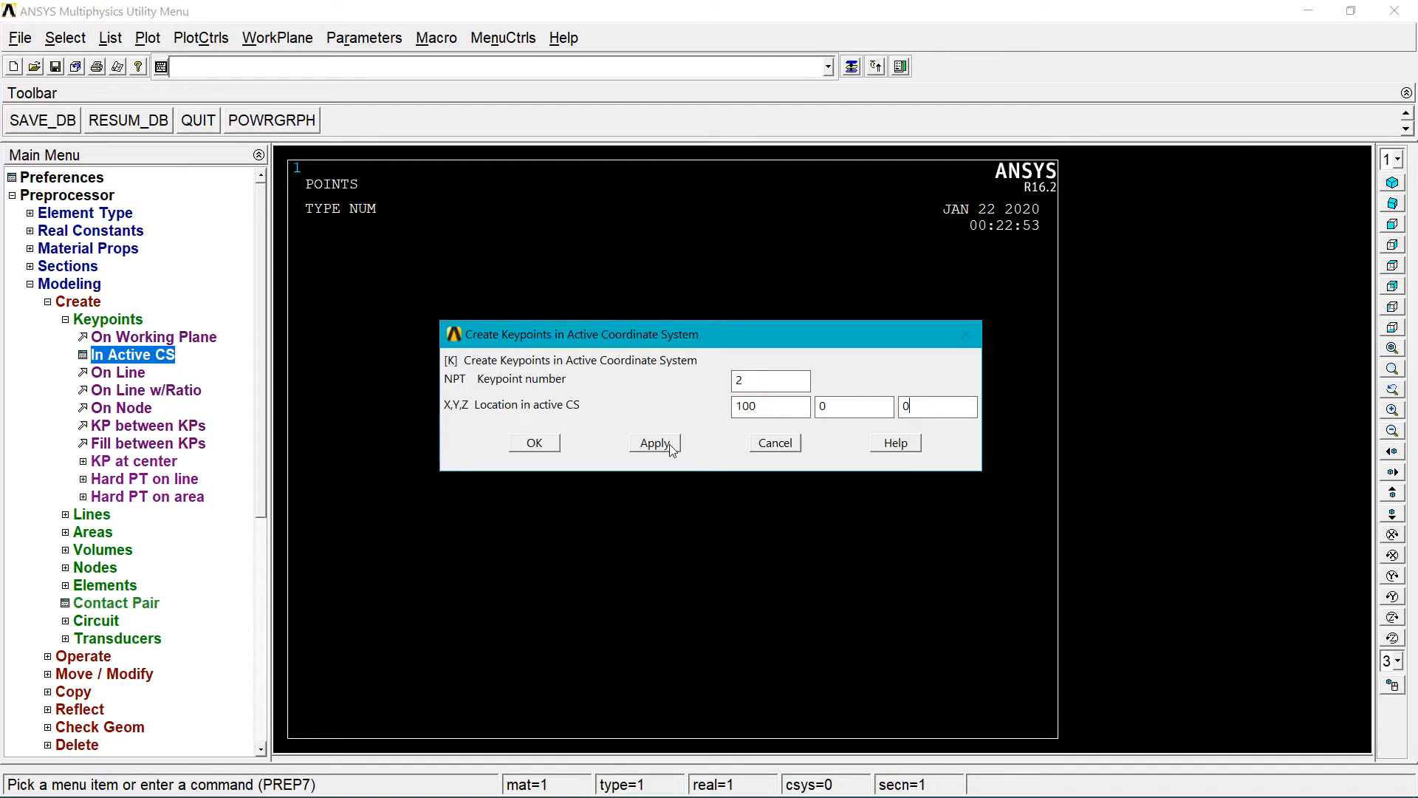
click(546, 444)
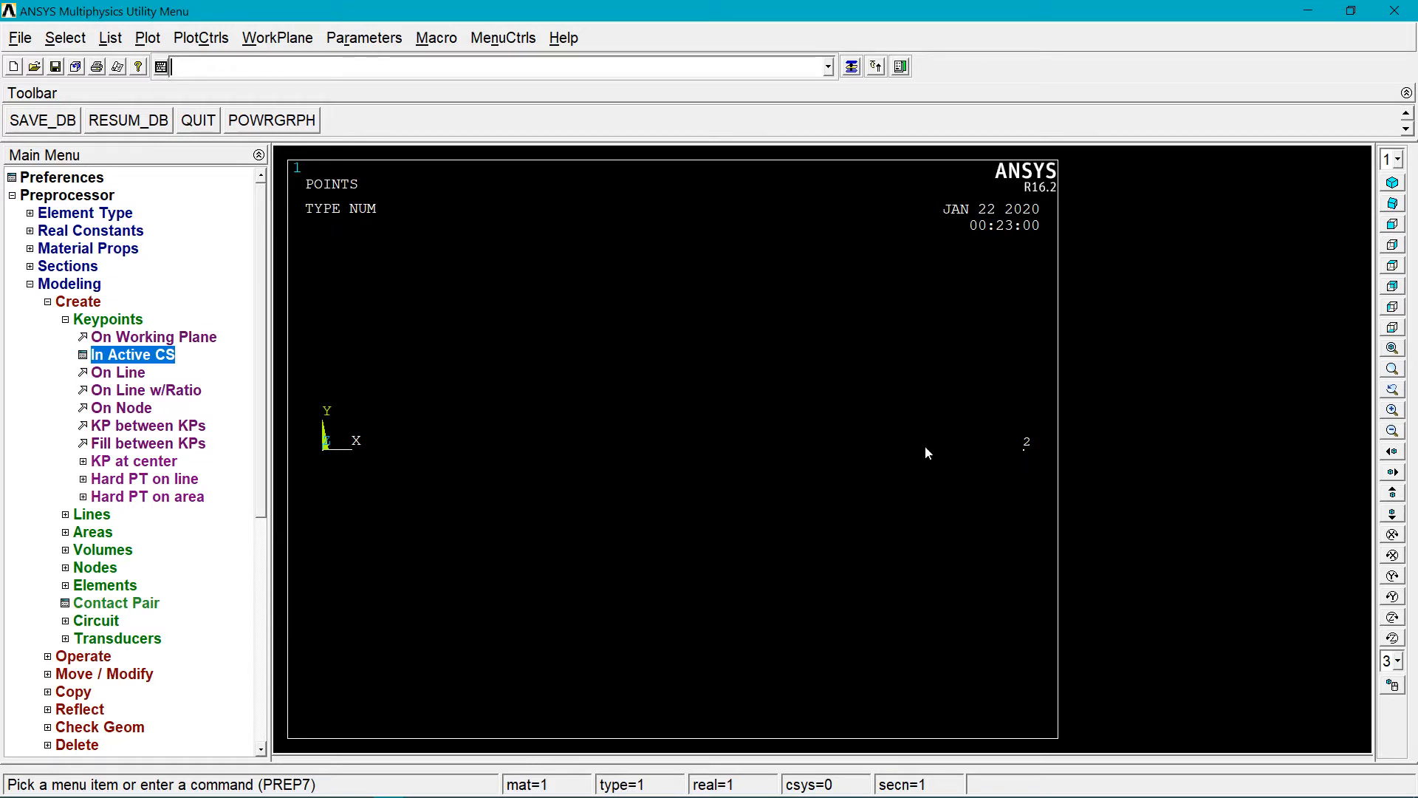
Create a straight line from keypoint 1 to keypoint 2
click(111, 516)
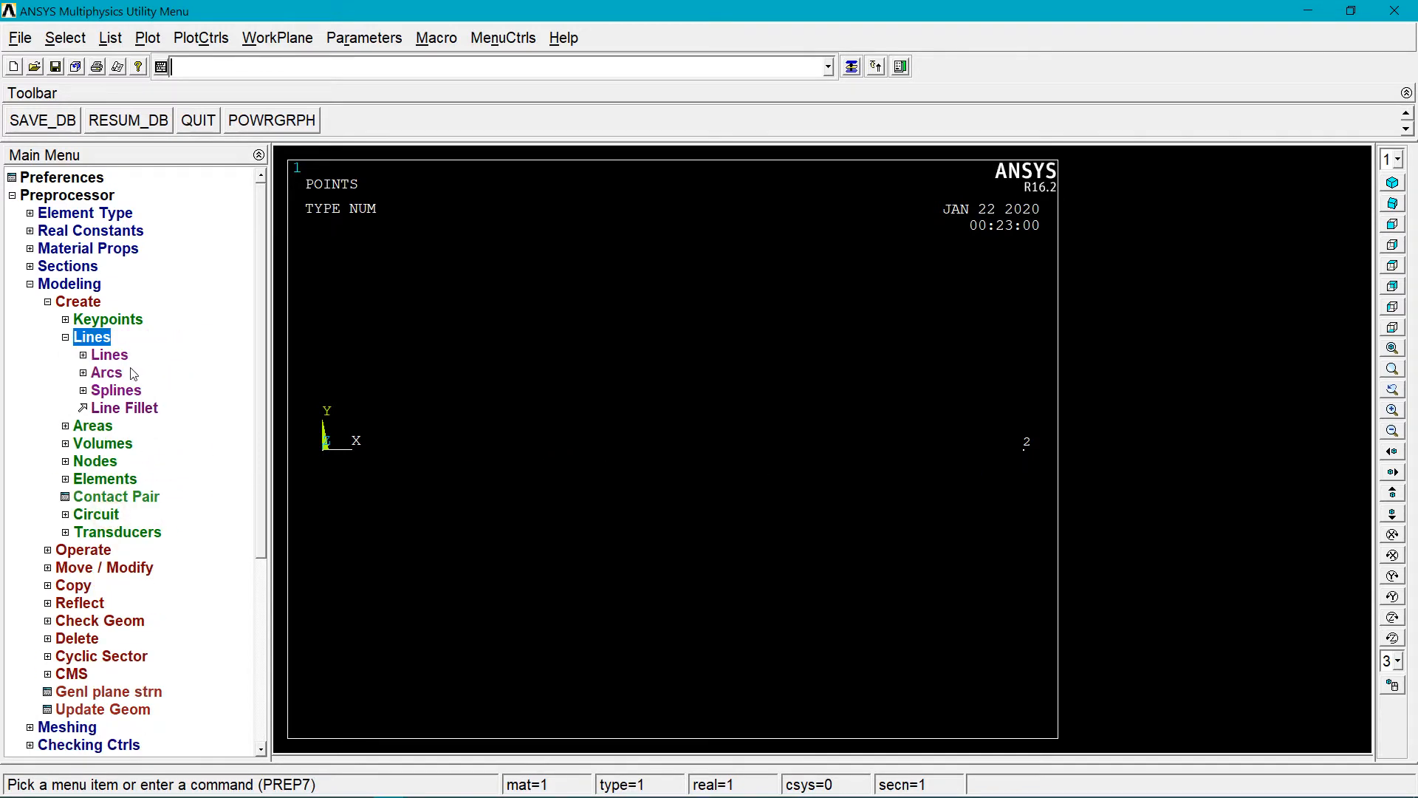
click(111, 355)
click(151, 372)
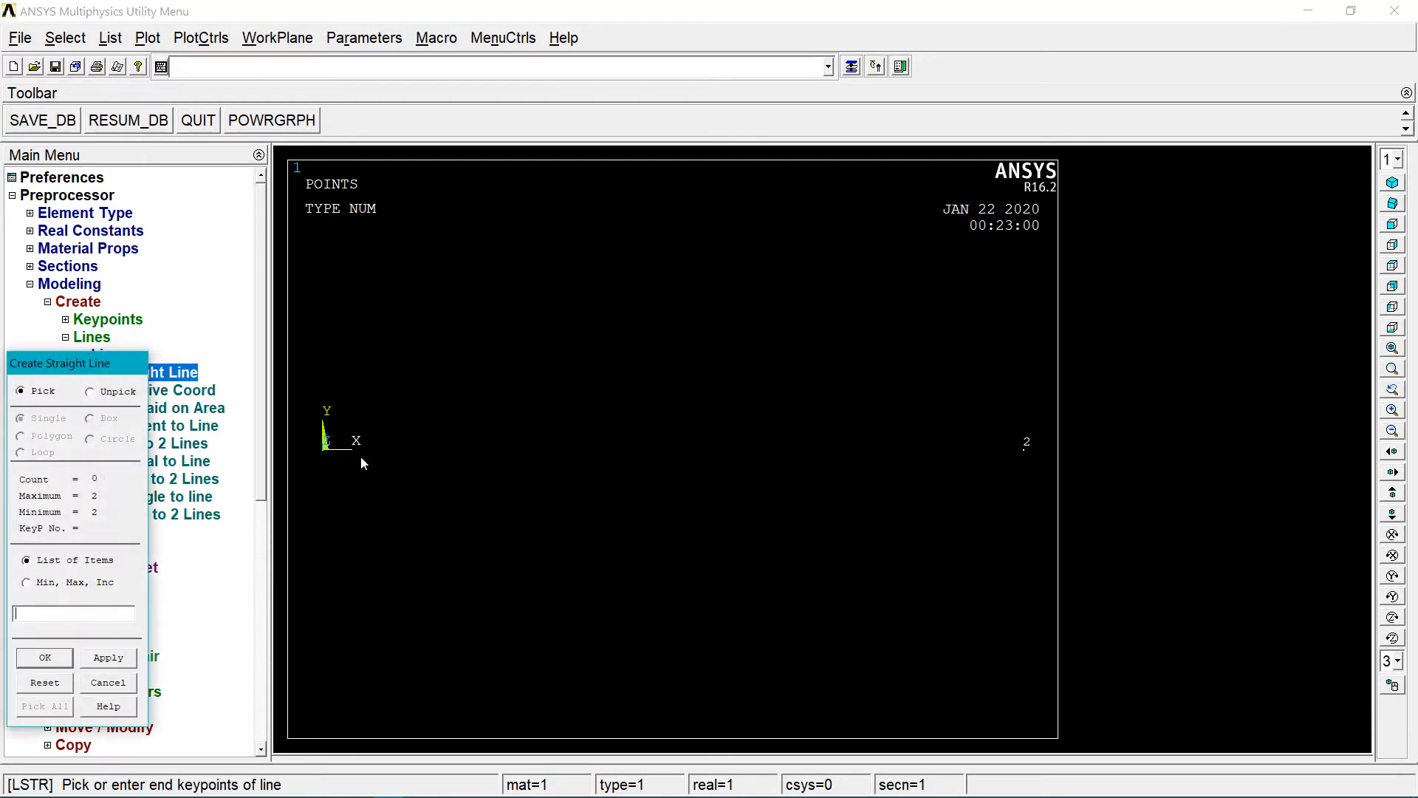
click(326, 448)
click(1024, 448)
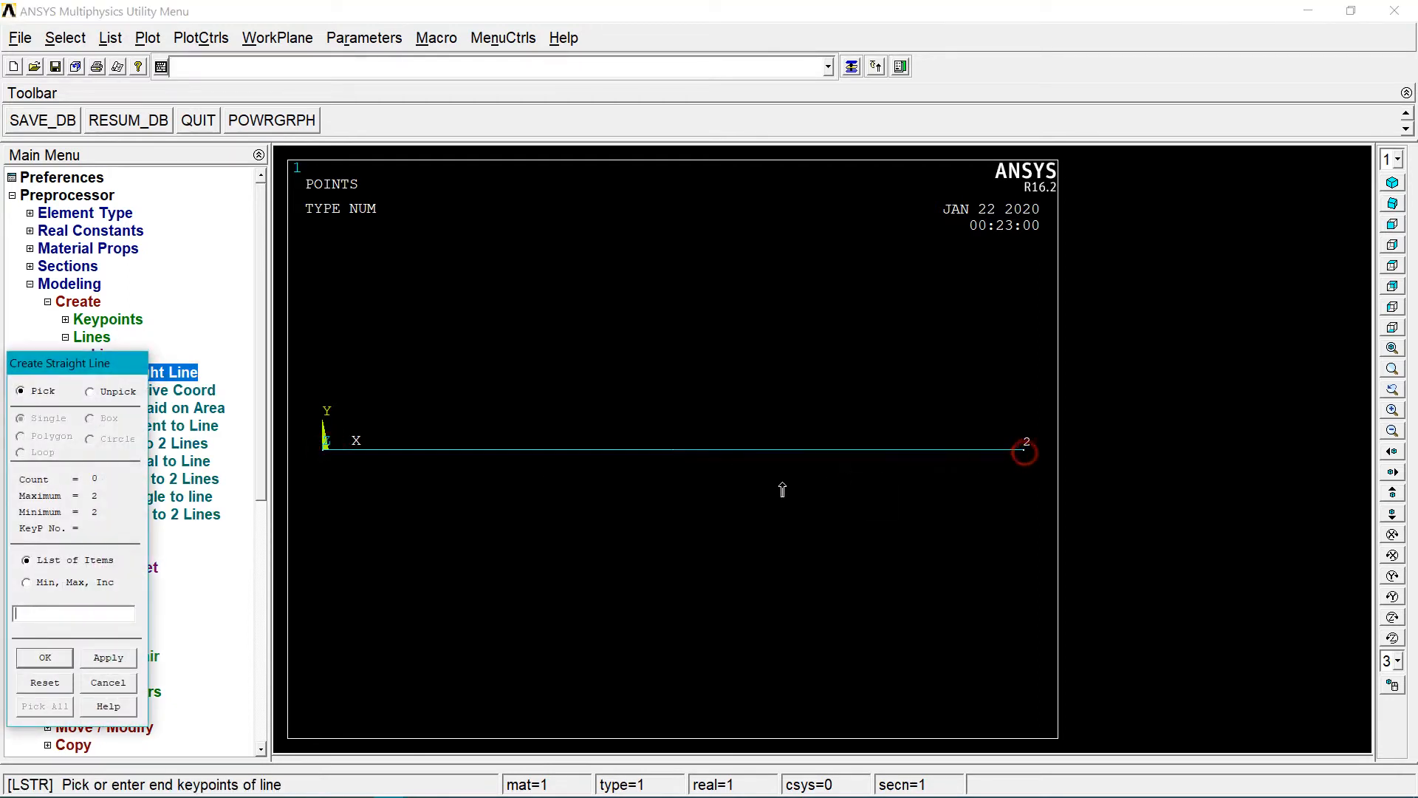
click(65, 655)
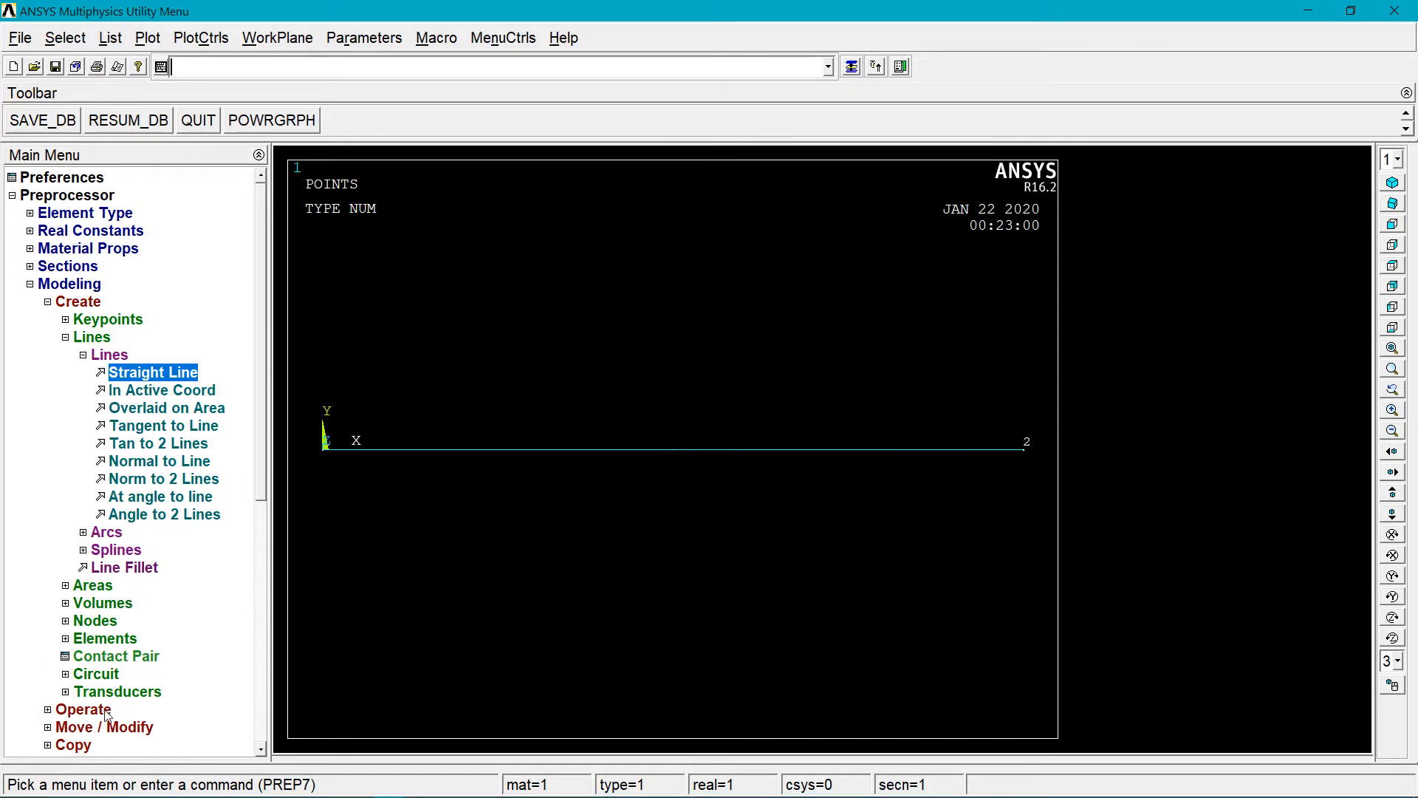
Open the MeshTool and set its element attributes to Lines
drag(262, 436, 261, 576)
click(83, 640)
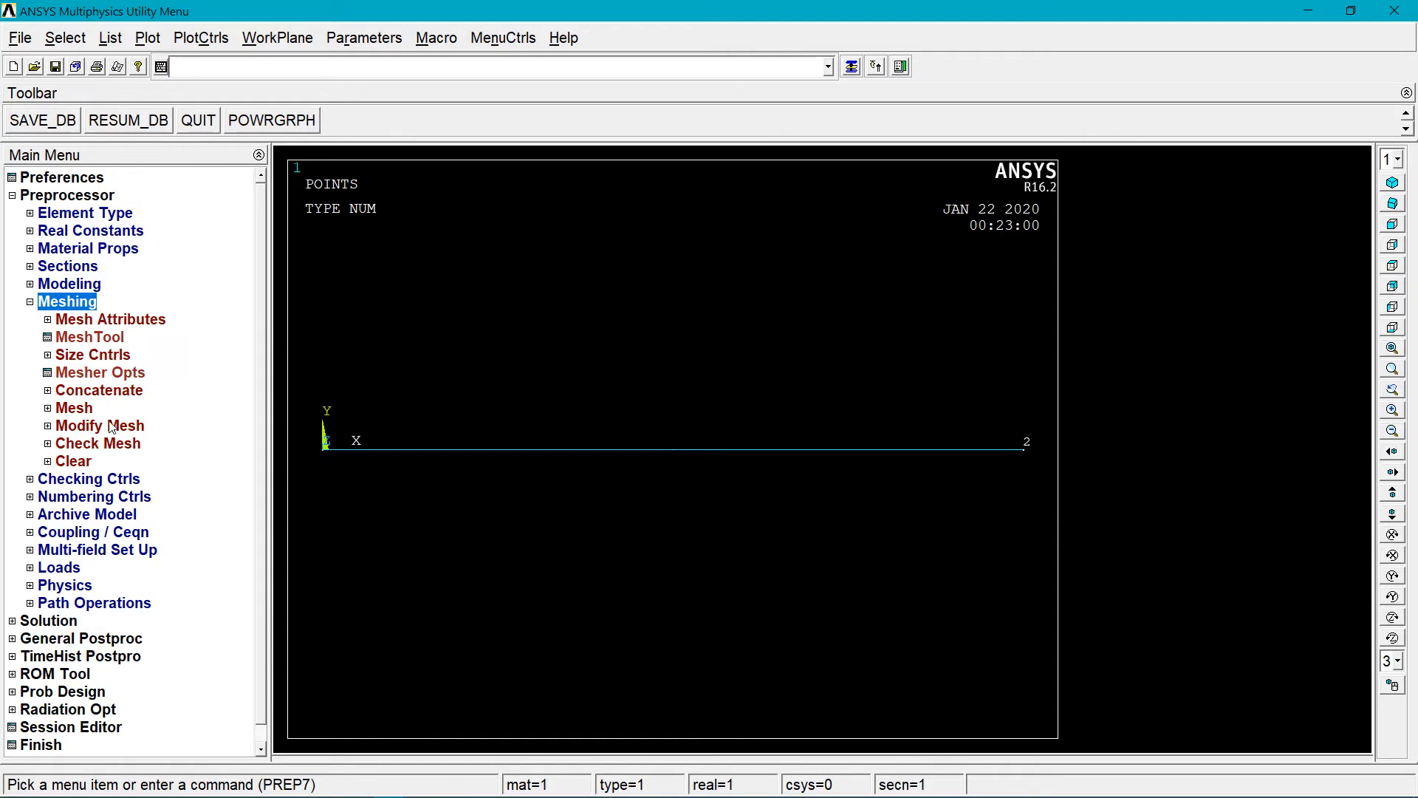
click(109, 340)
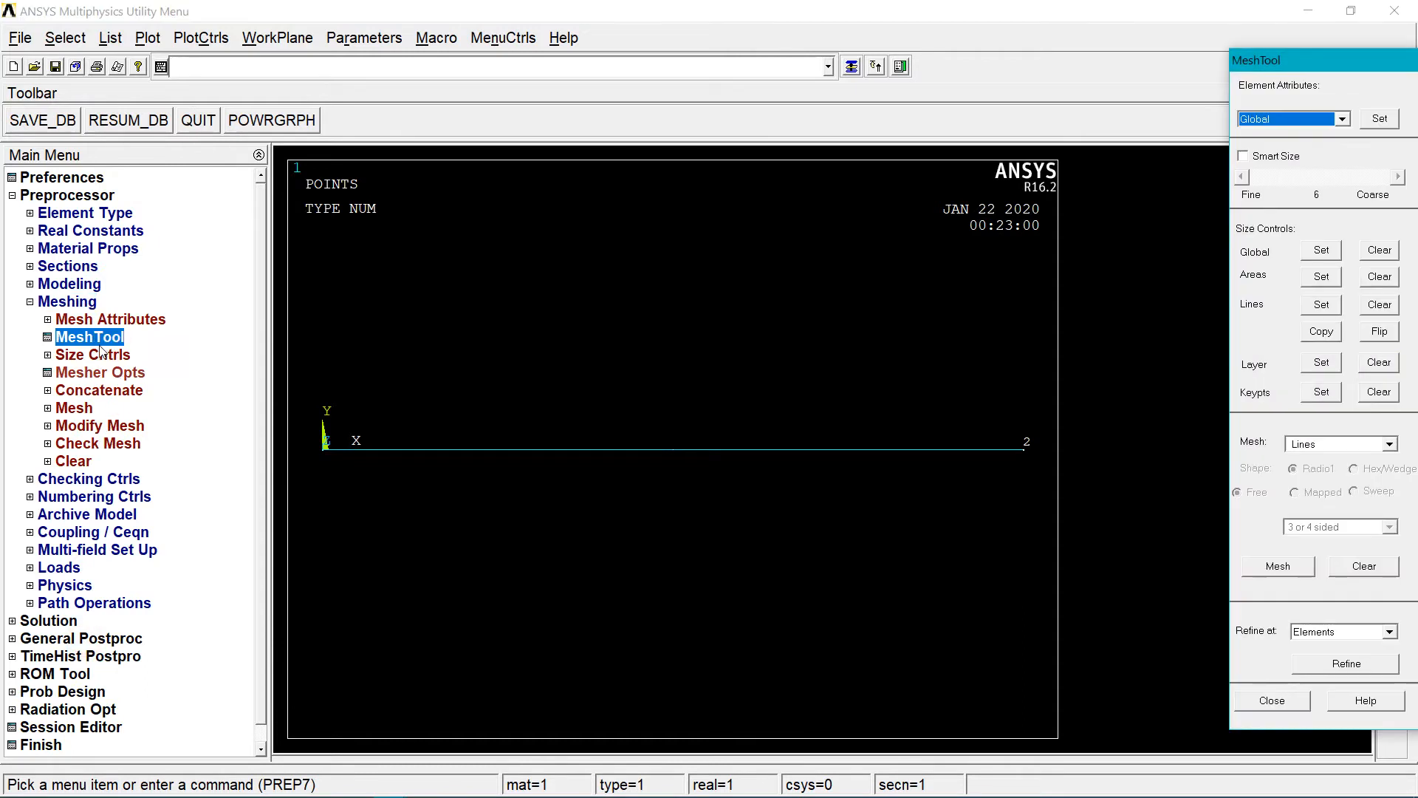
click(1292, 119)
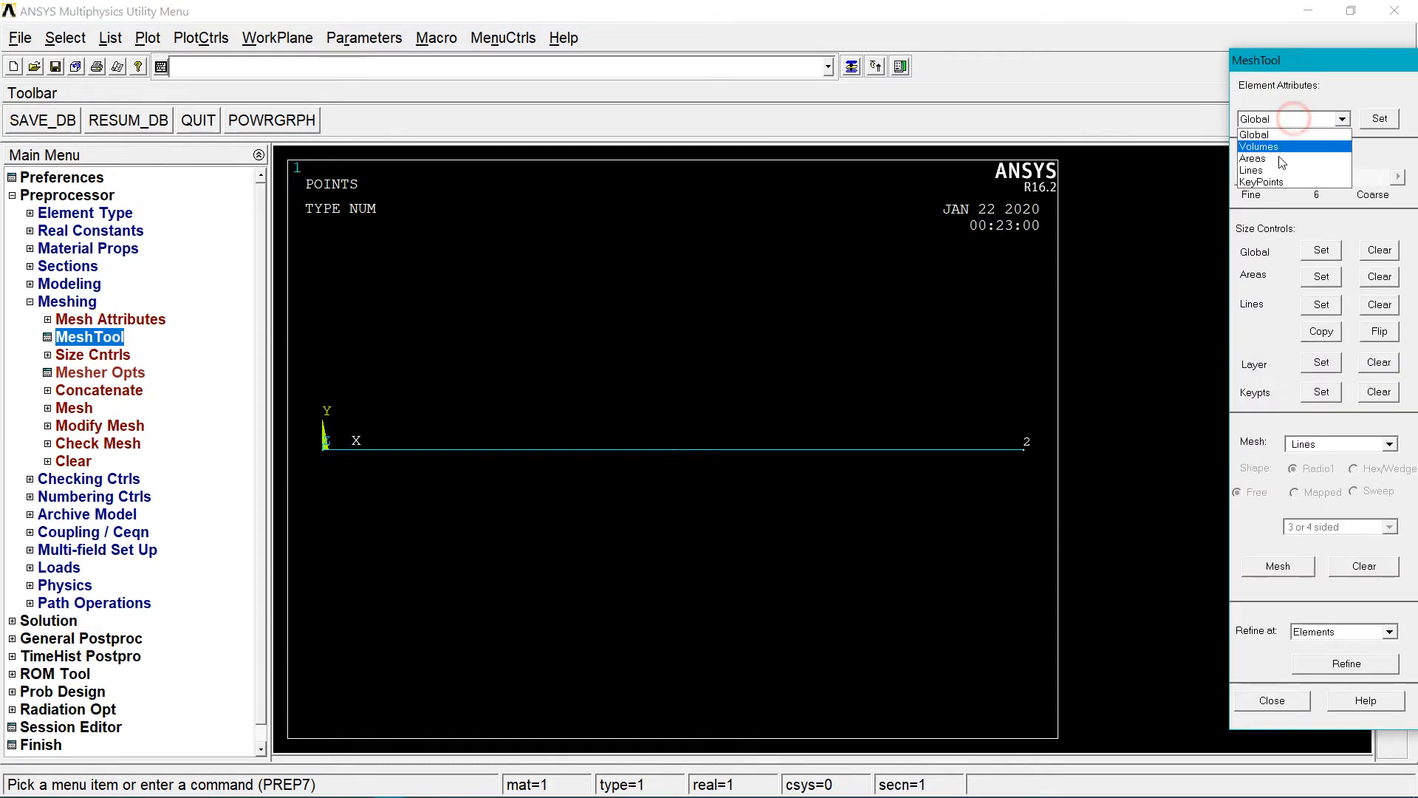
click(1275, 172)
Assign 100 element divisions to the line between the two keypoints
click(1321, 305)
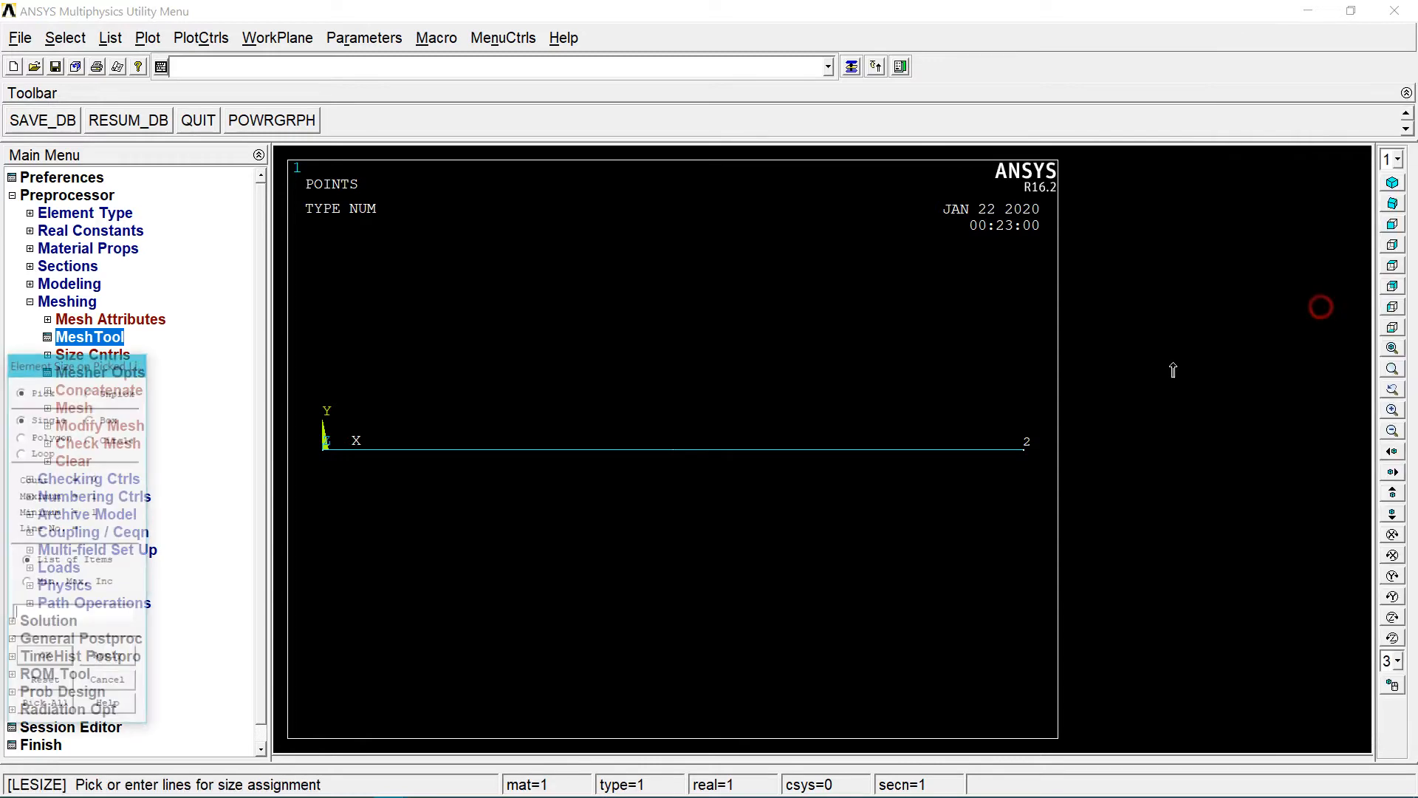
click(784, 448)
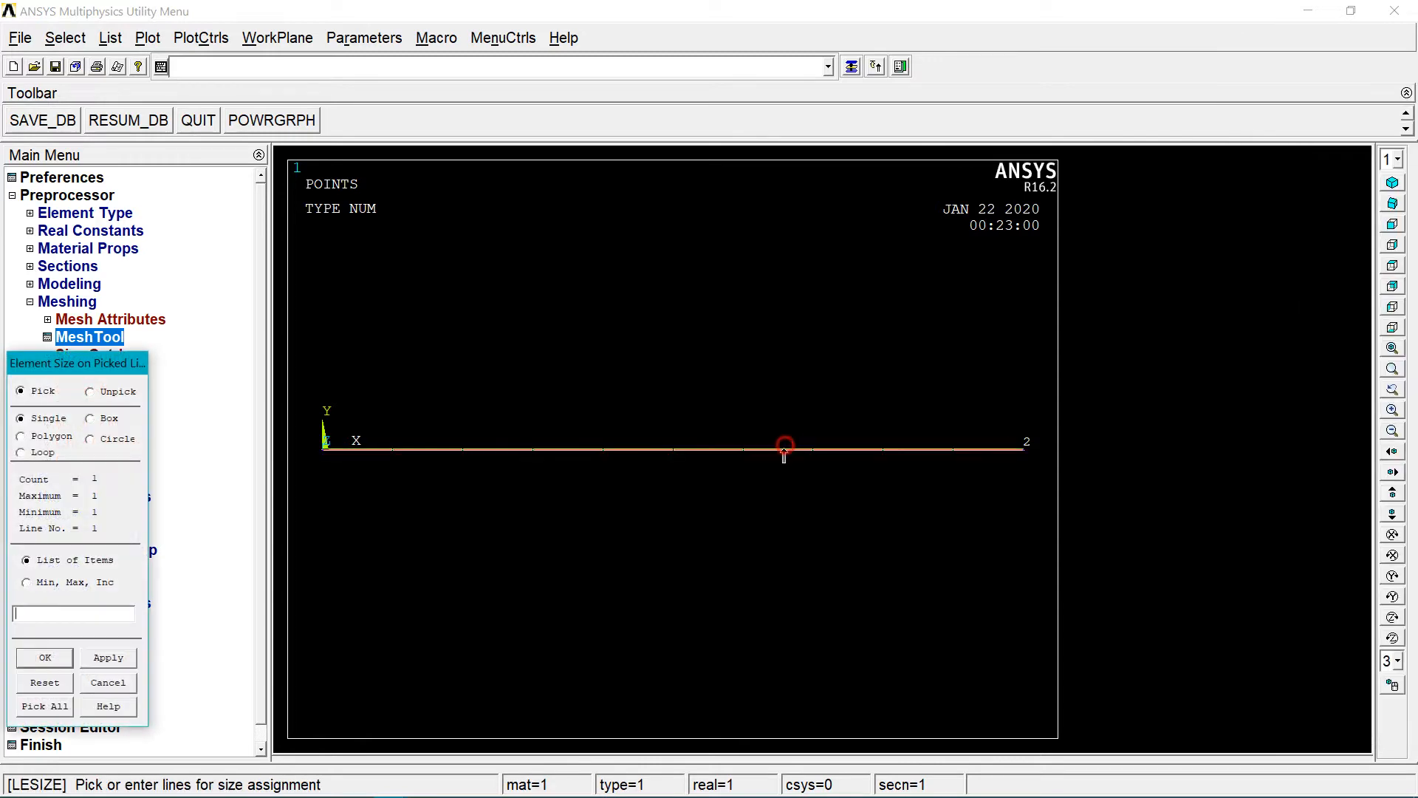
click(48, 656)
click(797, 314)
text(100)
click(659, 533)
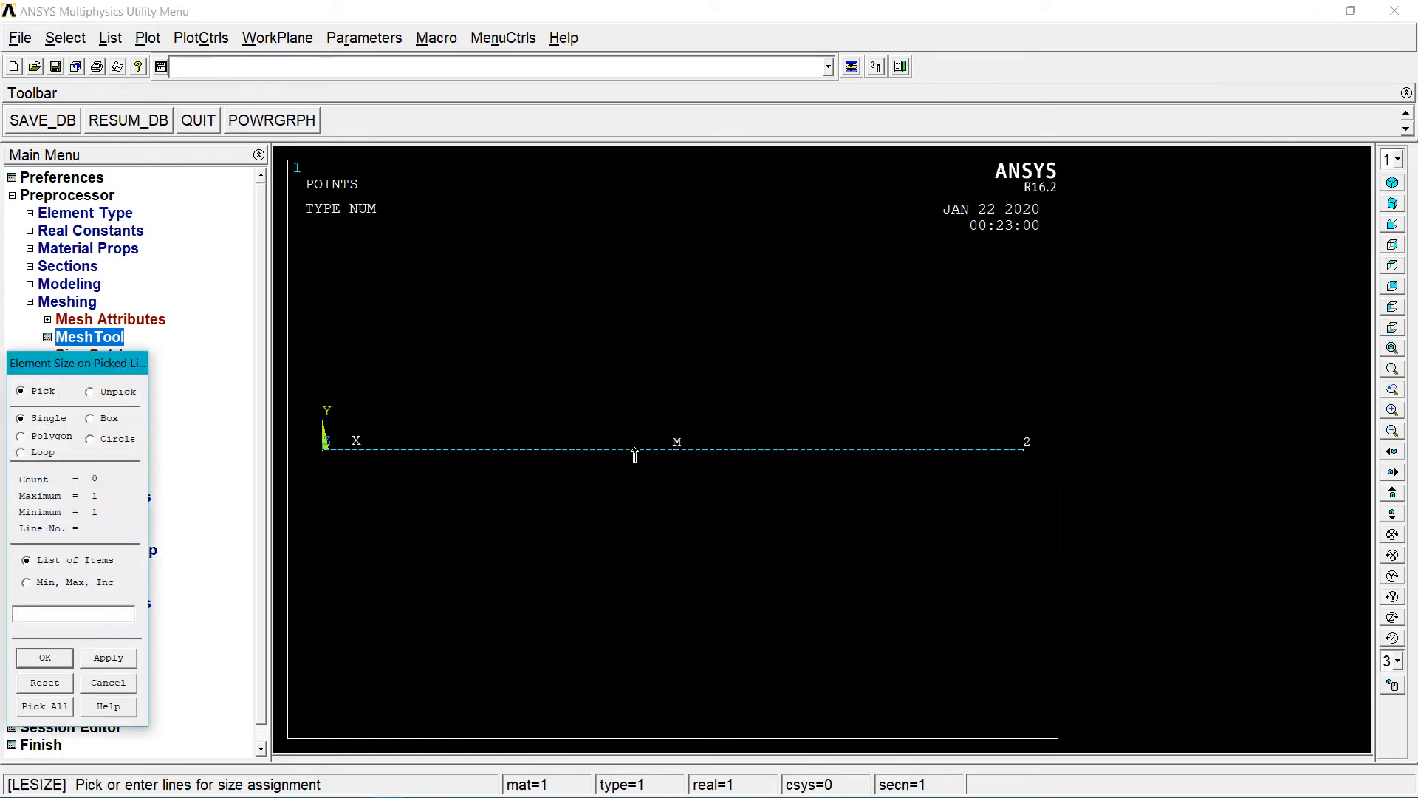
click(609, 459)
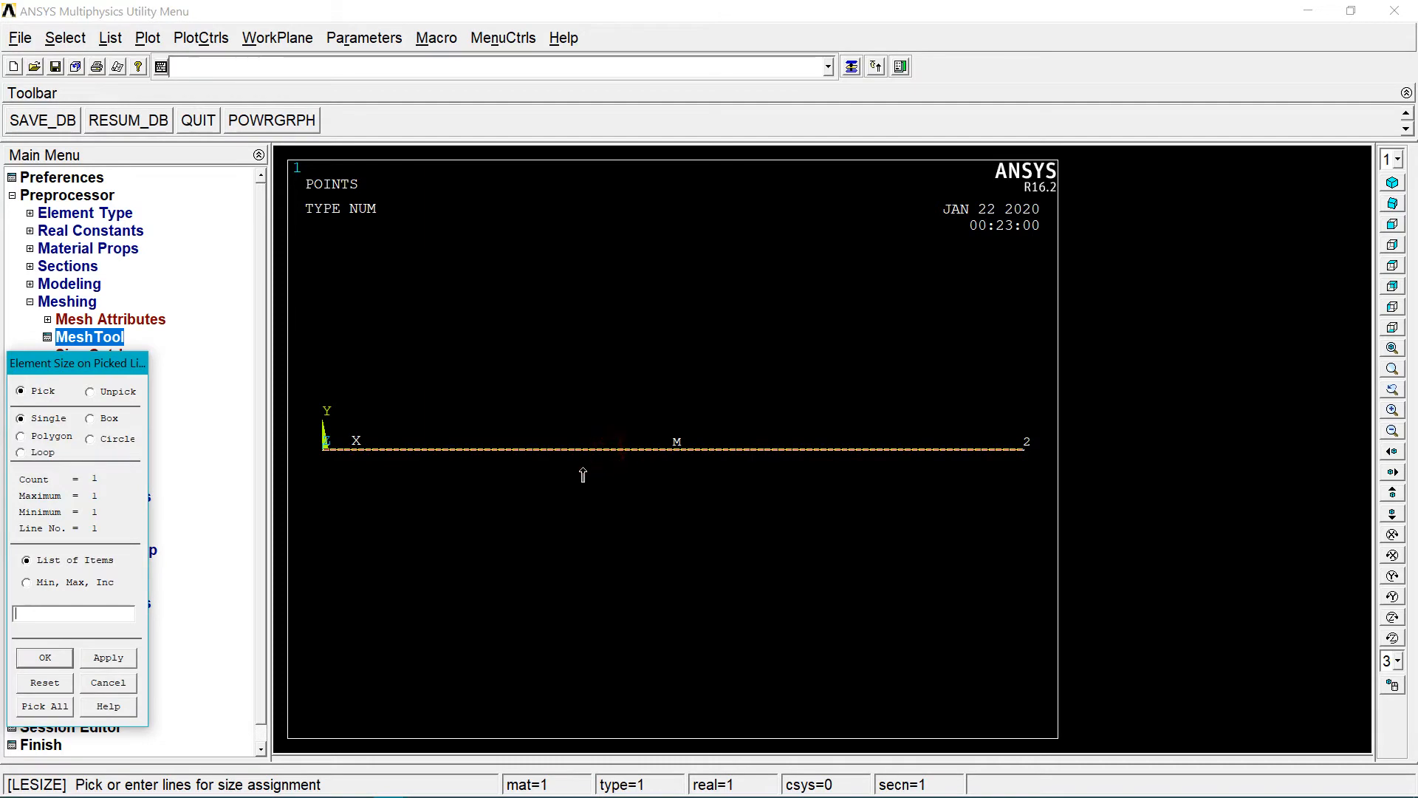
click(26, 660)
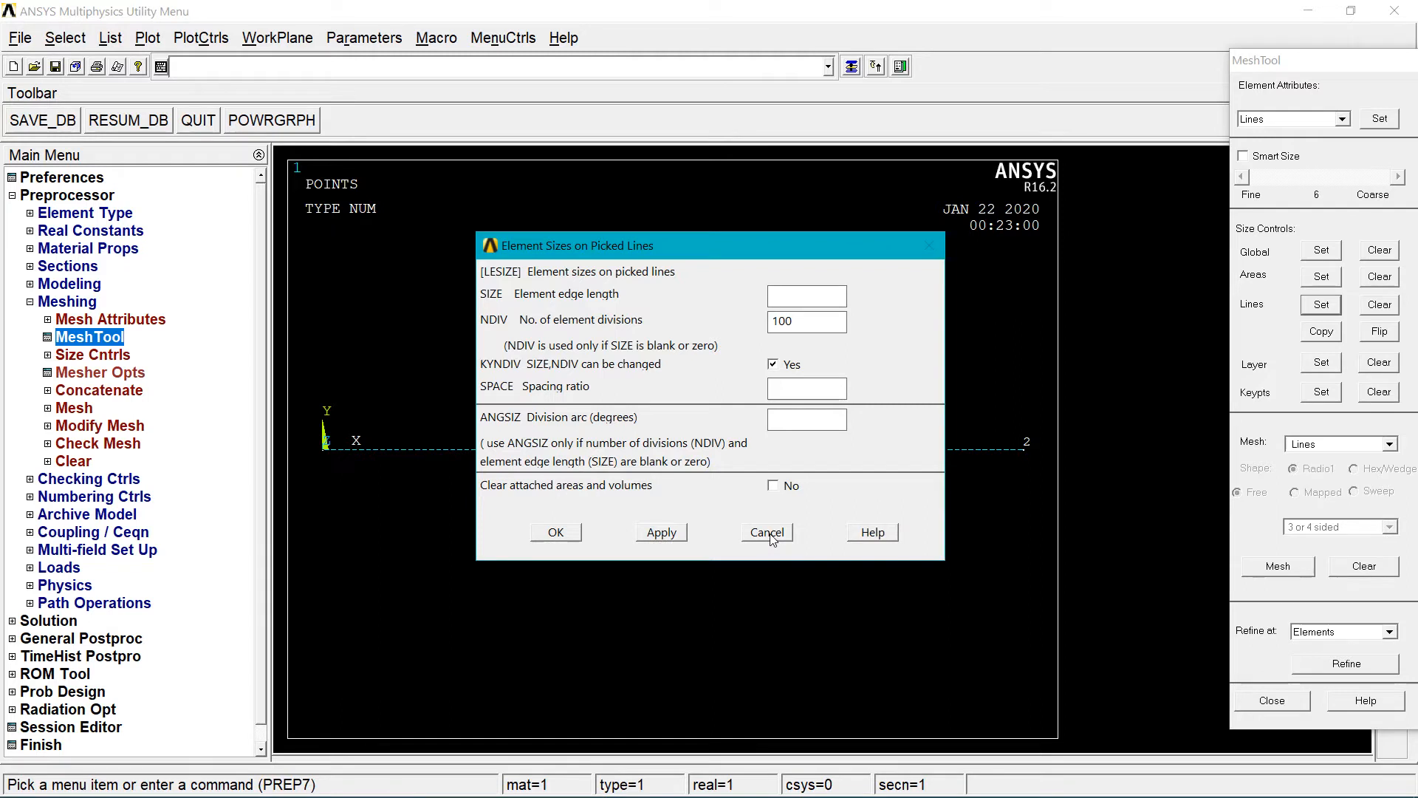
click(766, 532)
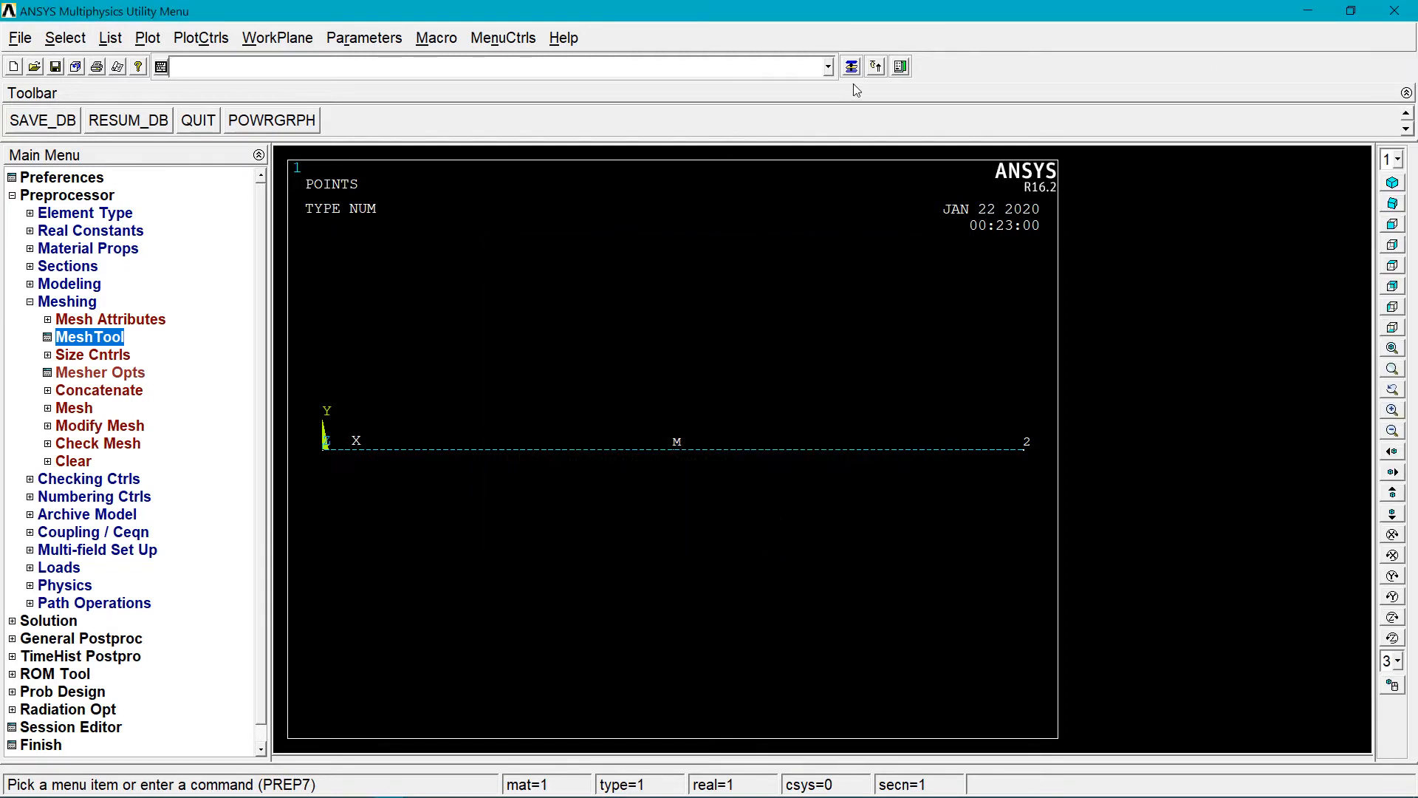
Mesh the line between the two keypoints with the MeshTool
click(851, 67)
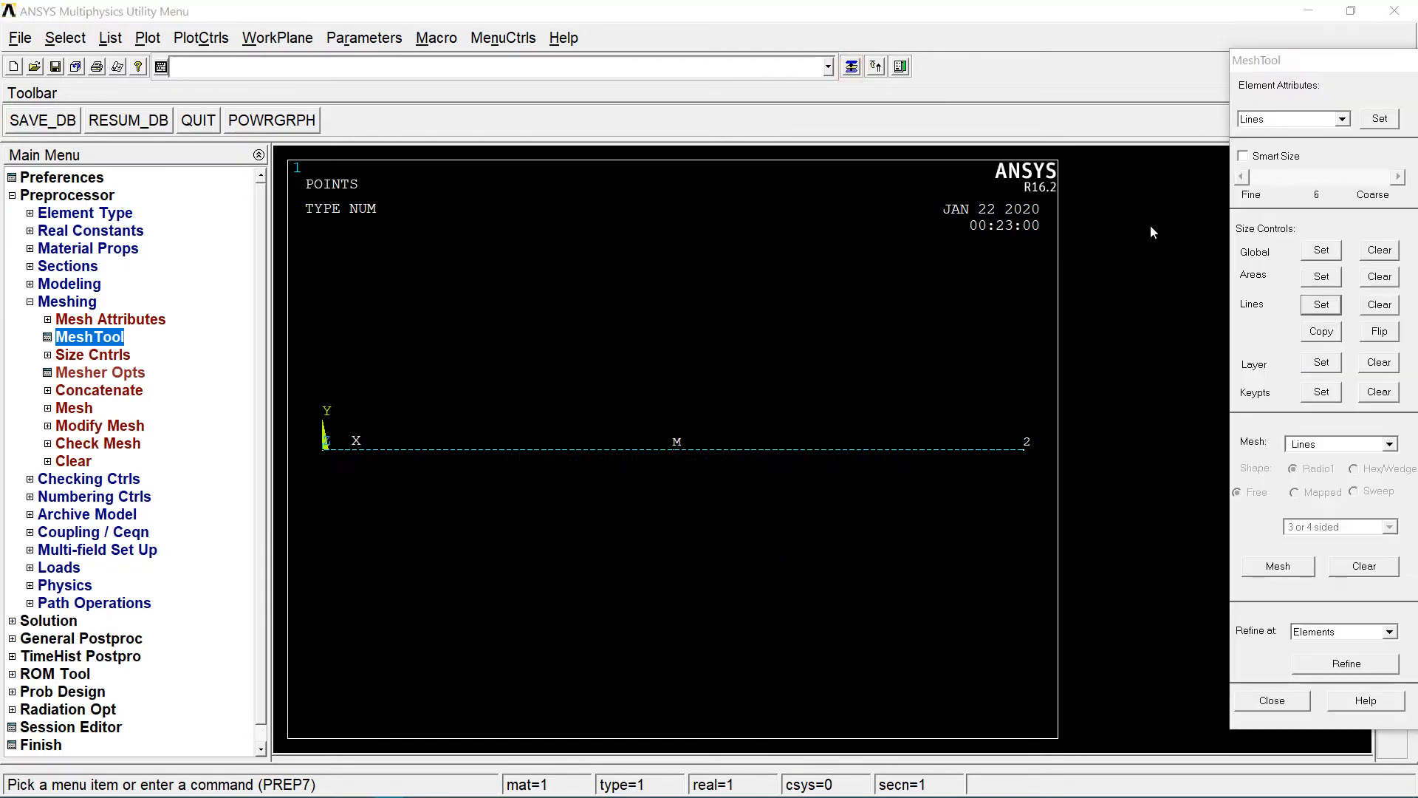
click(1282, 567)
click(639, 450)
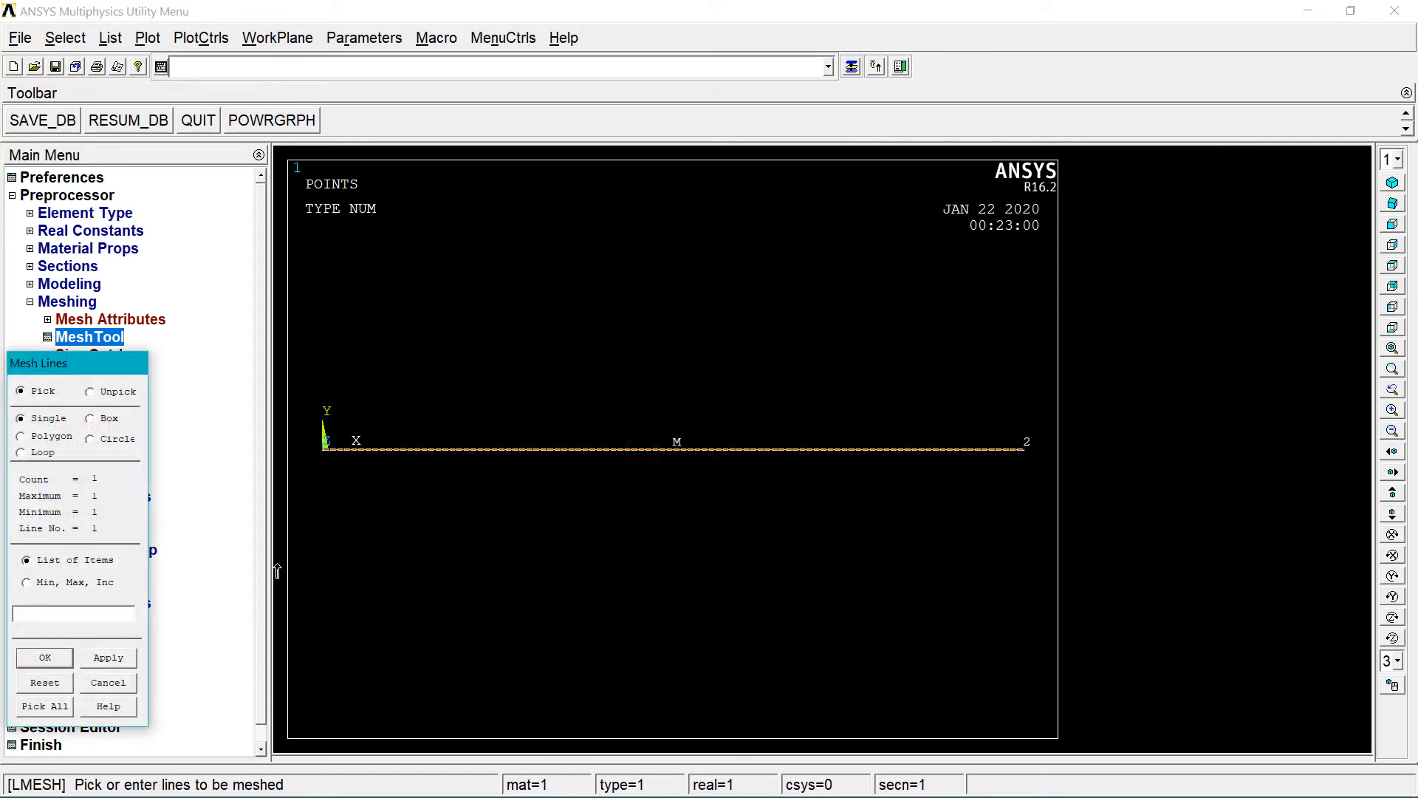
click(59, 661)
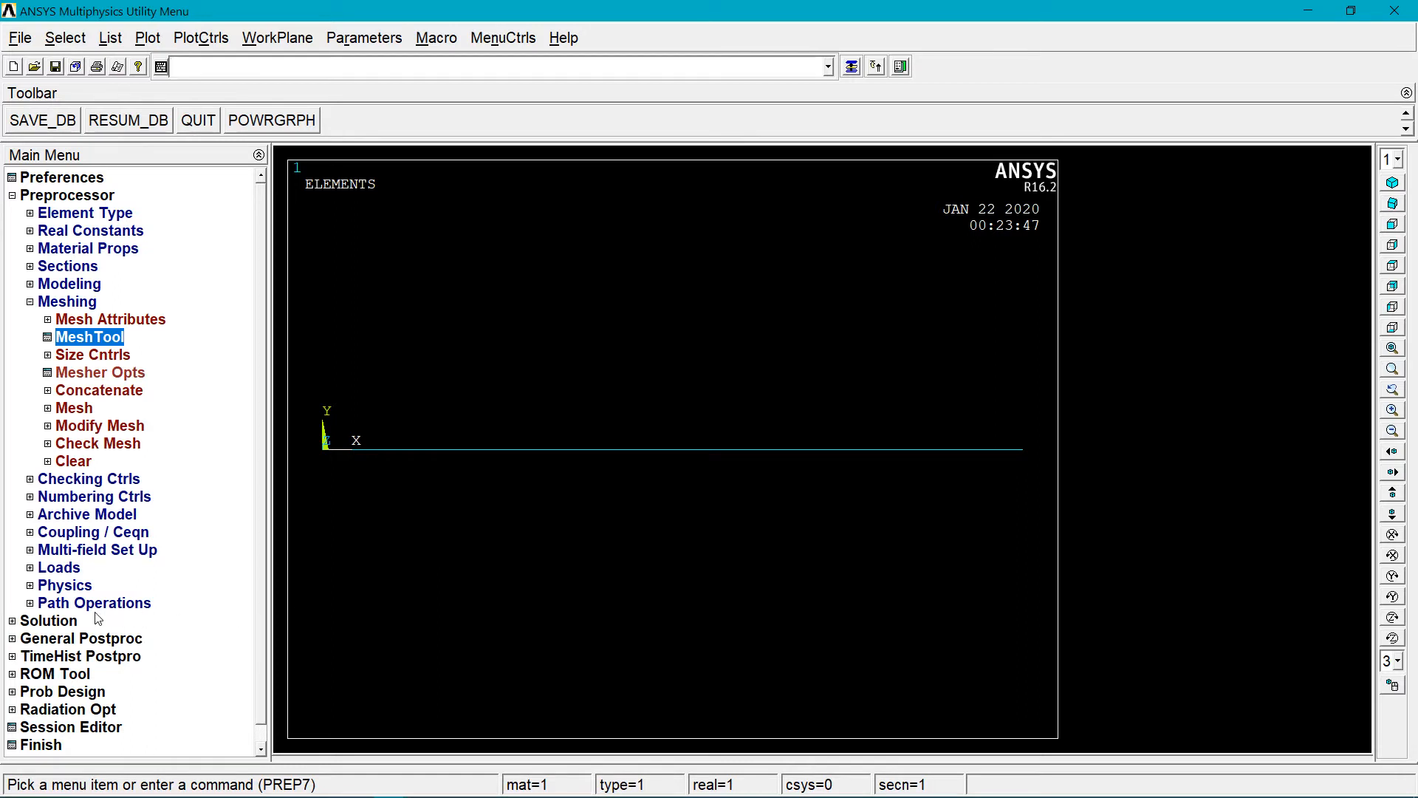
Set the new analysis type to Static for the solution
click(49, 621)
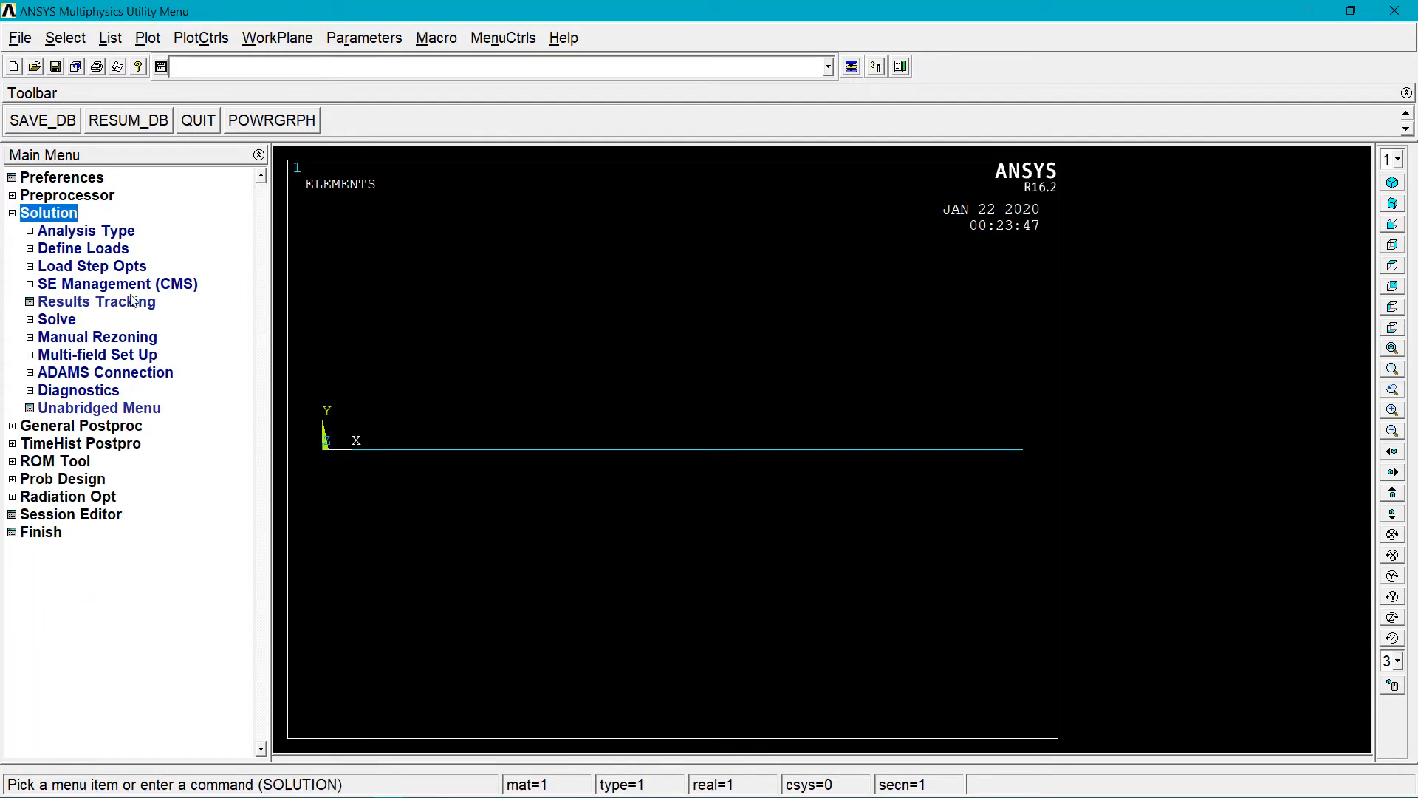
click(116, 234)
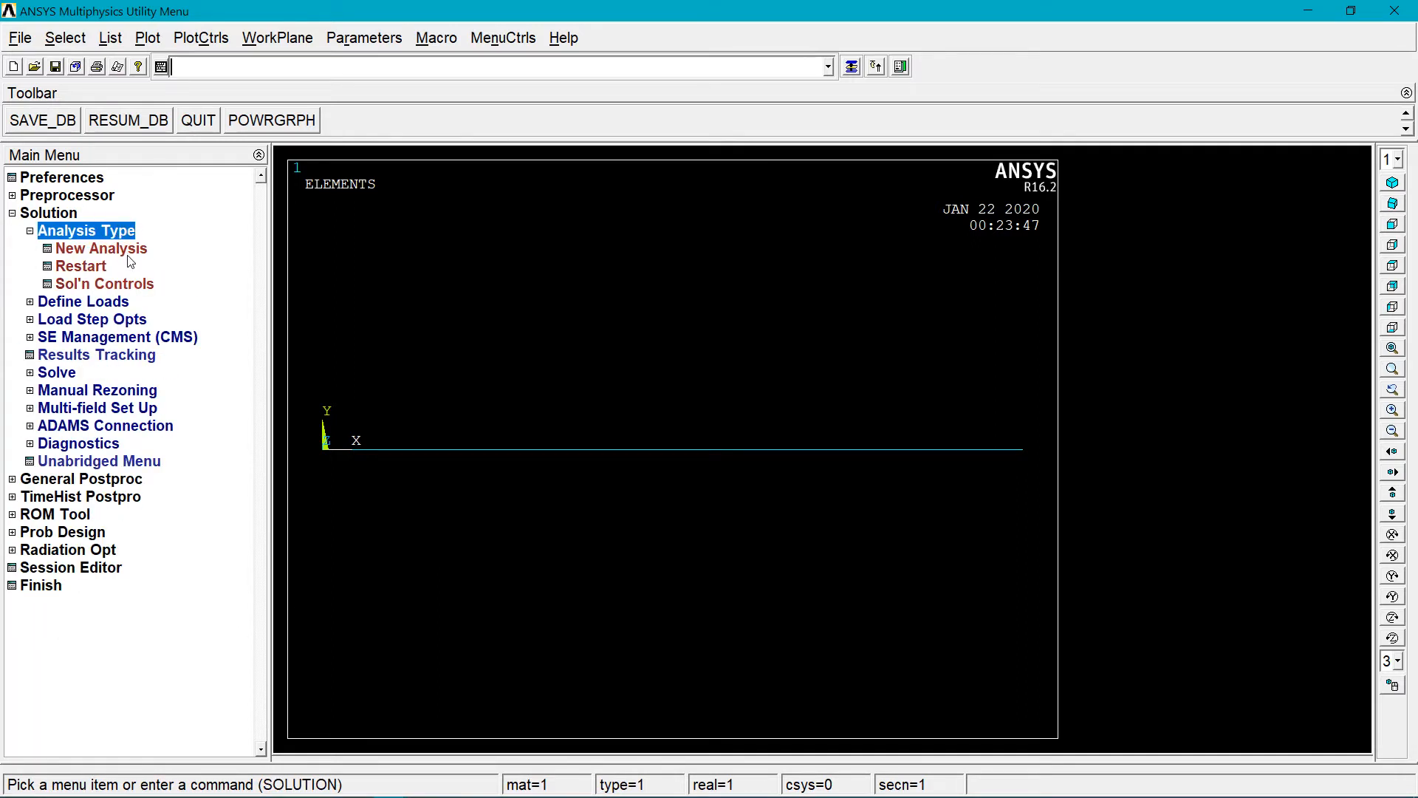
click(129, 252)
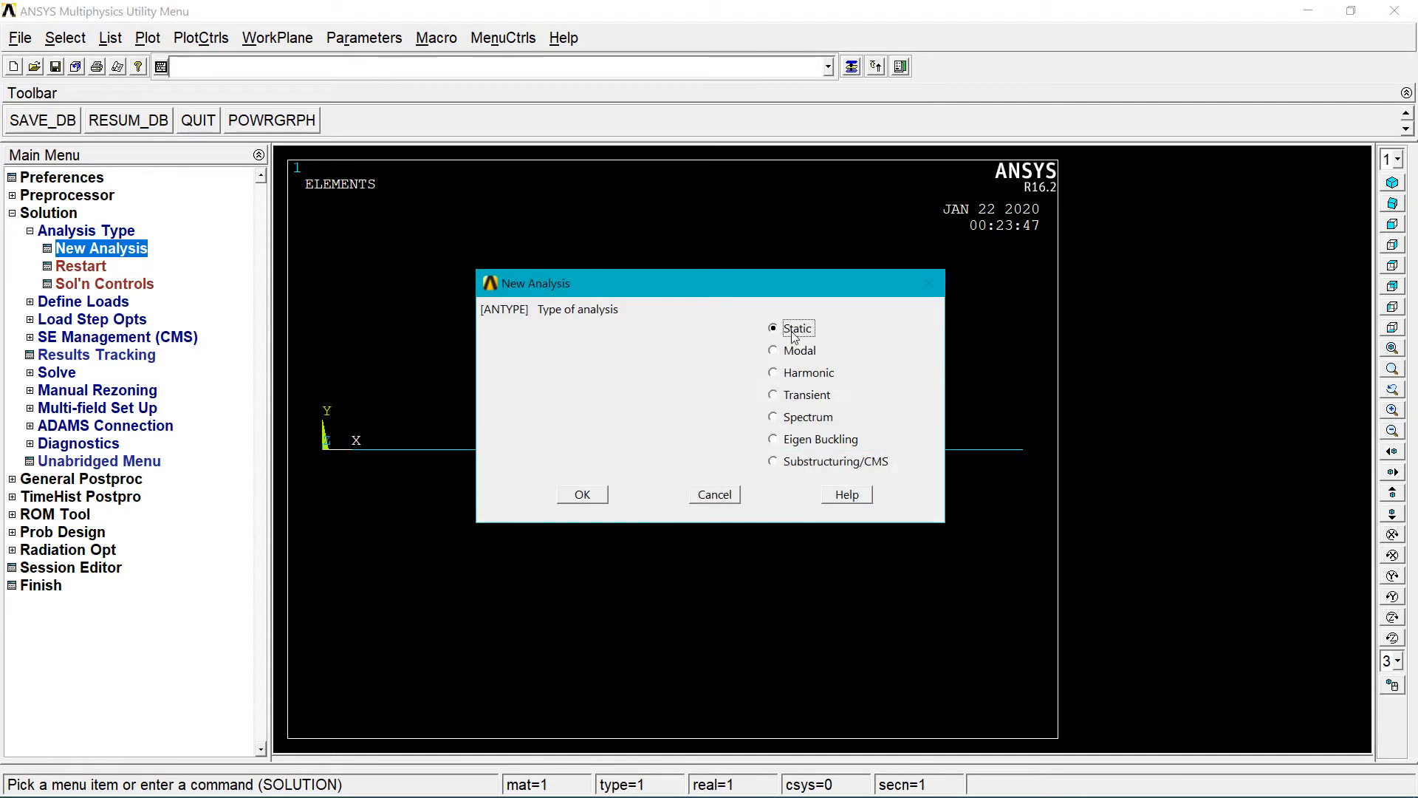
click(591, 495)
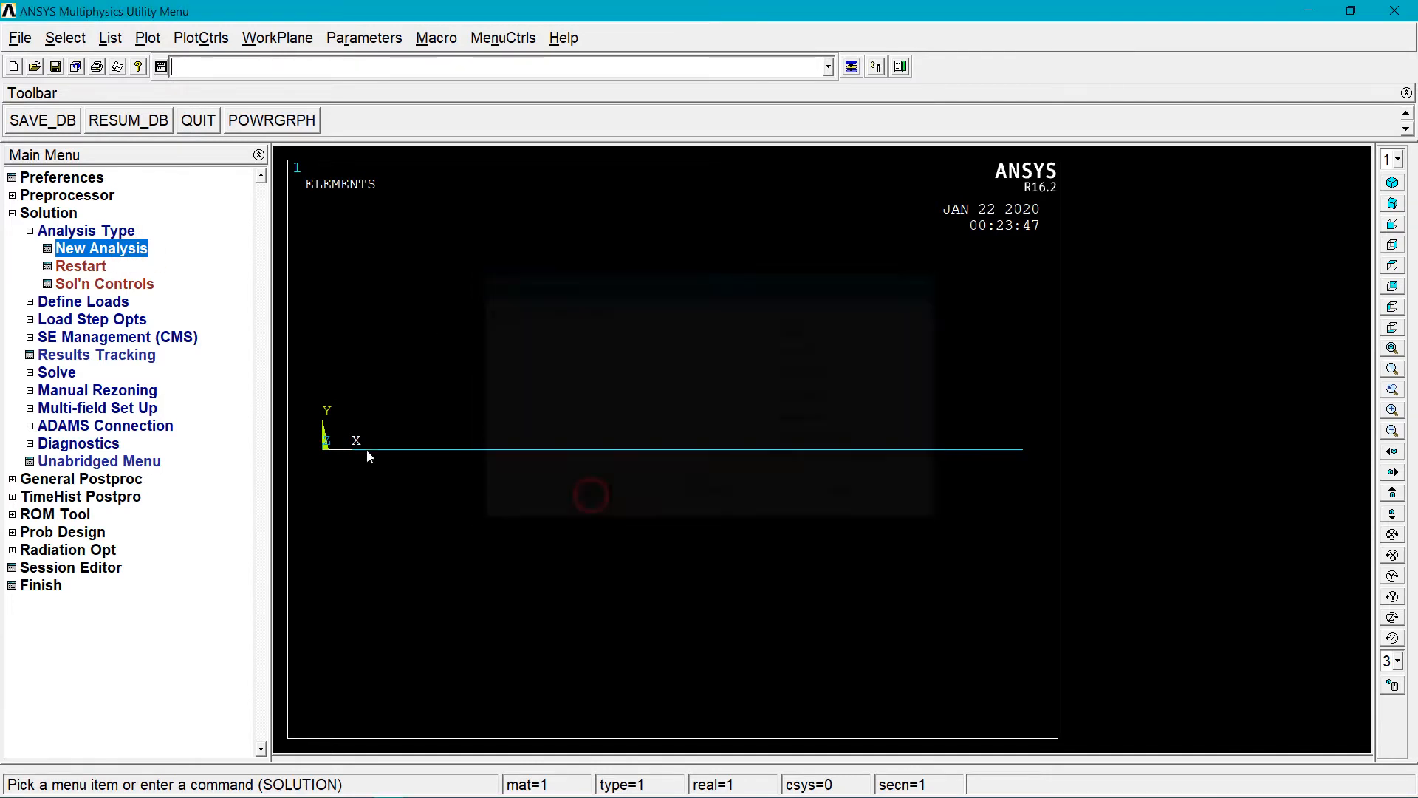
Constrain All DOF on the keypoint at the origin with a constant displacement value of 0
click(98, 302)
click(77, 286)
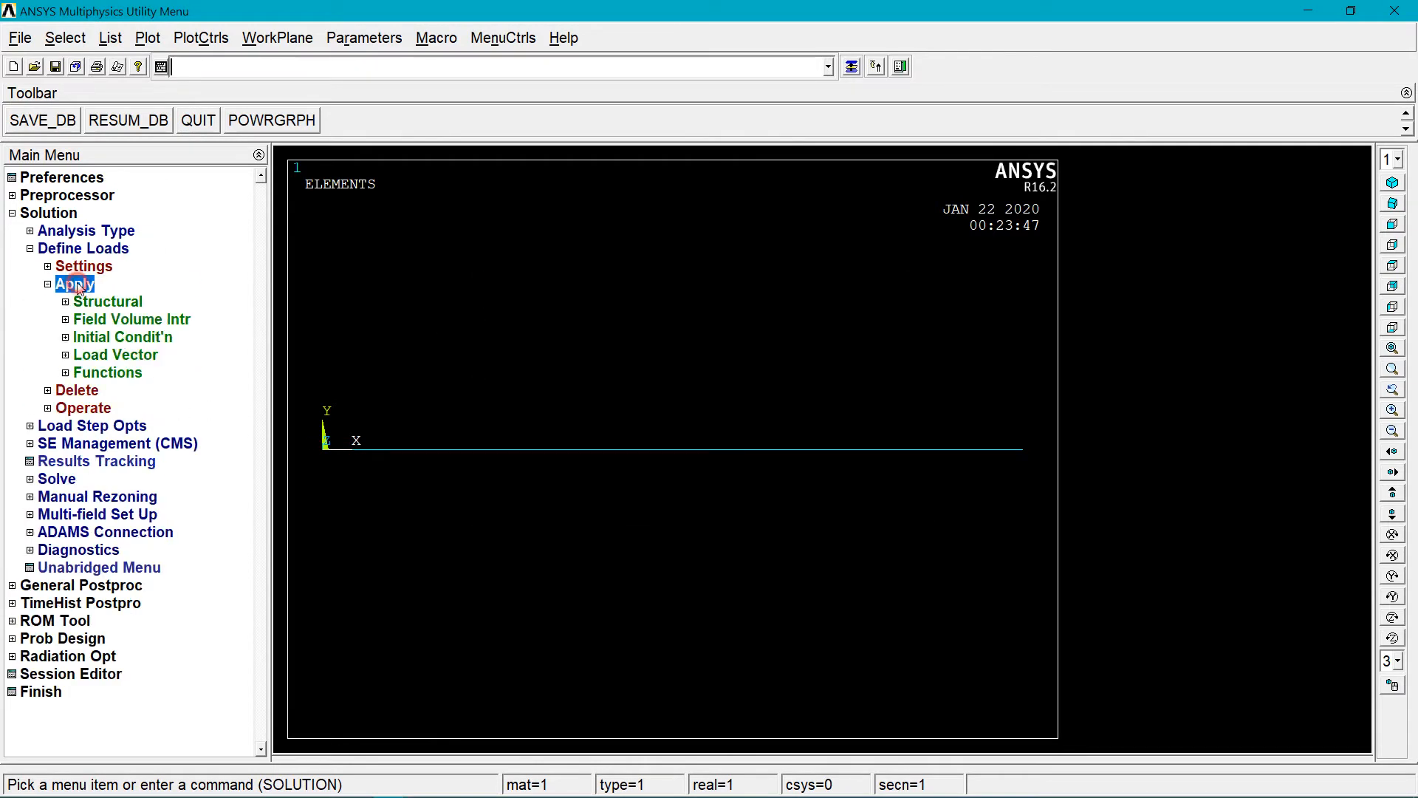
click(138, 303)
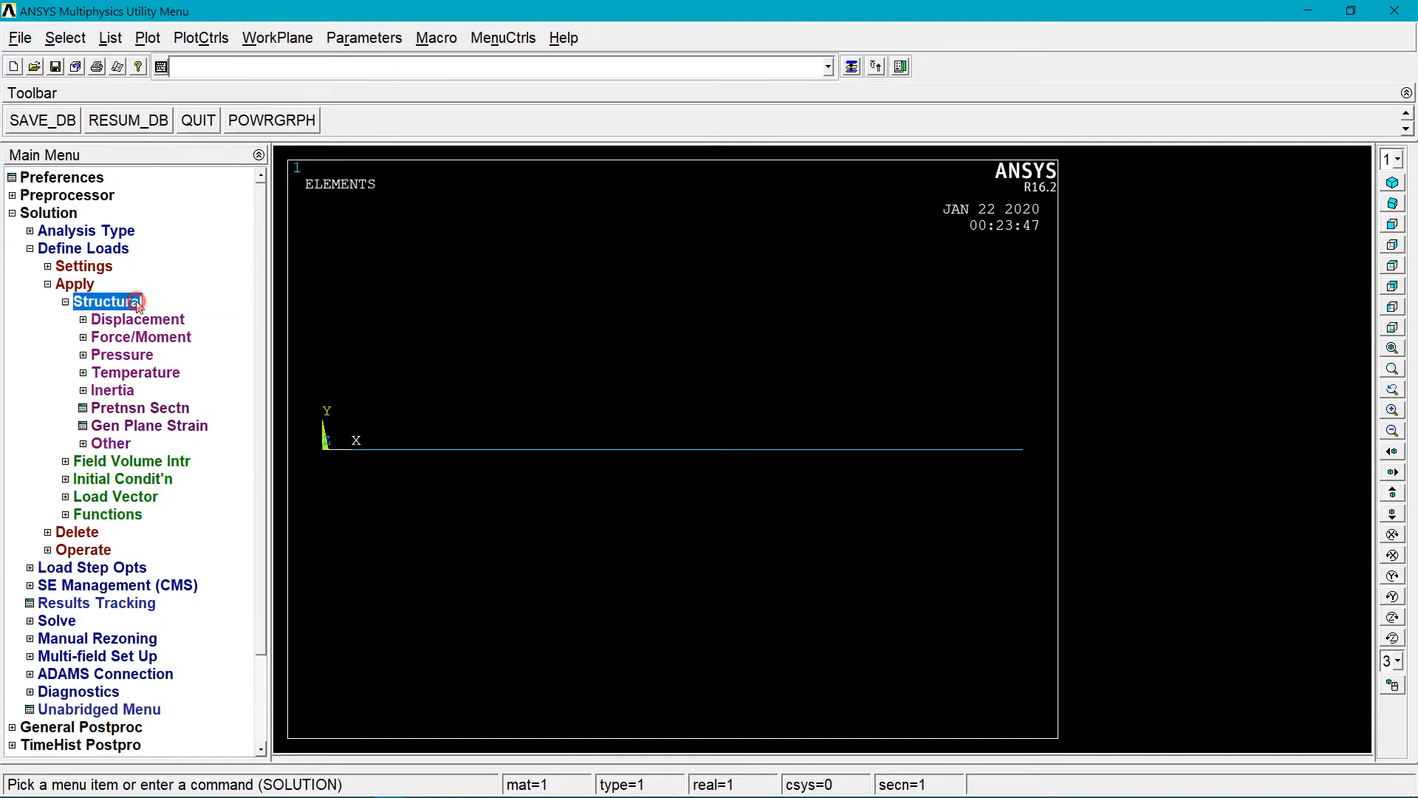
click(150, 321)
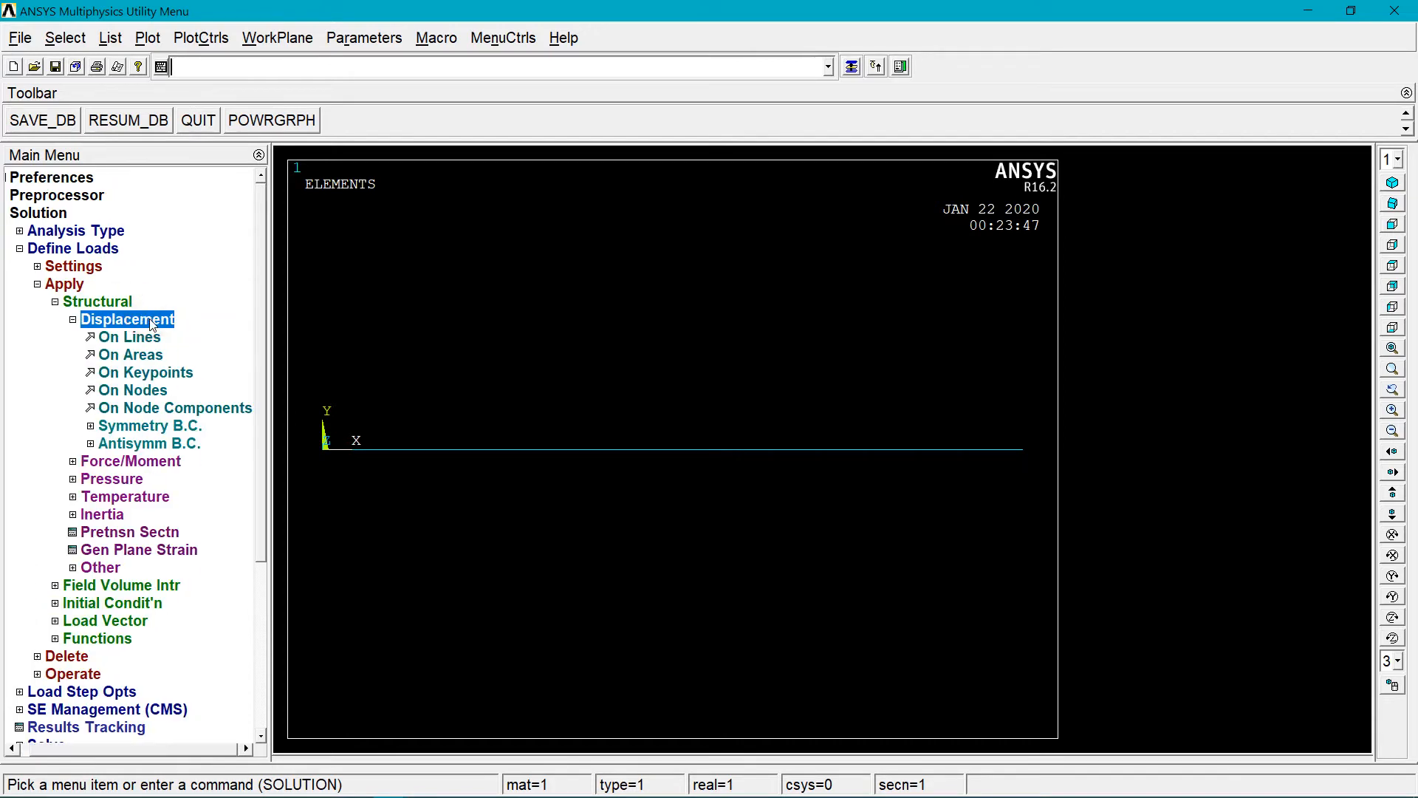
click(164, 371)
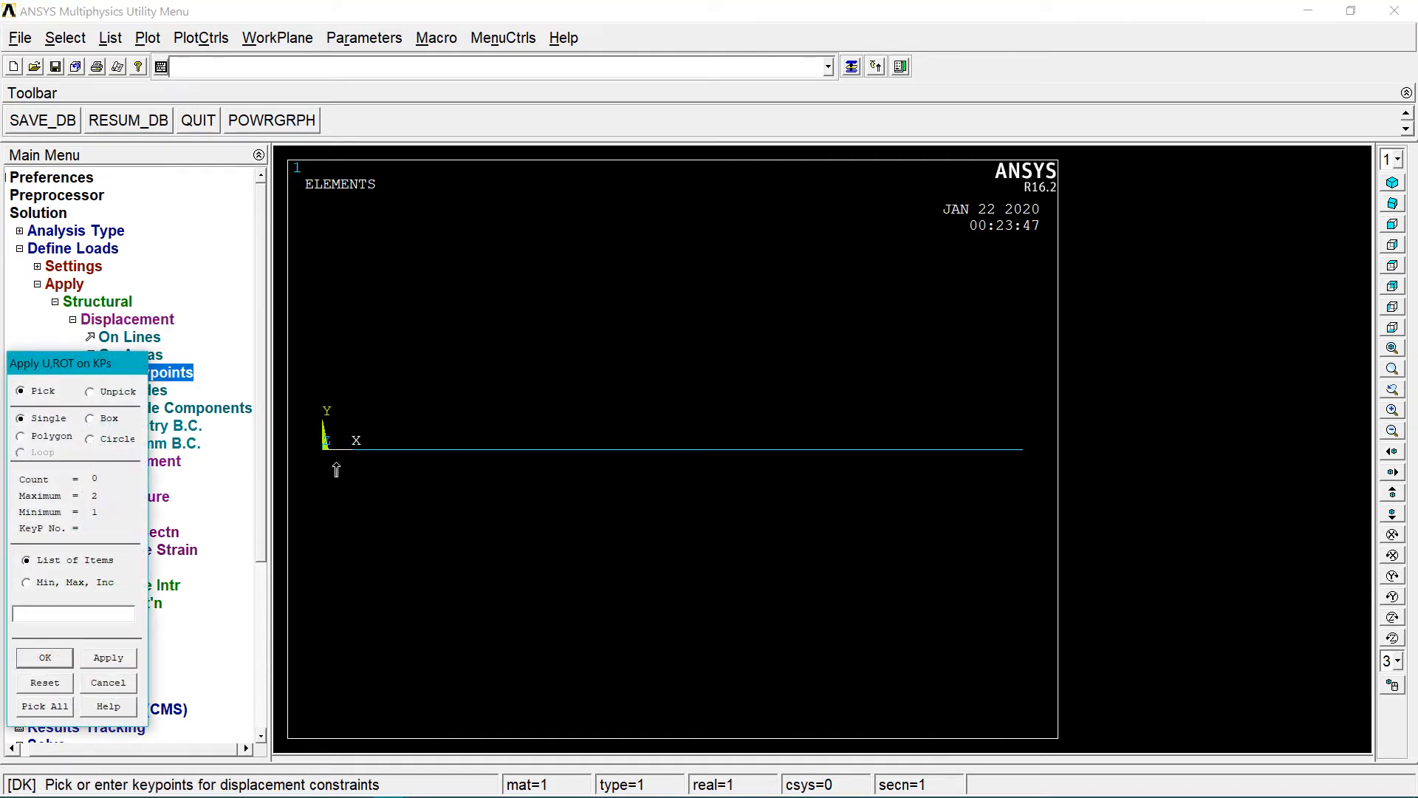
click(325, 448)
click(59, 658)
click(808, 326)
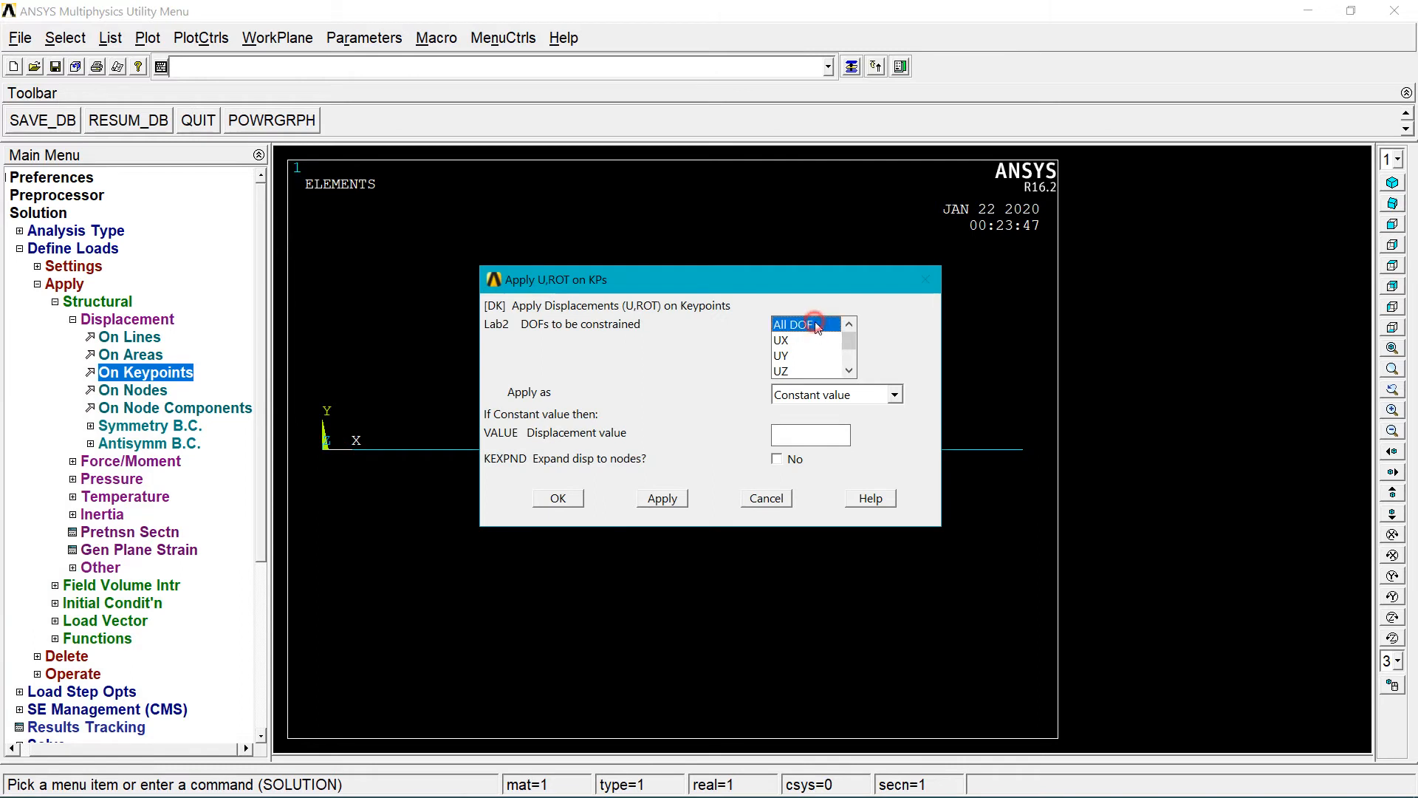
click(788, 436)
text(0)
click(557, 497)
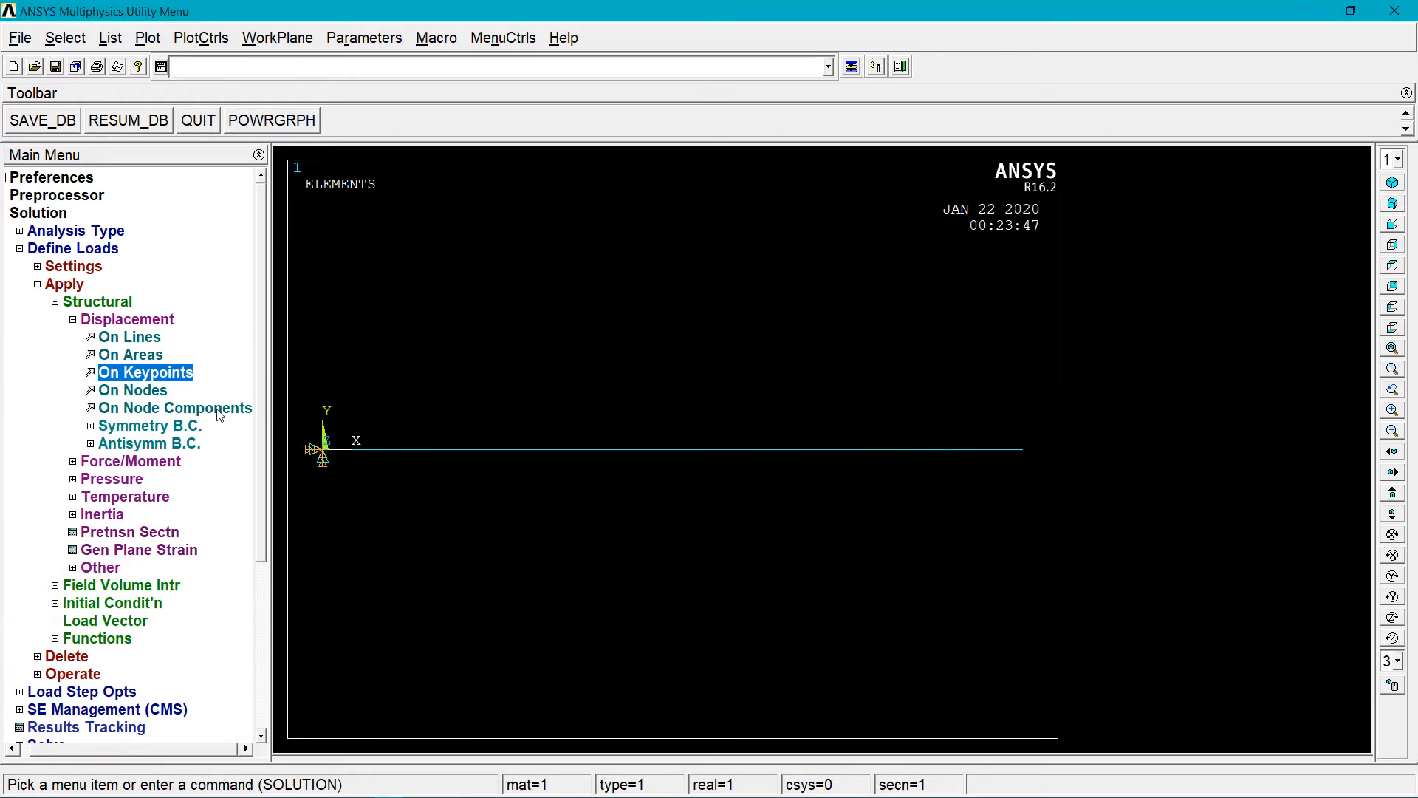
Constrain the keypoint at the beam's far end with a displacement value of 0, including All DOF and UX in the selection
click(179, 381)
click(1023, 449)
click(45, 657)
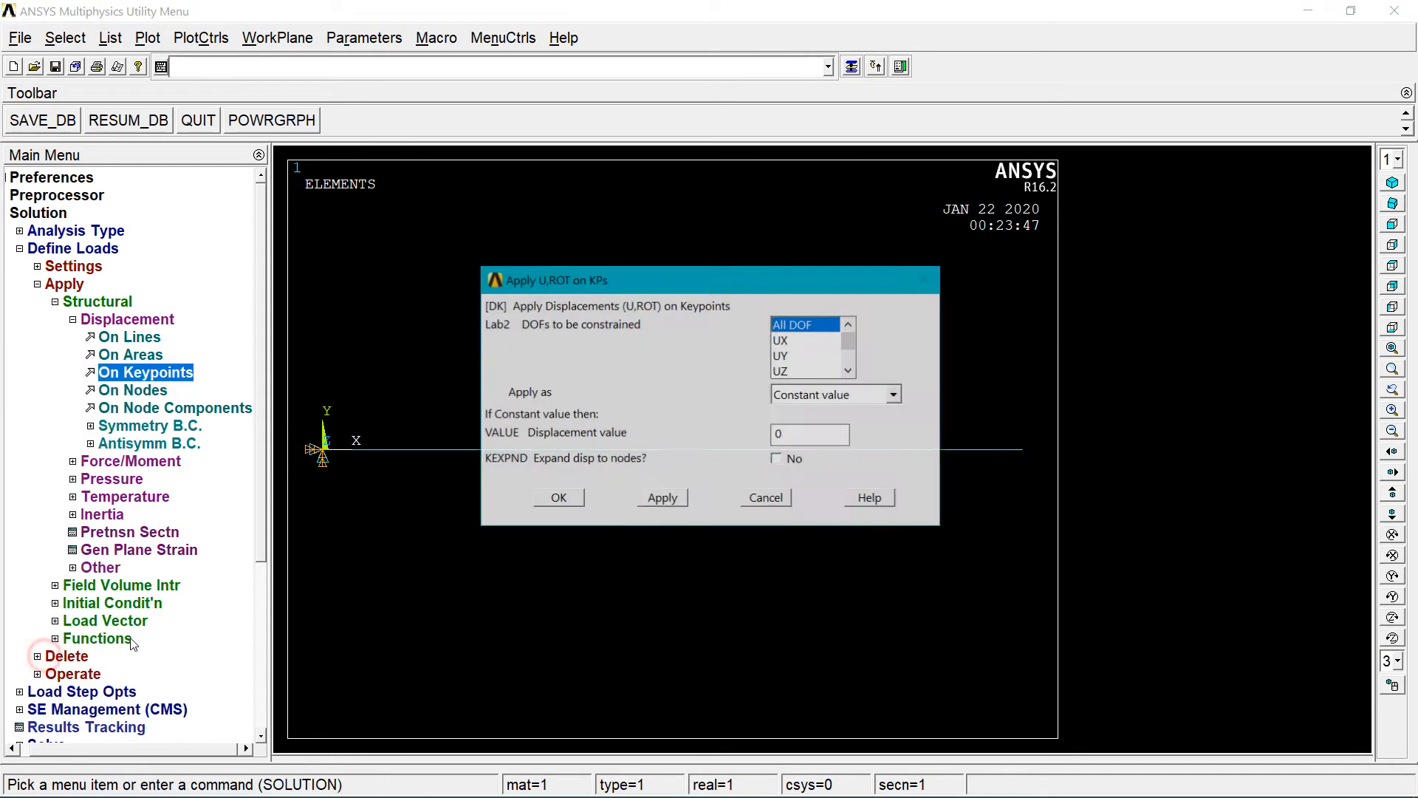
click(781, 339)
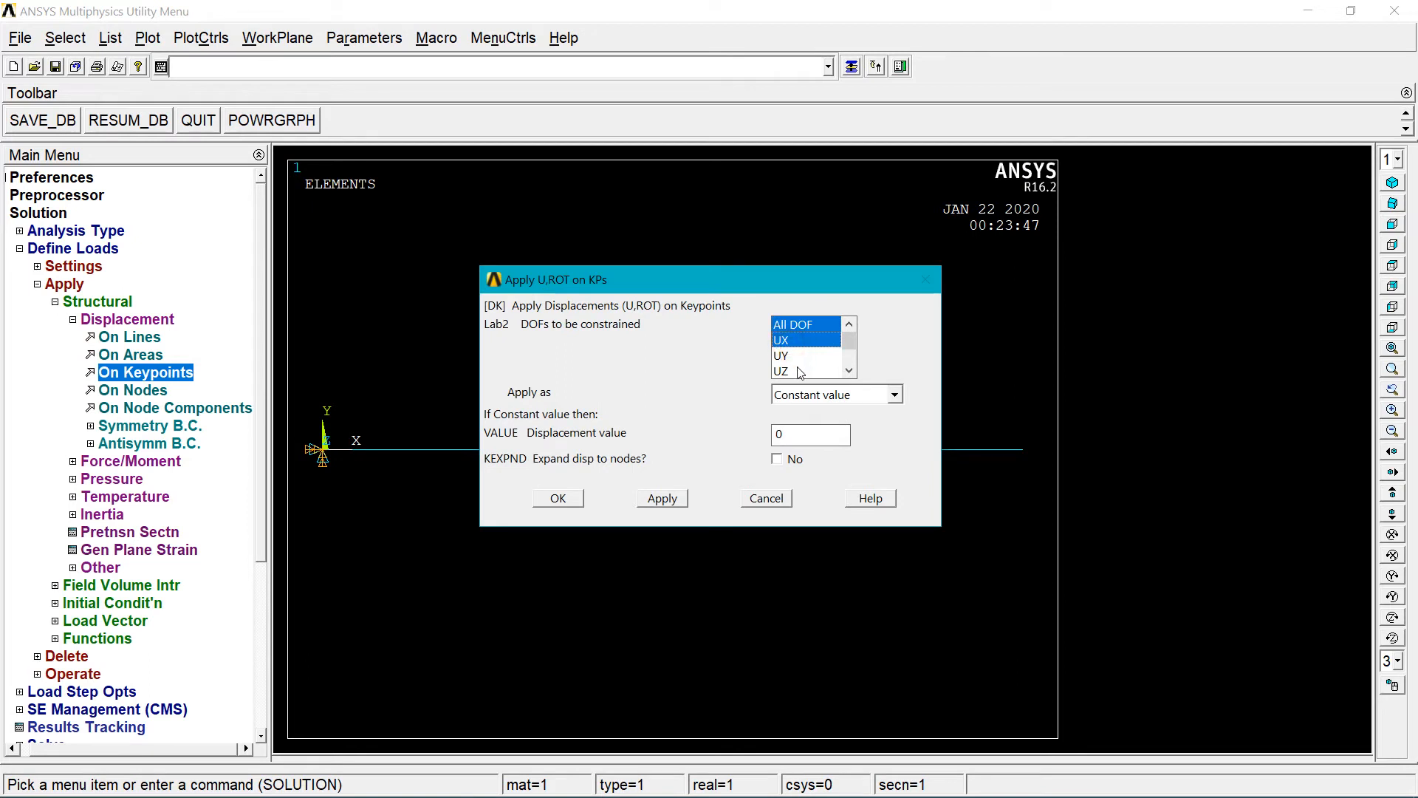
click(782, 371)
scroll(856, 343, down, 1)
click(798, 339)
click(805, 356)
click(808, 371)
drag(849, 362, 850, 334)
mouse_move(848, 340)
mouse_down()
mouse_move(849, 370)
mouse_move(851, 338)
mouse_up()
click(573, 498)
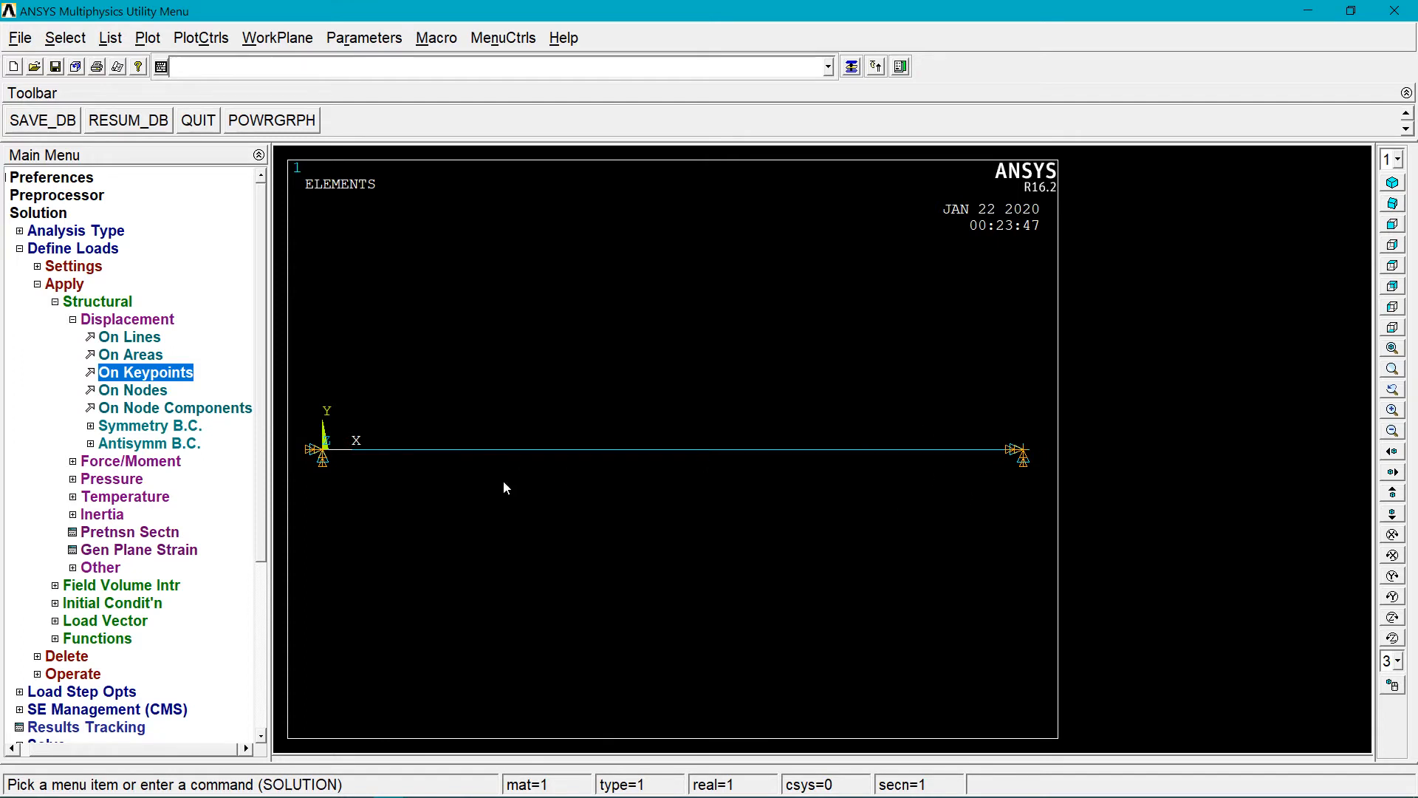
Apply a constant FY force of -10 on a node near the beam's midspan
click(176, 463)
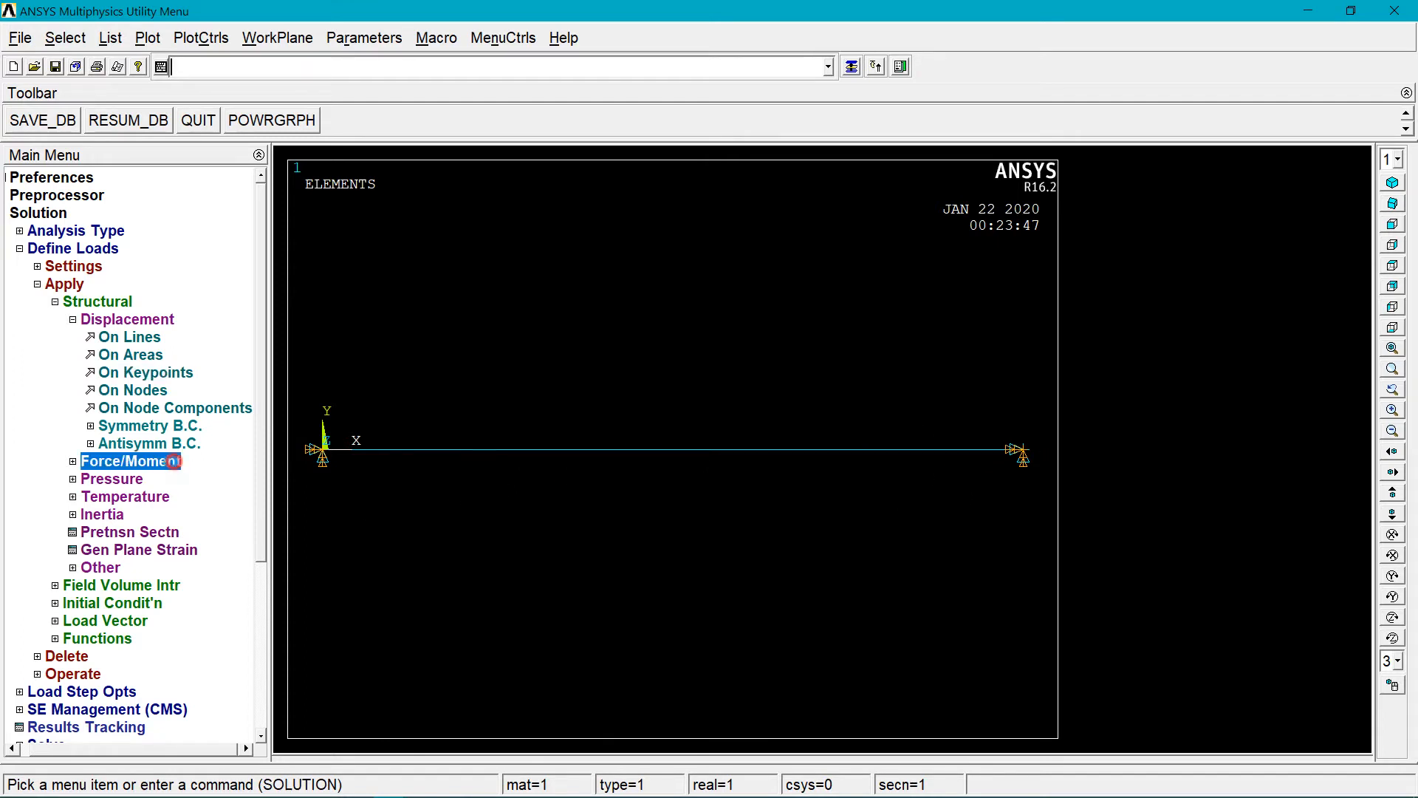
click(159, 374)
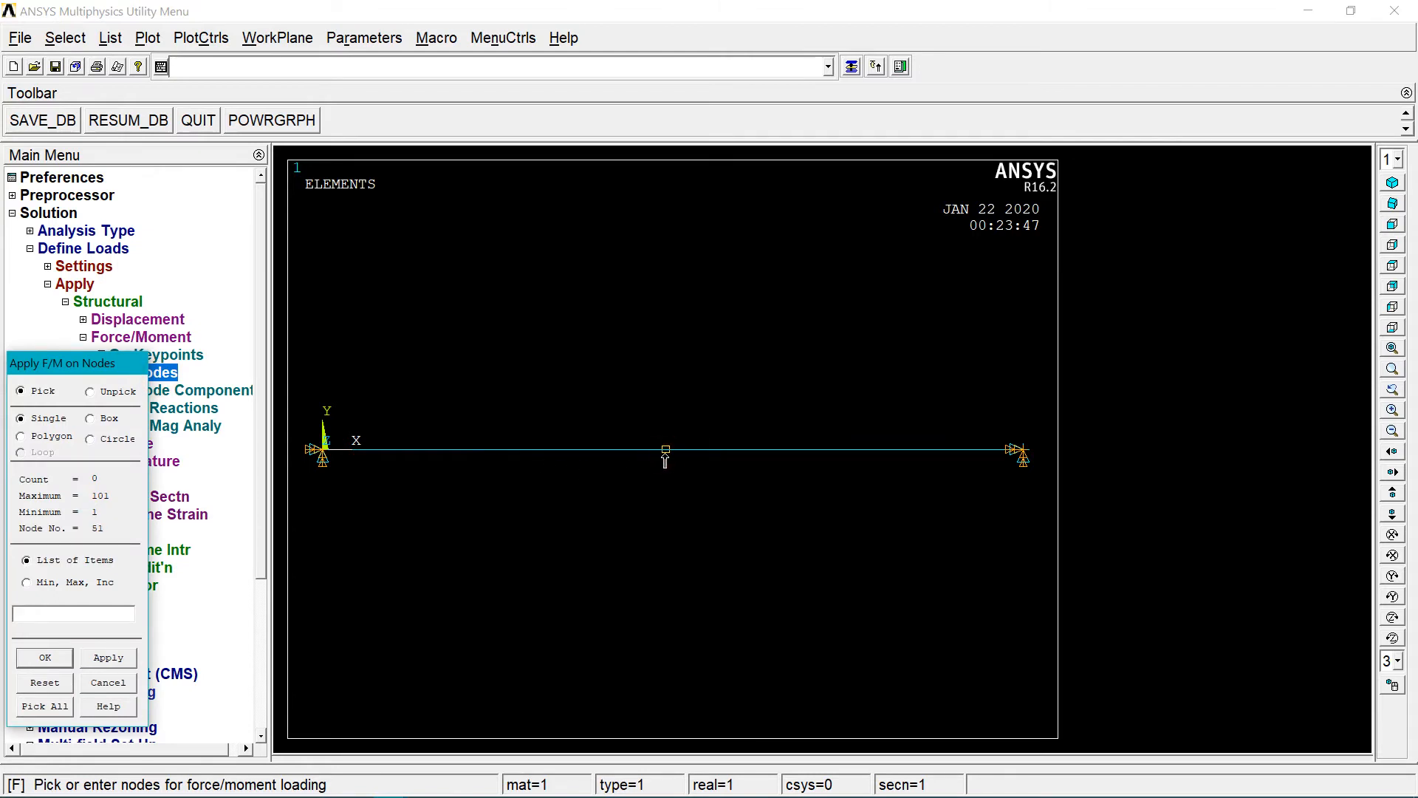
click(658, 458)
click(42, 657)
click(814, 362)
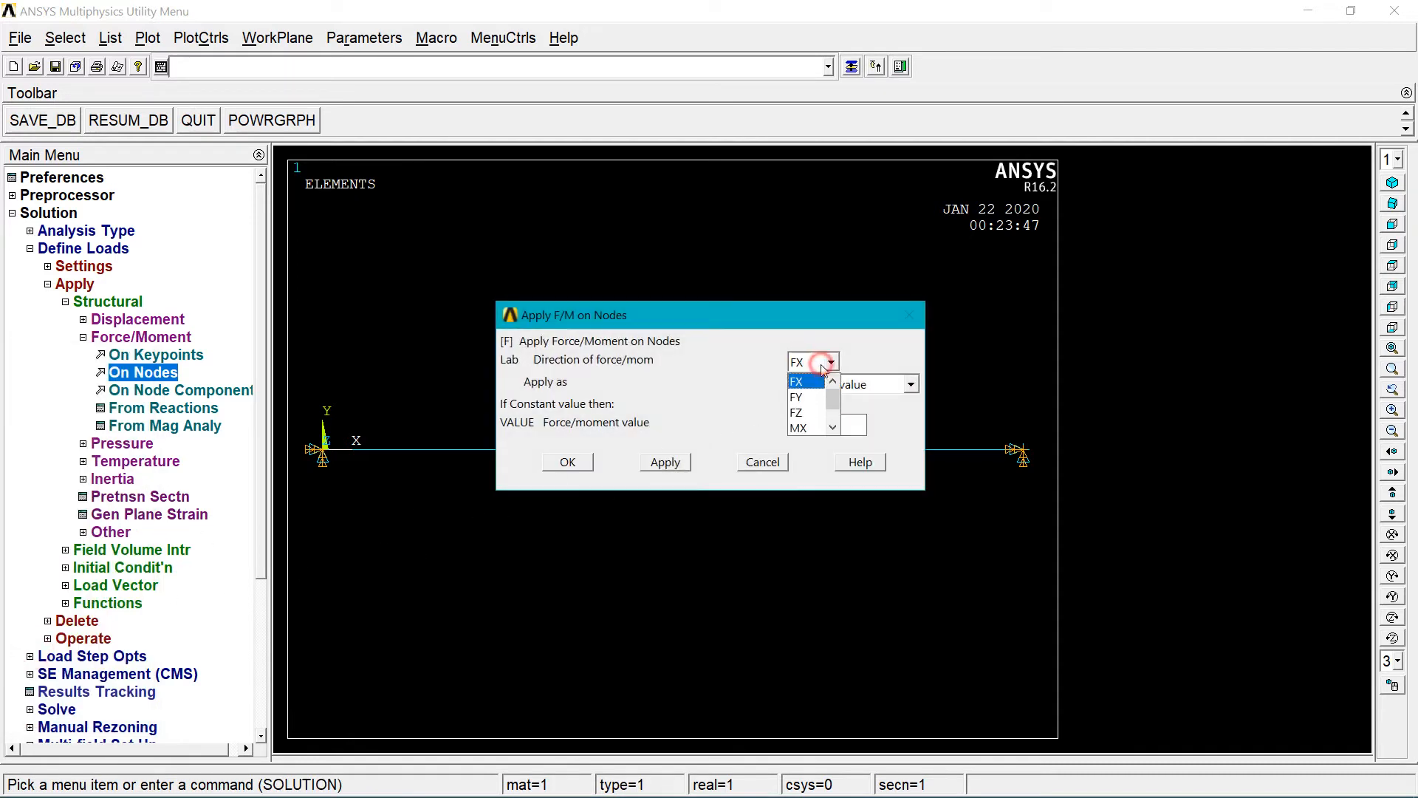
click(802, 382)
click(821, 426)
text(-10)
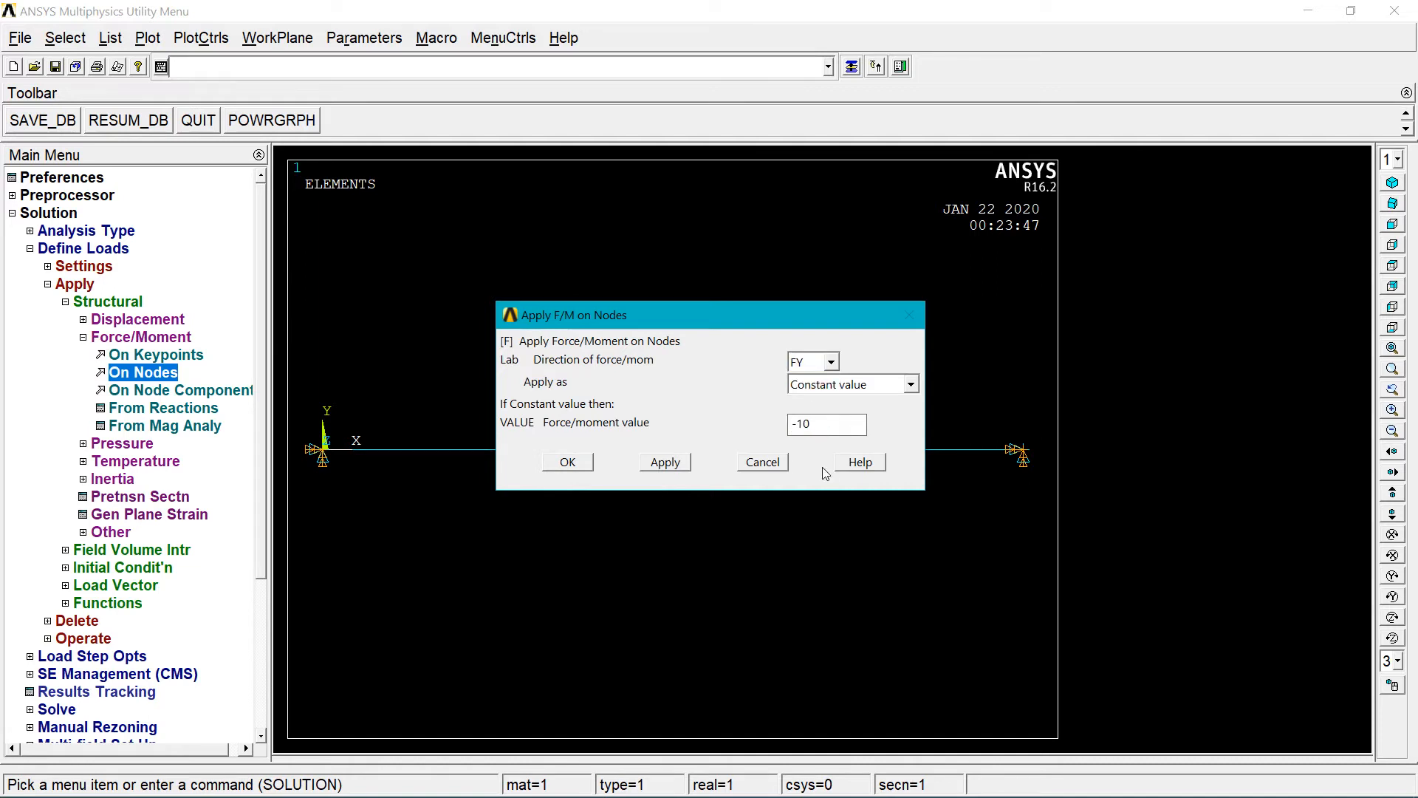
click(588, 467)
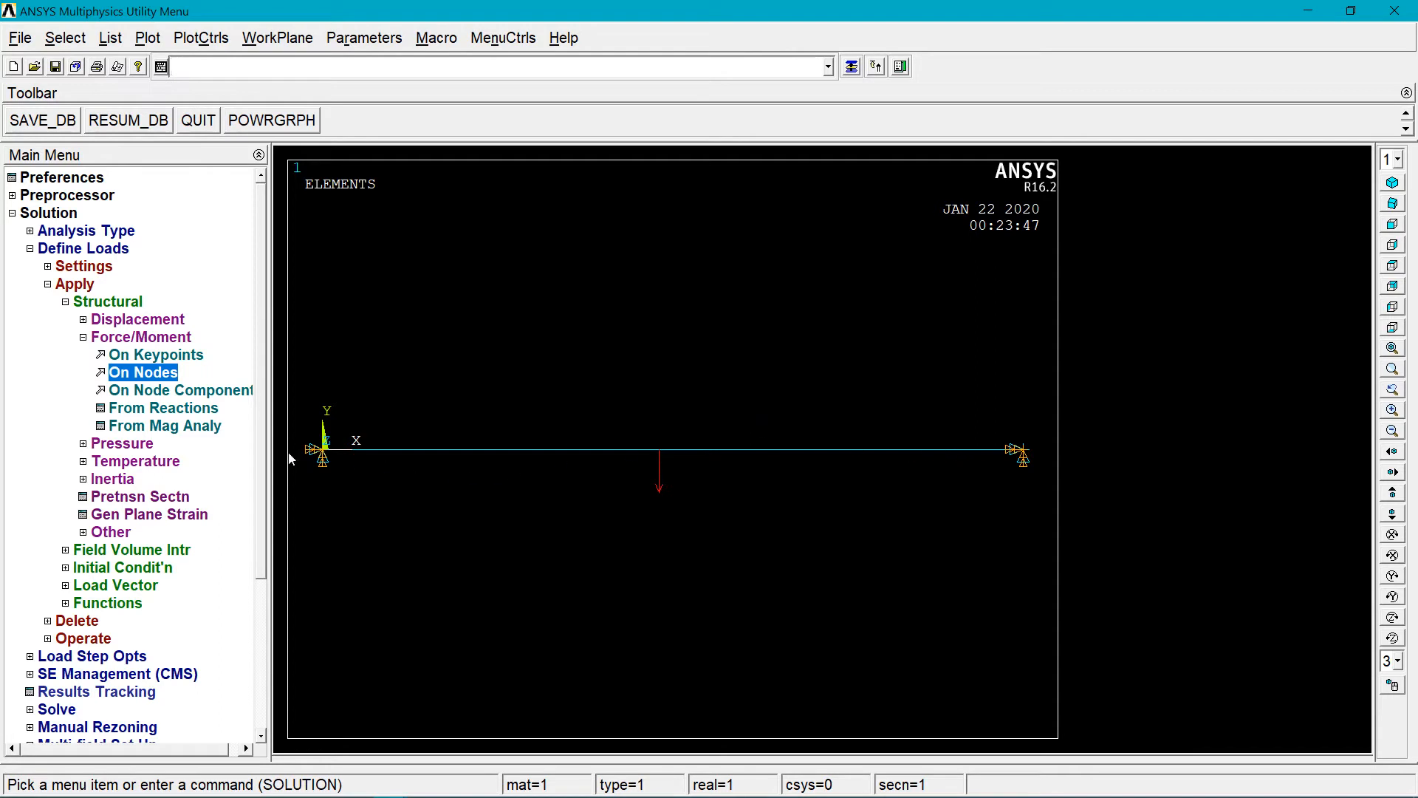
Apply a pressure load to all beam elements, using a pressure value of 4
click(144, 445)
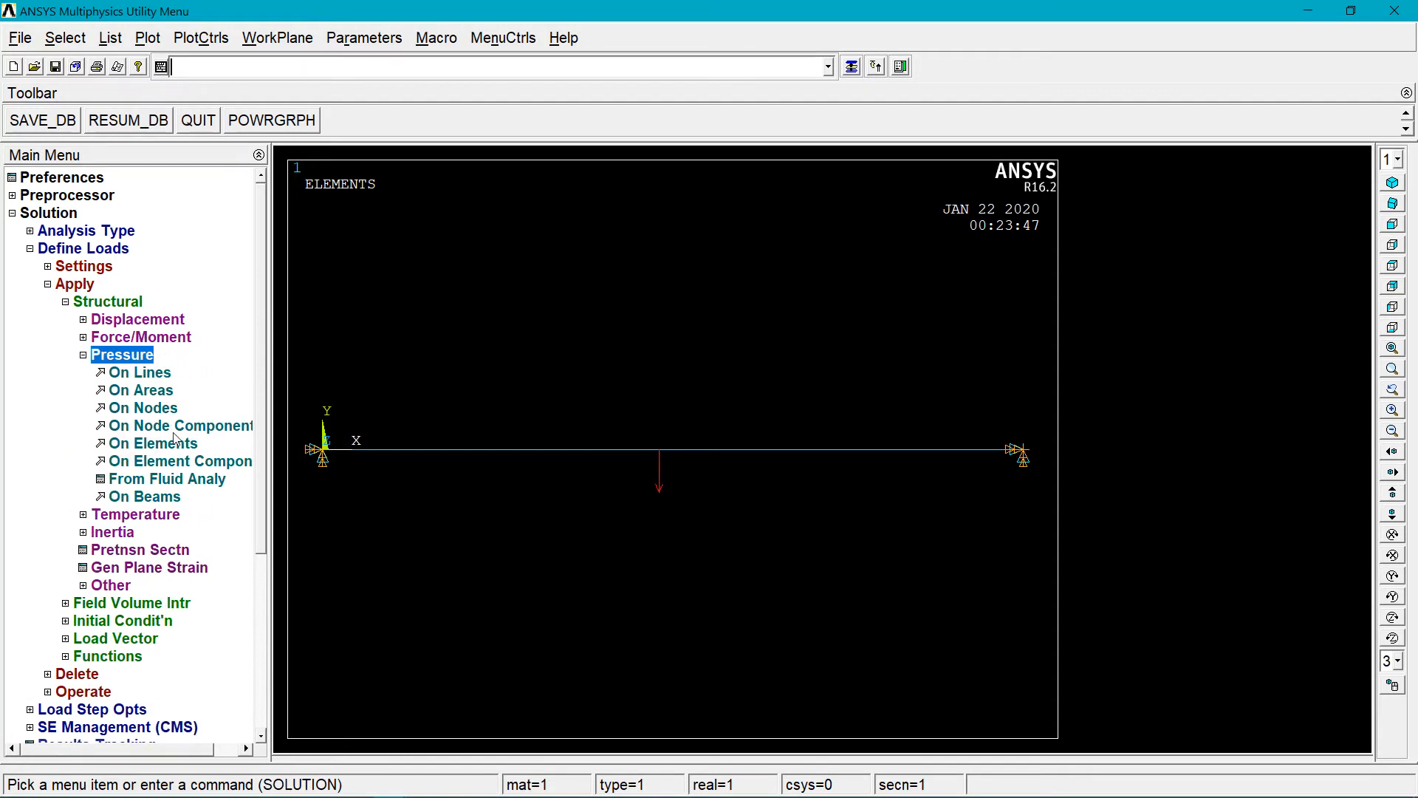
click(169, 498)
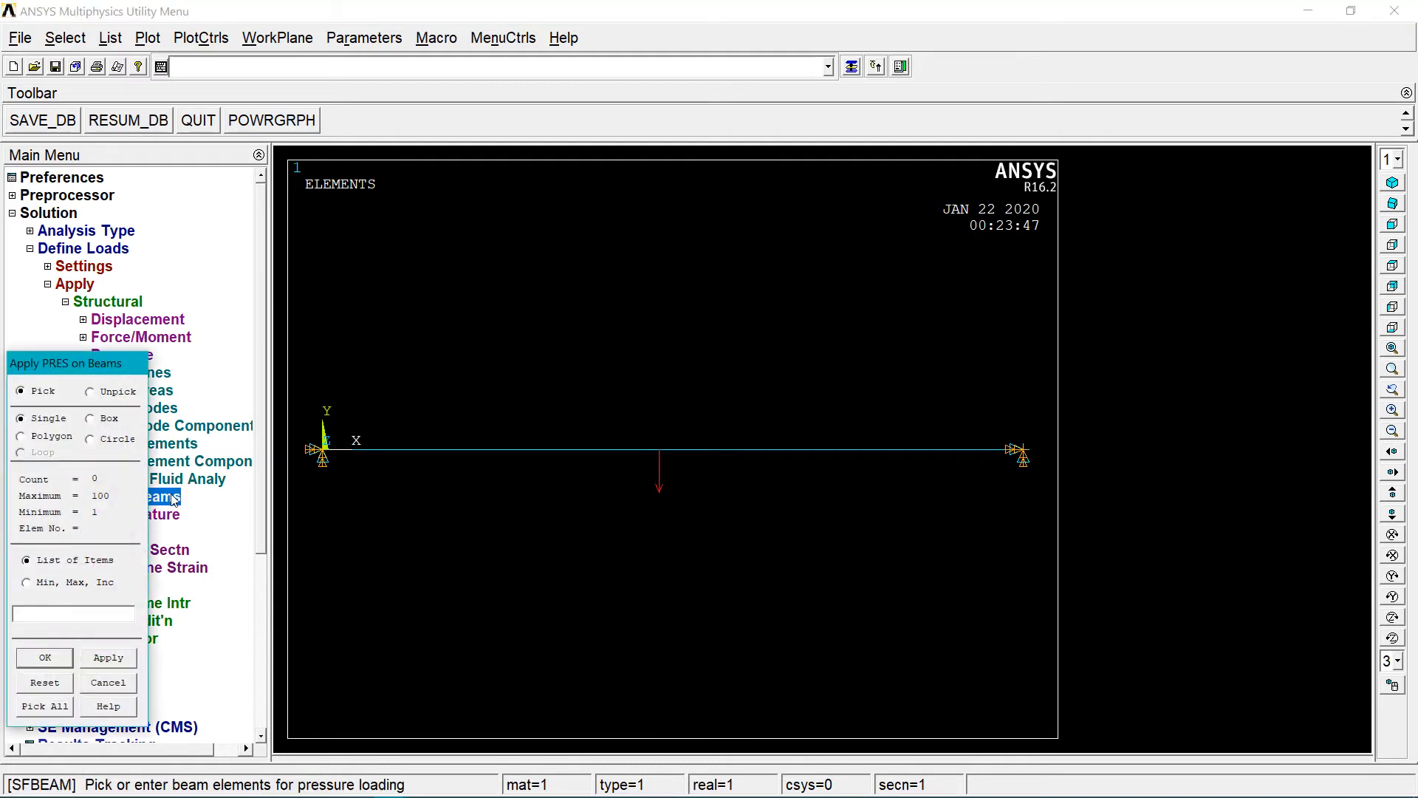
click(45, 706)
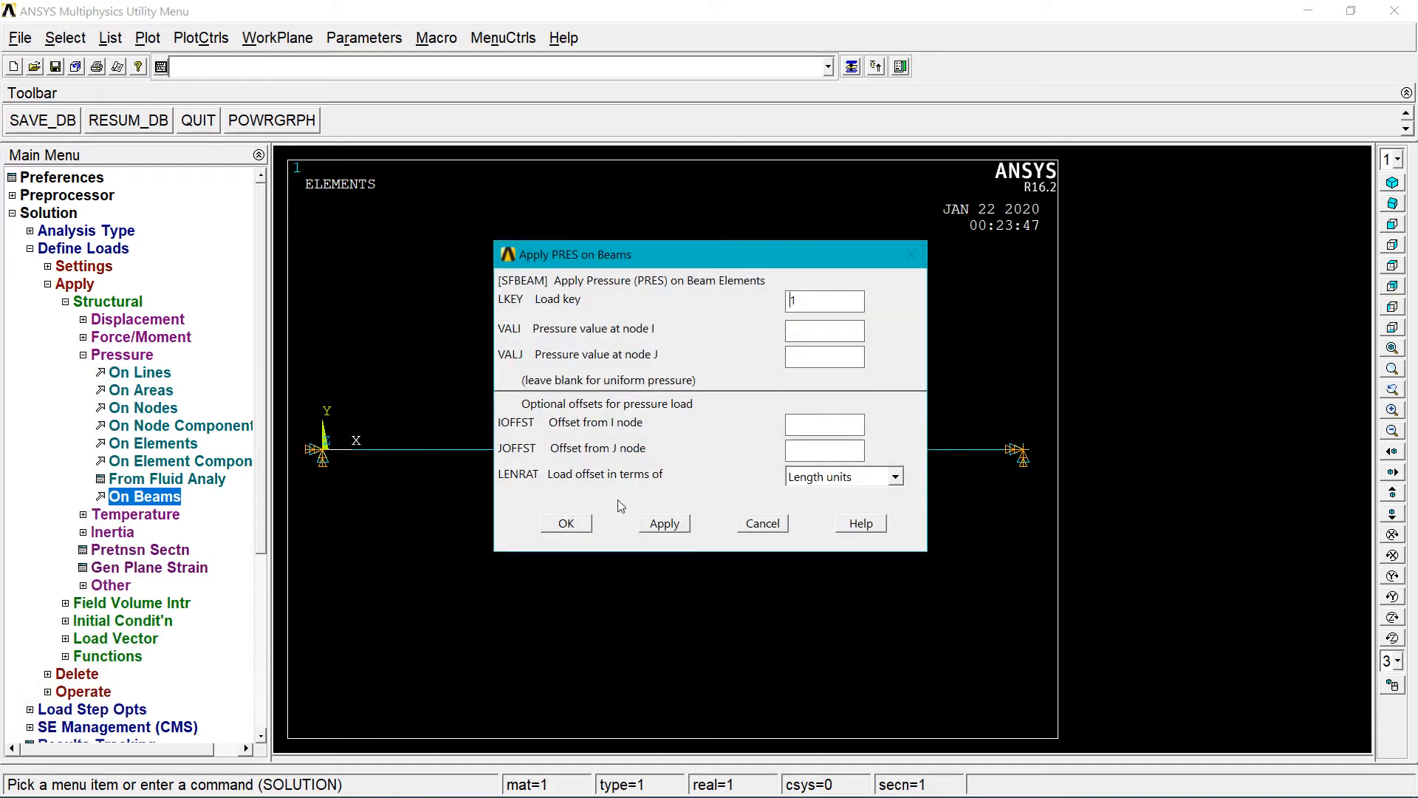
click(827, 331)
click(809, 357)
text(4)
click(582, 529)
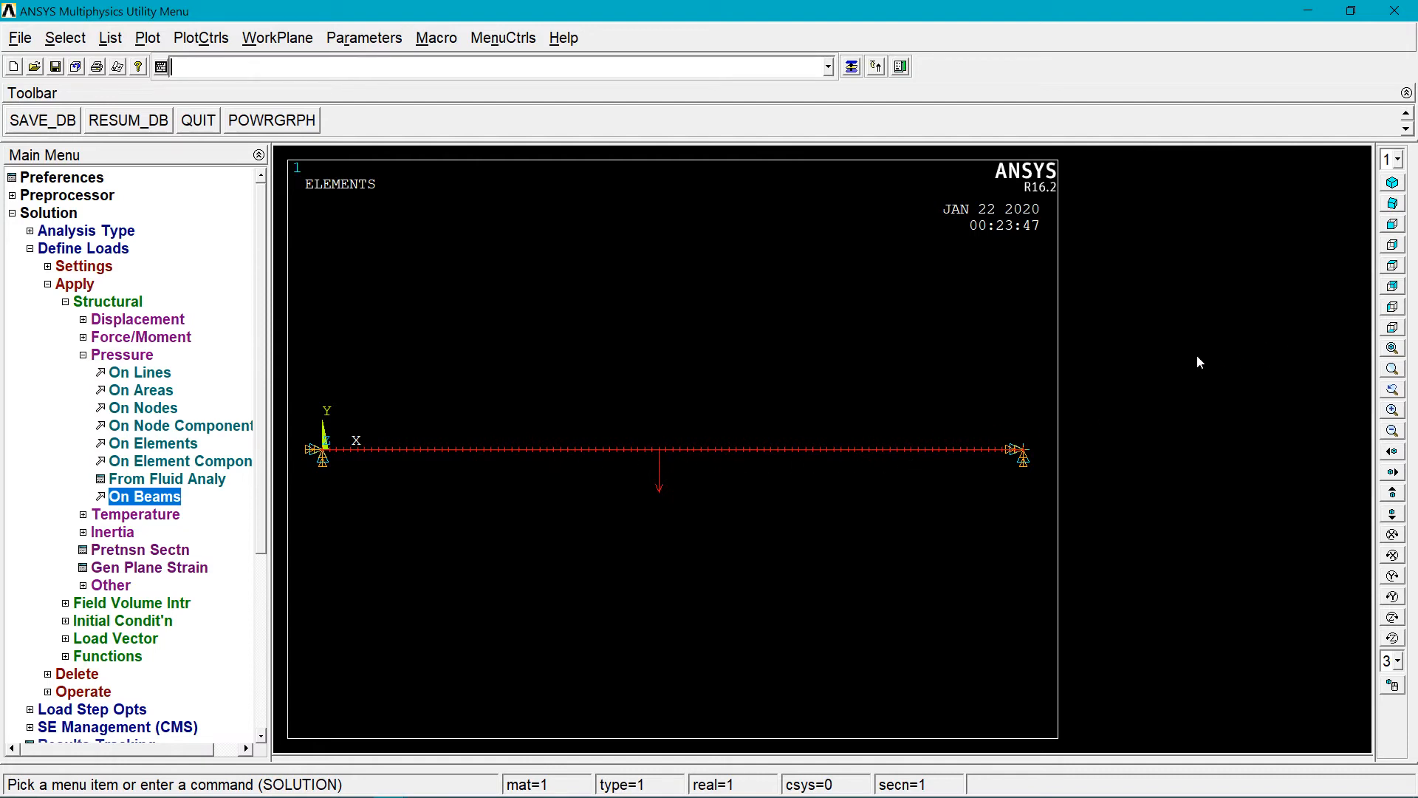
Solve the current load step, then dismiss the completion note and the solution status window
scroll(134, 583, down, 4)
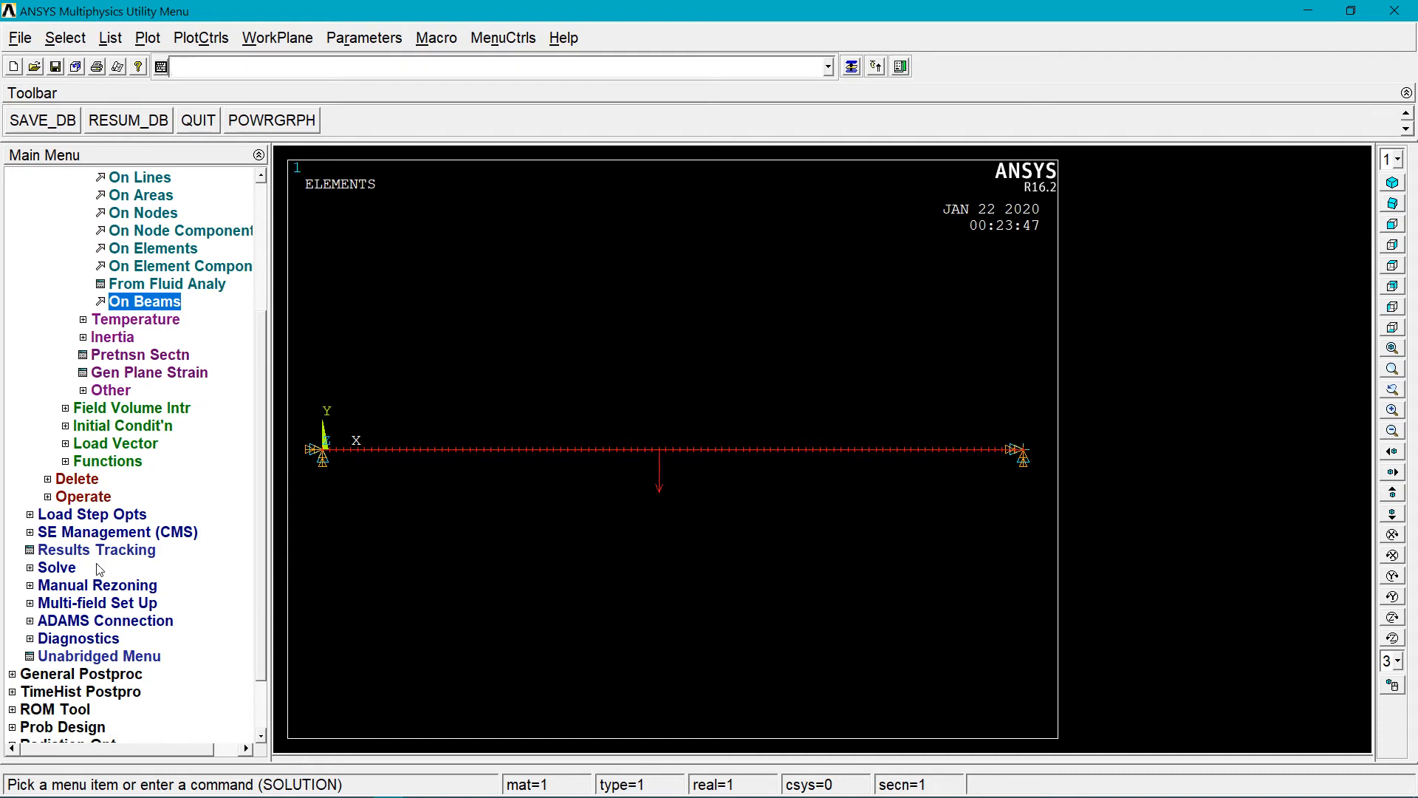
scroll(259, 582, down, 2)
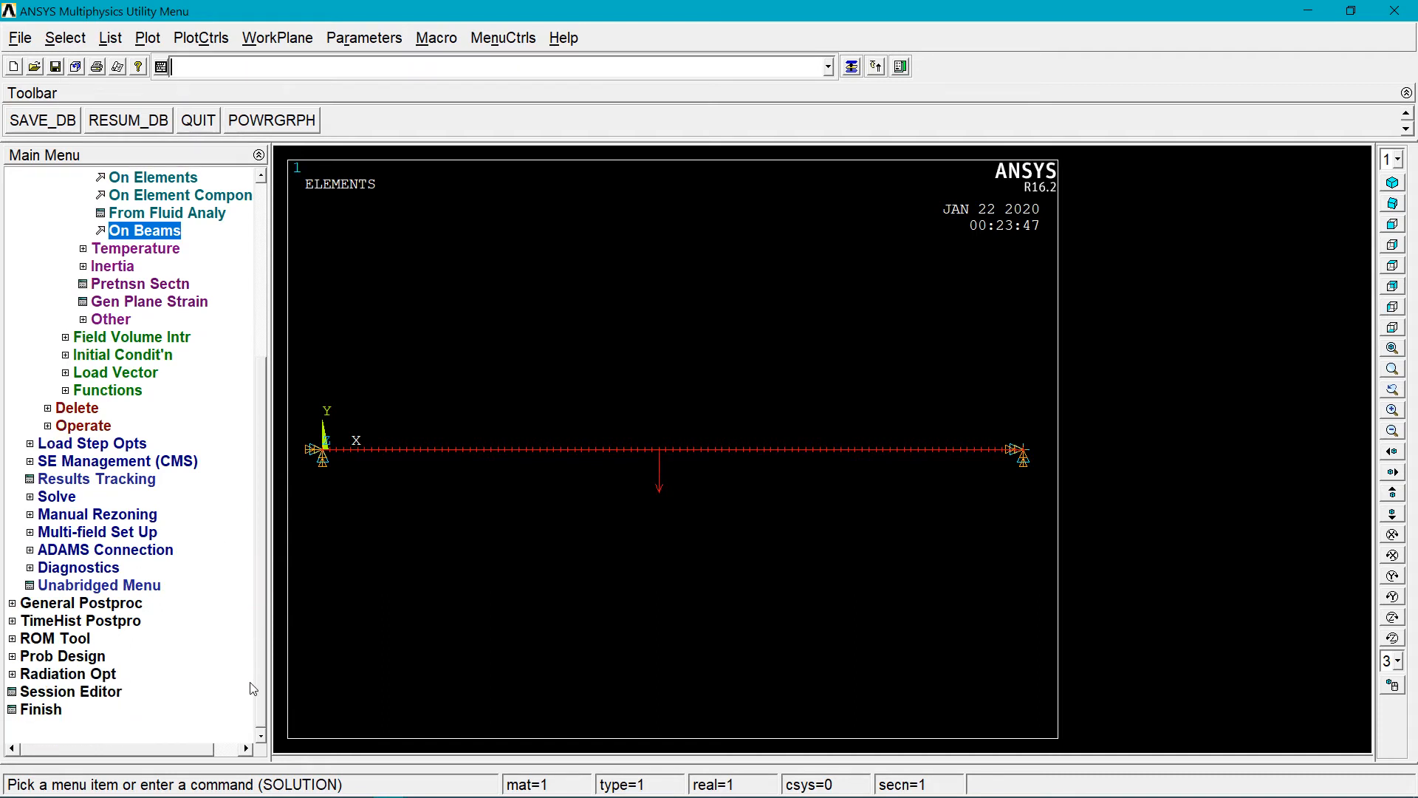
click(67, 497)
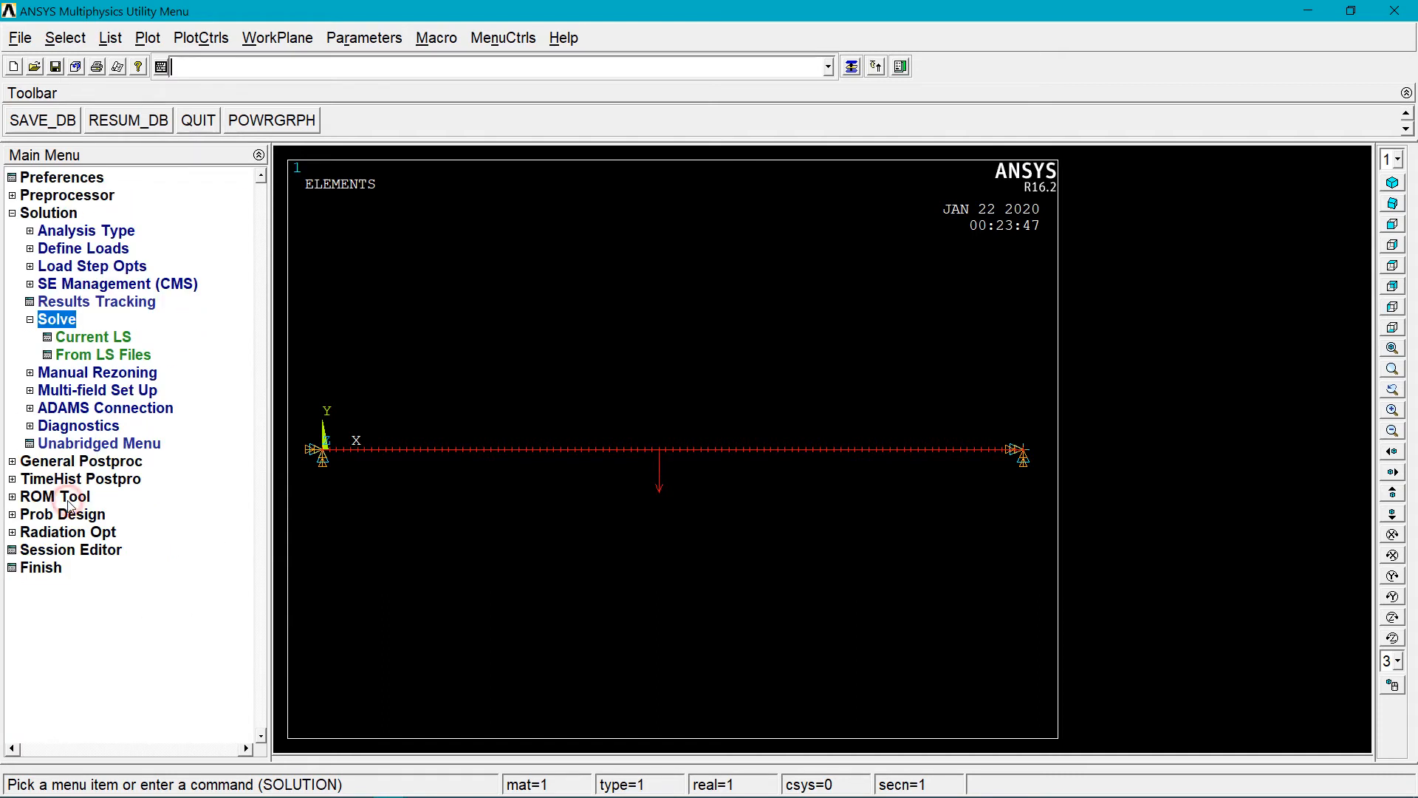
click(100, 338)
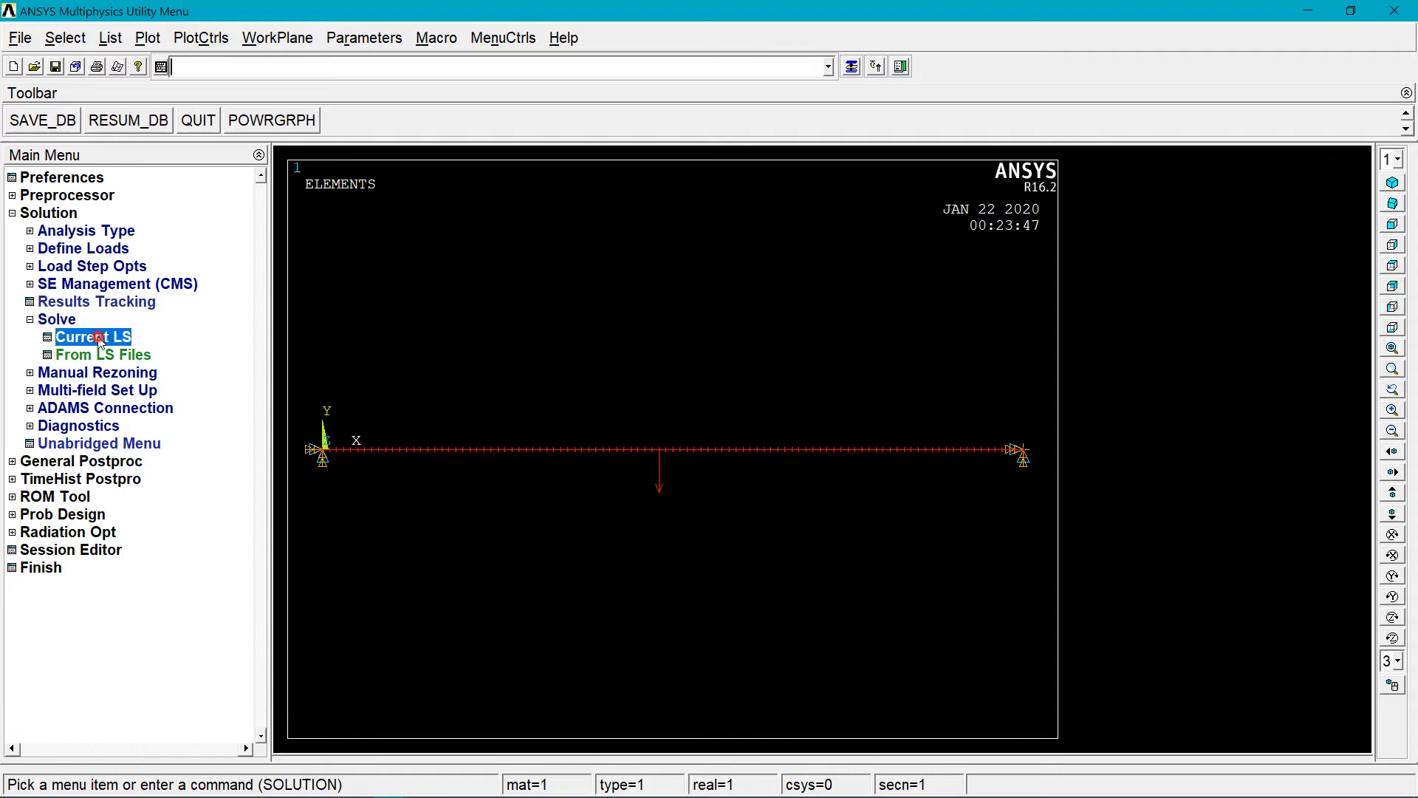
click(689, 491)
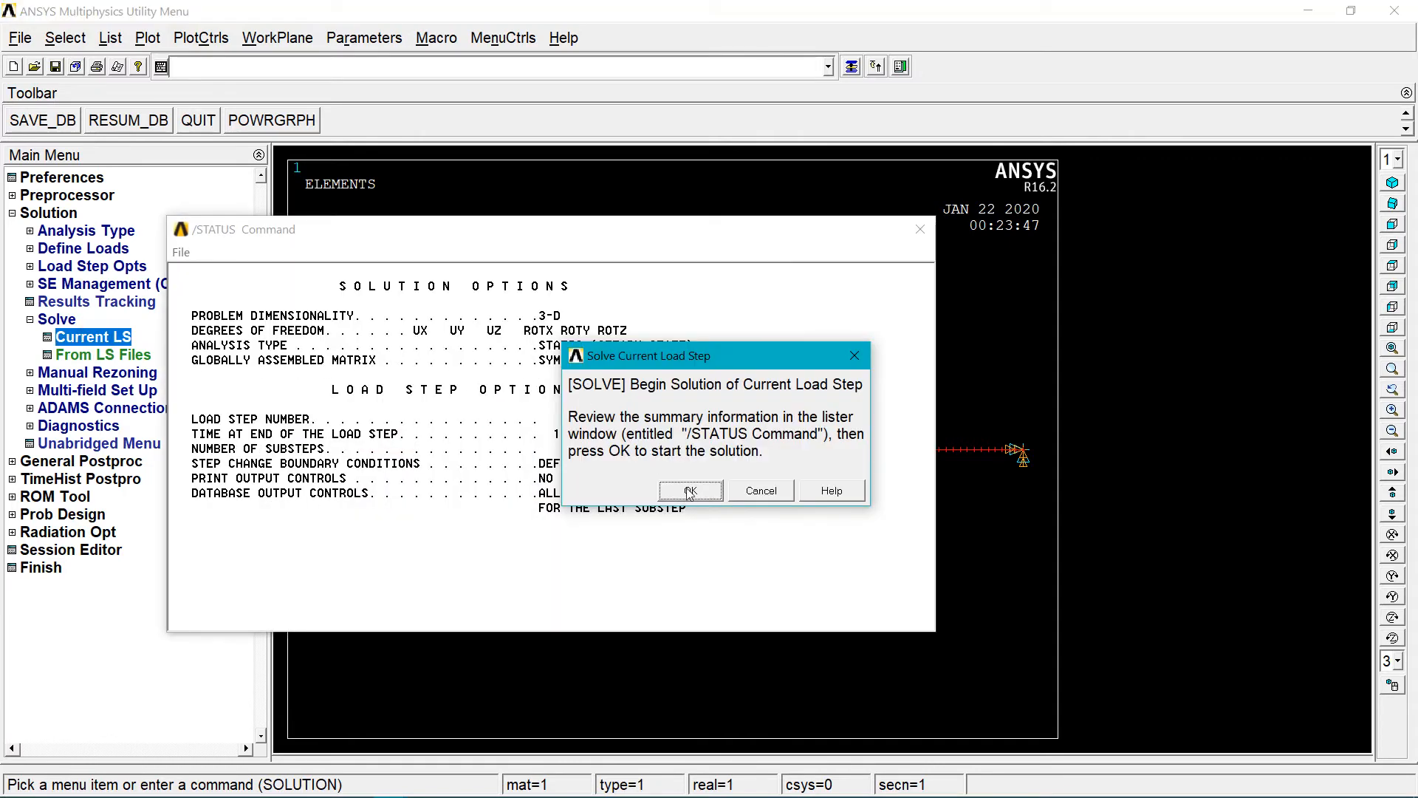
click(689, 491)
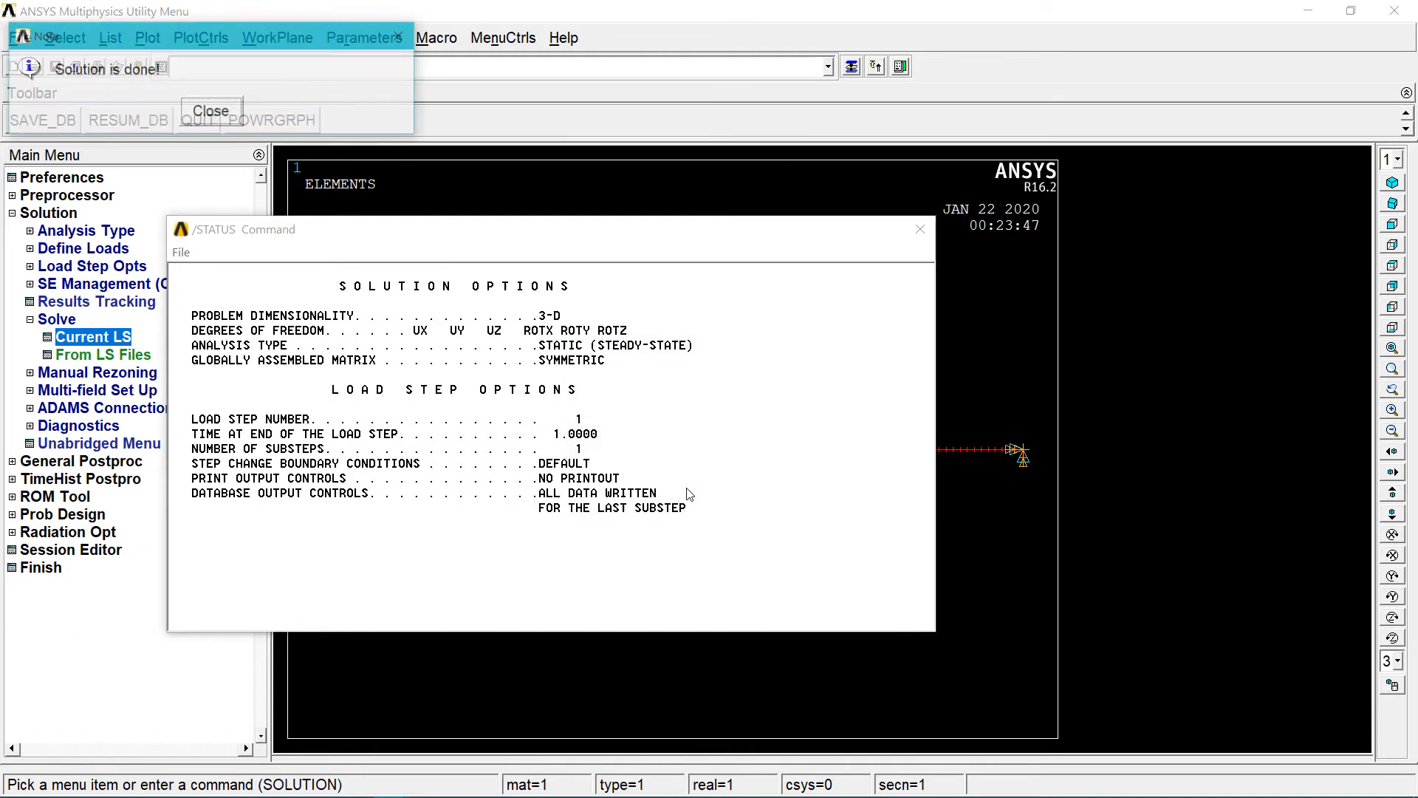
click(211, 112)
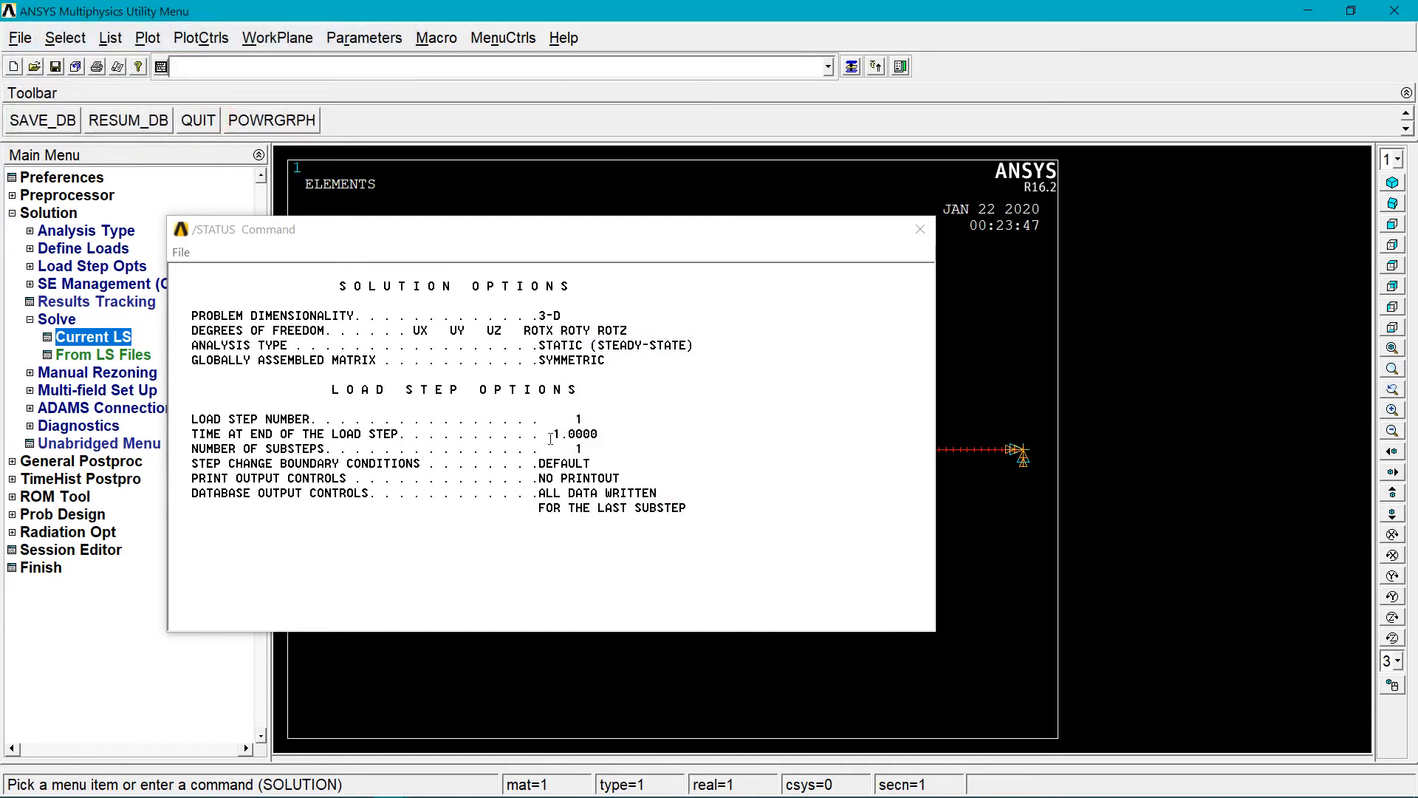
click(551, 442)
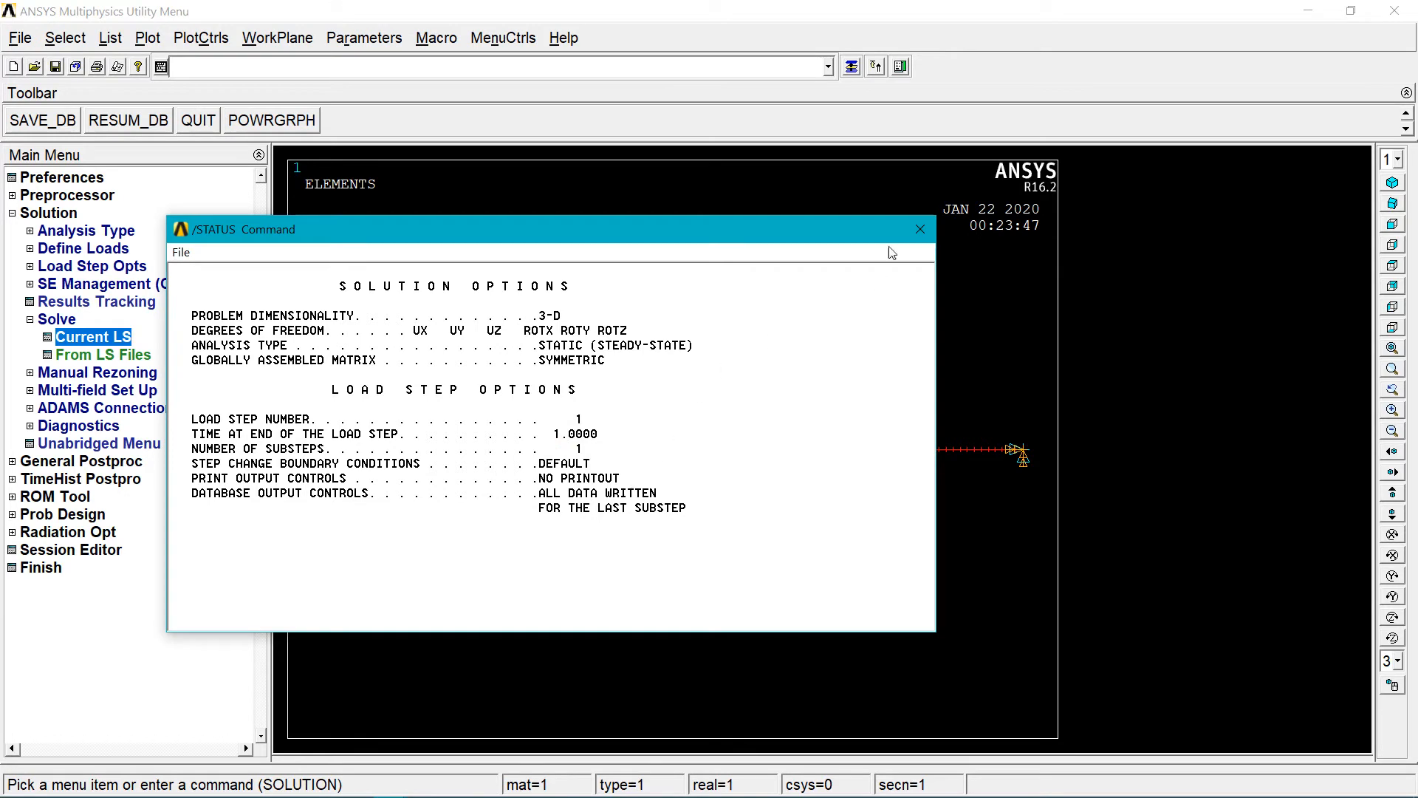
click(920, 228)
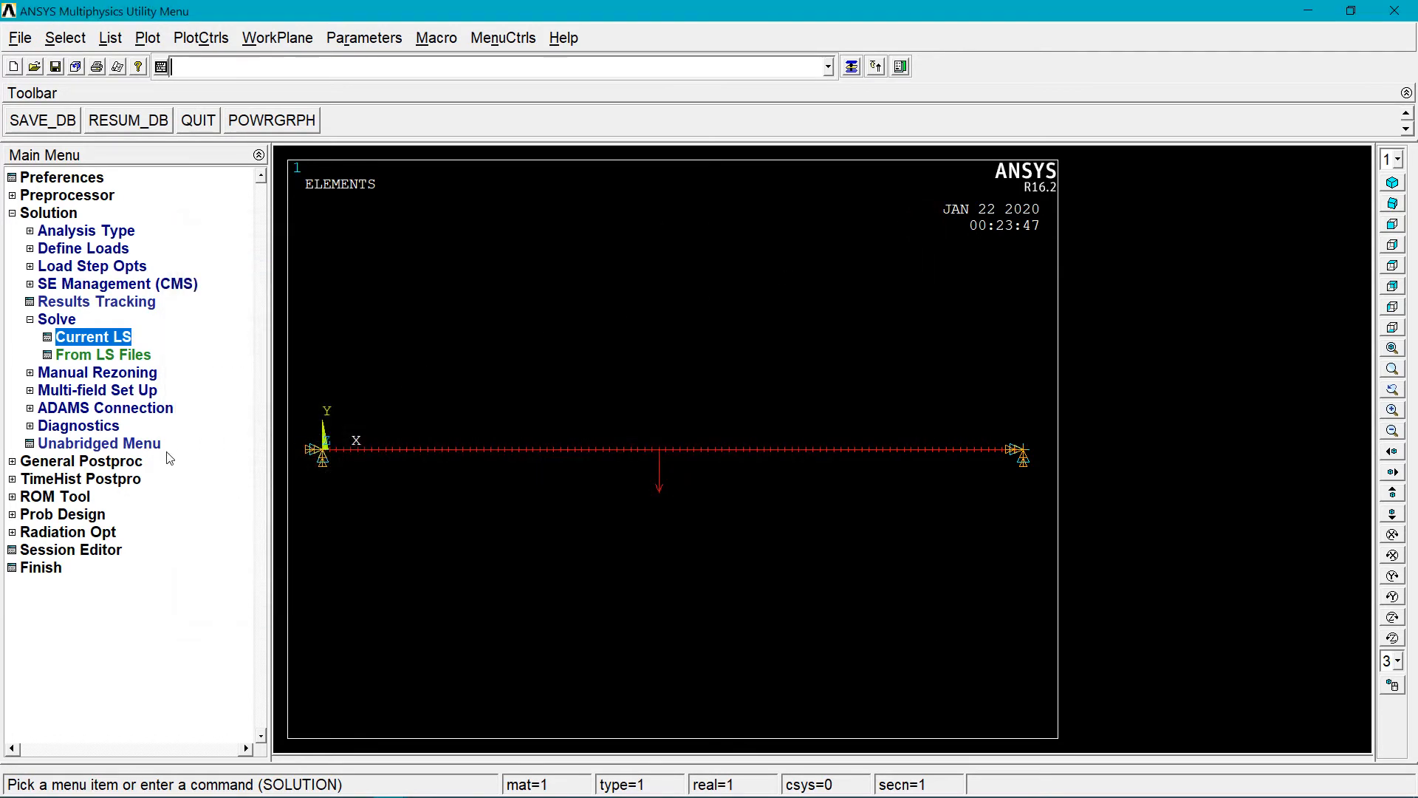
Plot the nodal displacement vector sum as a contour, showing the deformed shape with undeformed edge
click(132, 462)
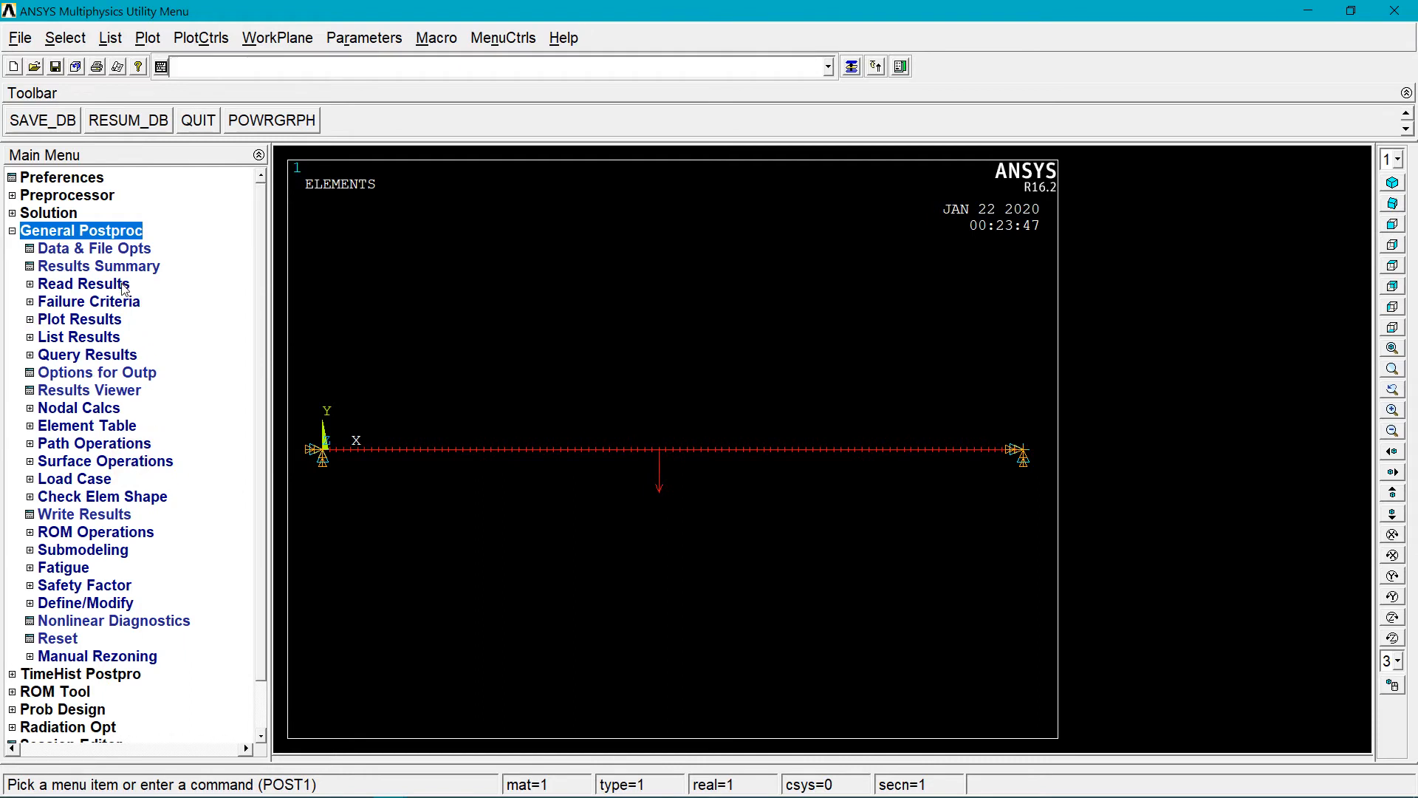
click(99, 319)
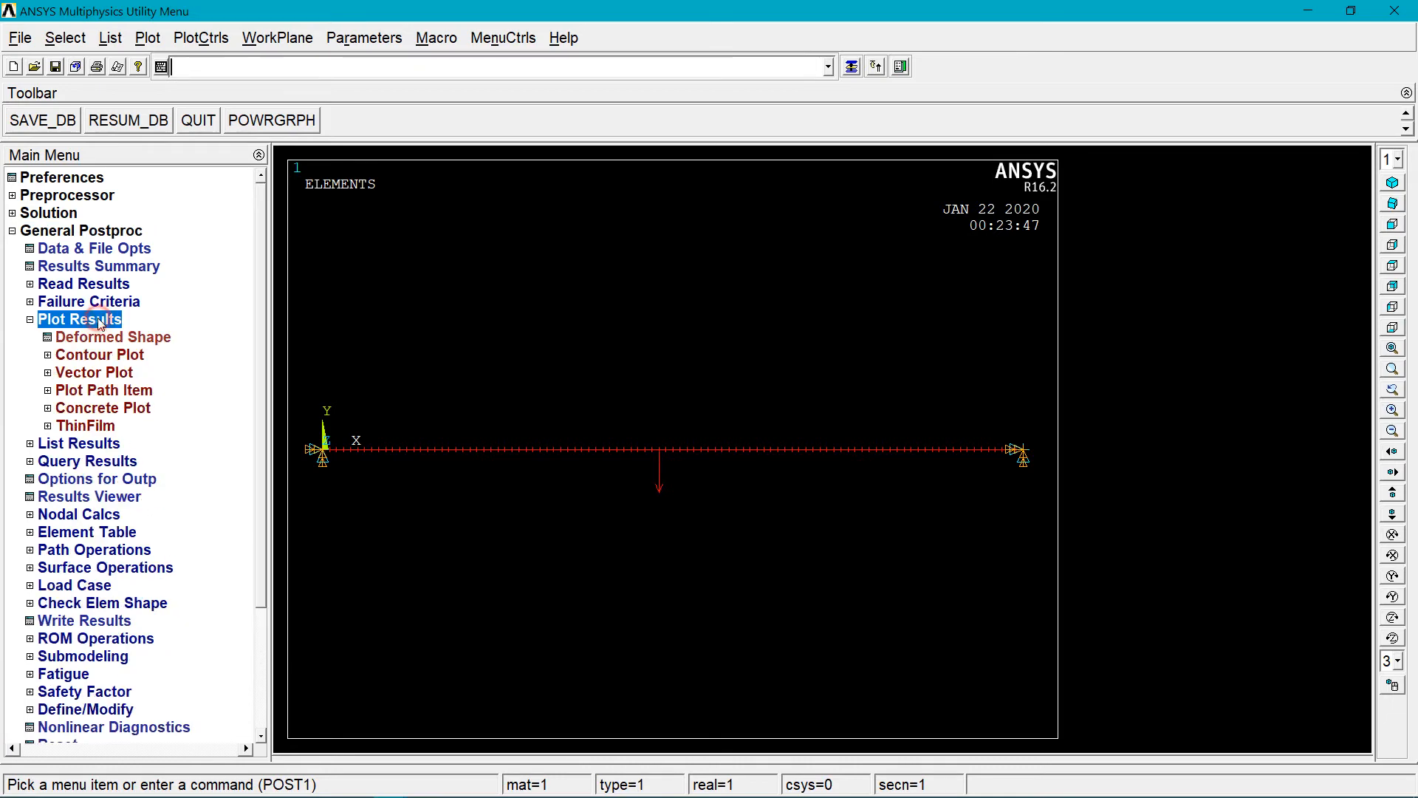
click(107, 355)
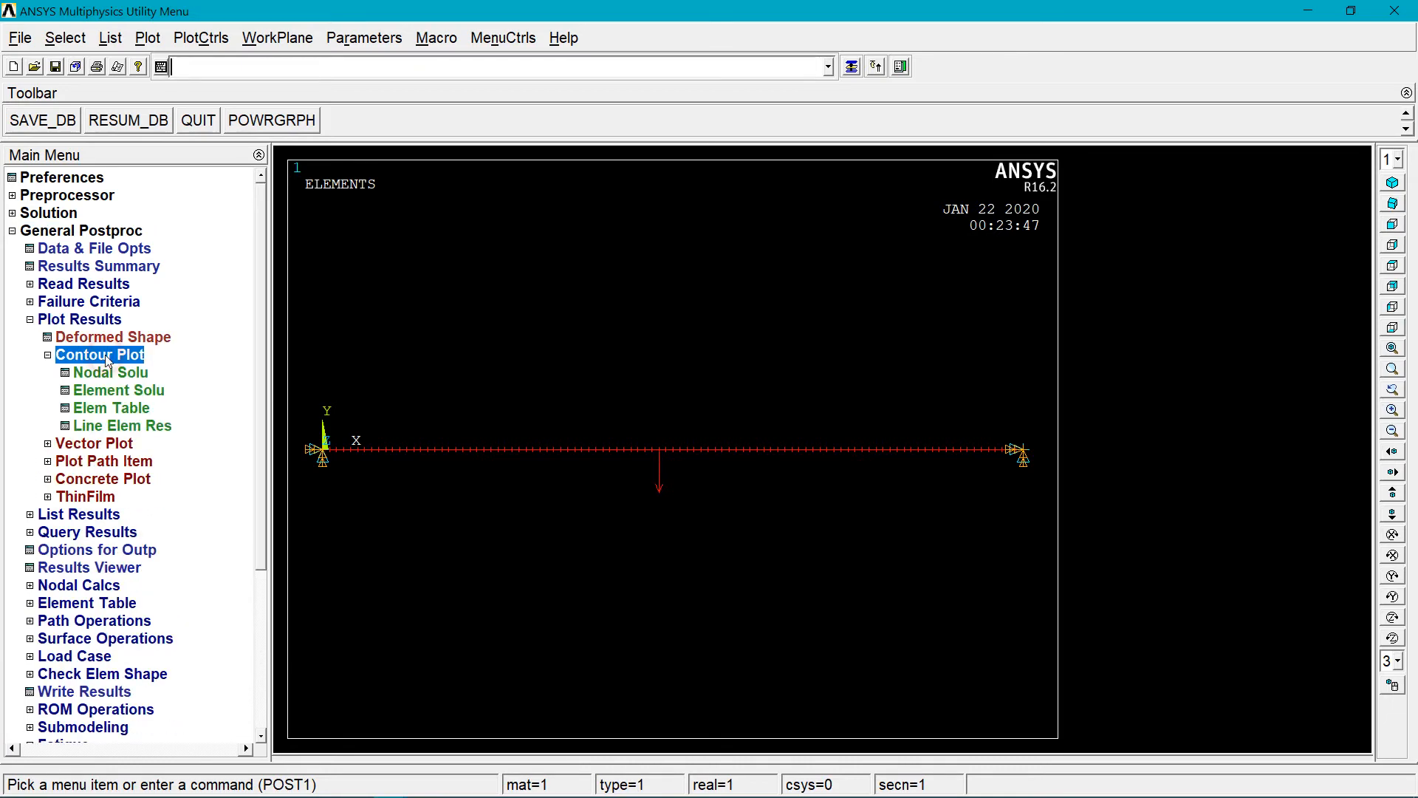
click(113, 374)
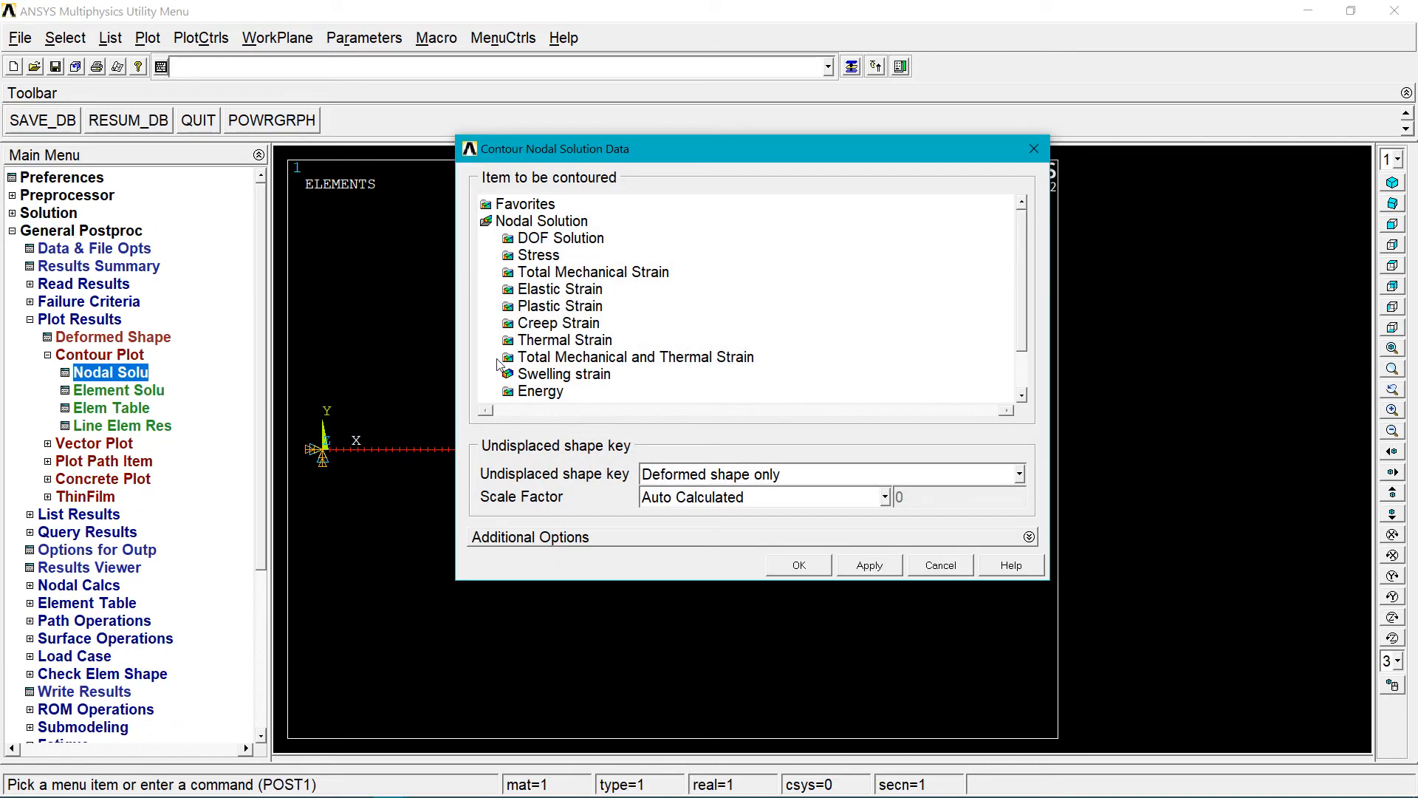
double_click(537, 244)
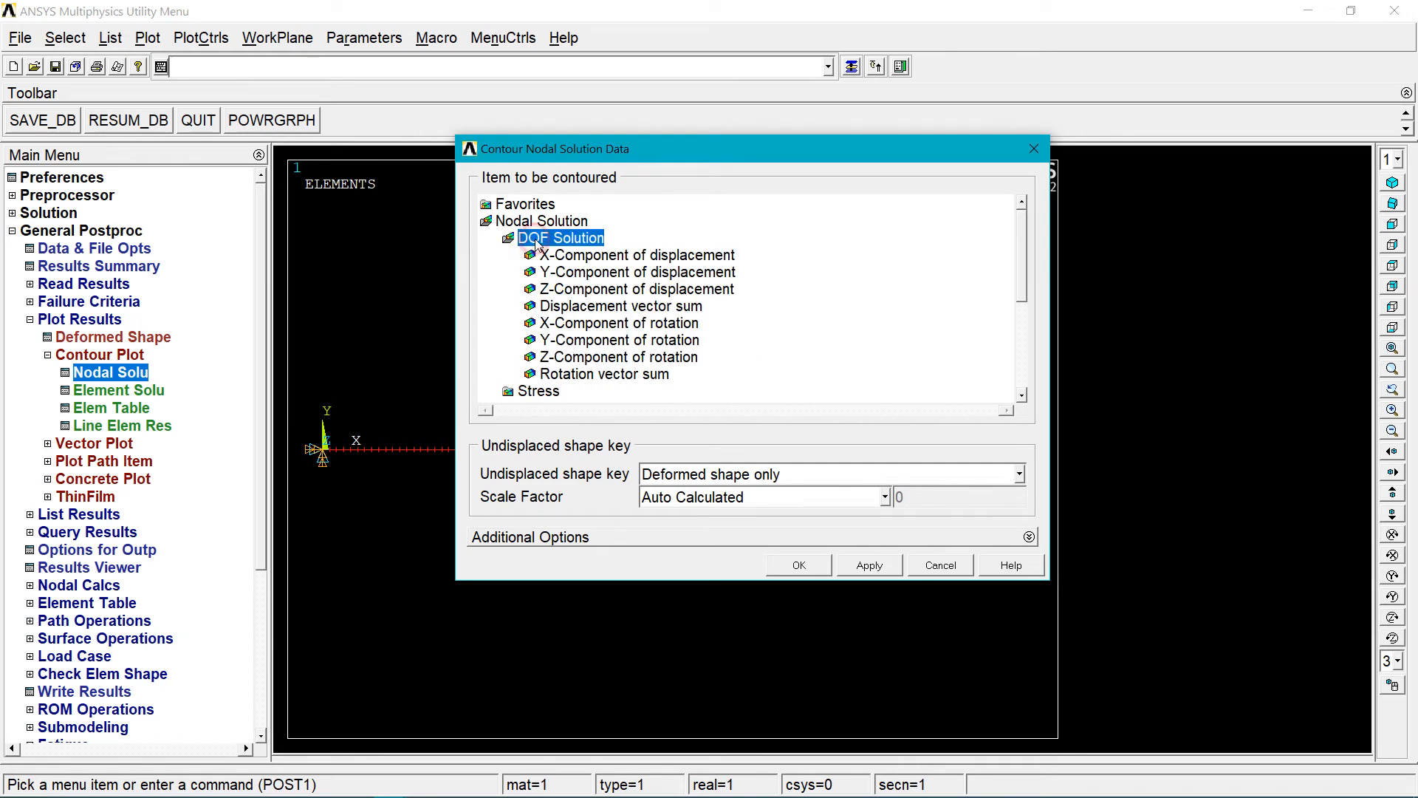
click(574, 307)
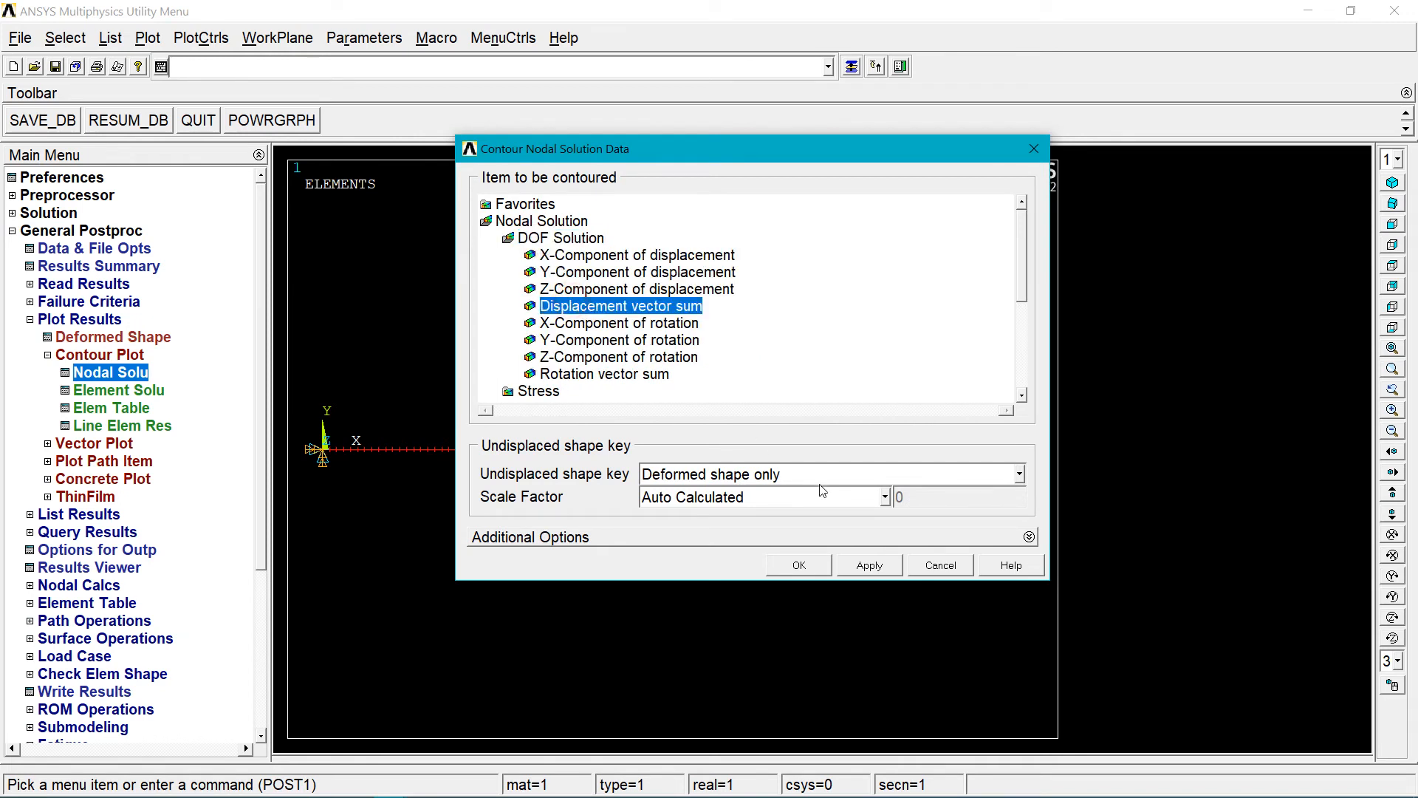
click(870, 474)
click(1018, 513)
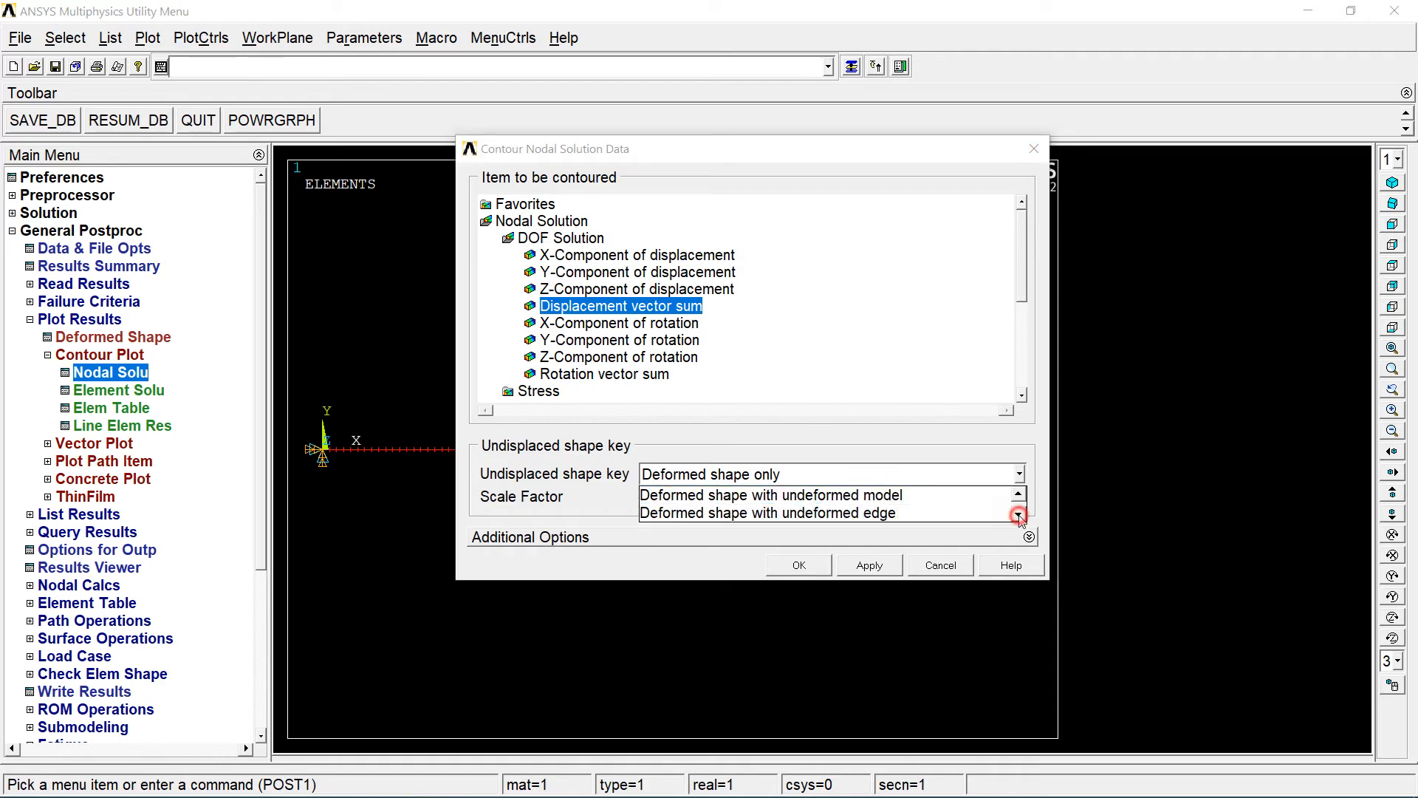
click(880, 511)
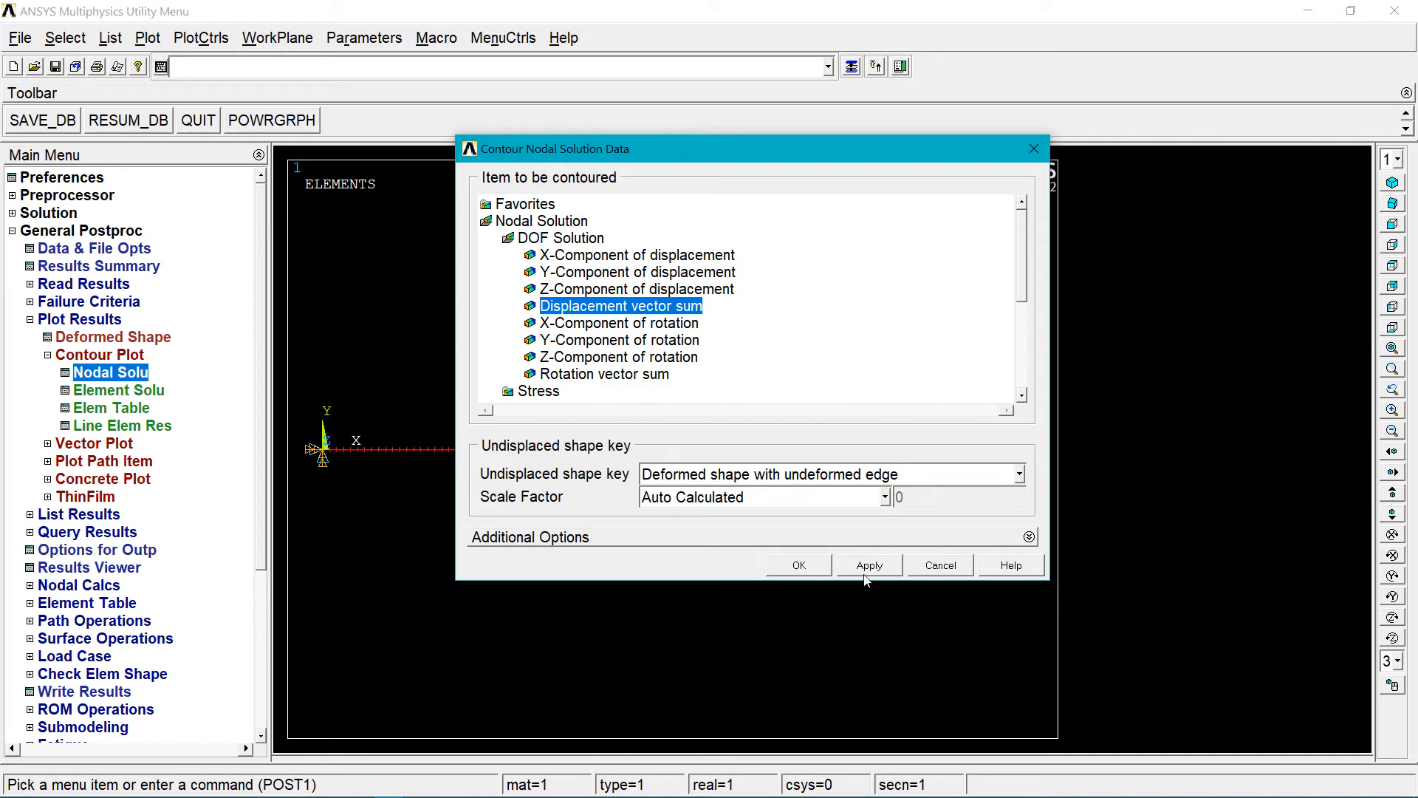
click(813, 568)
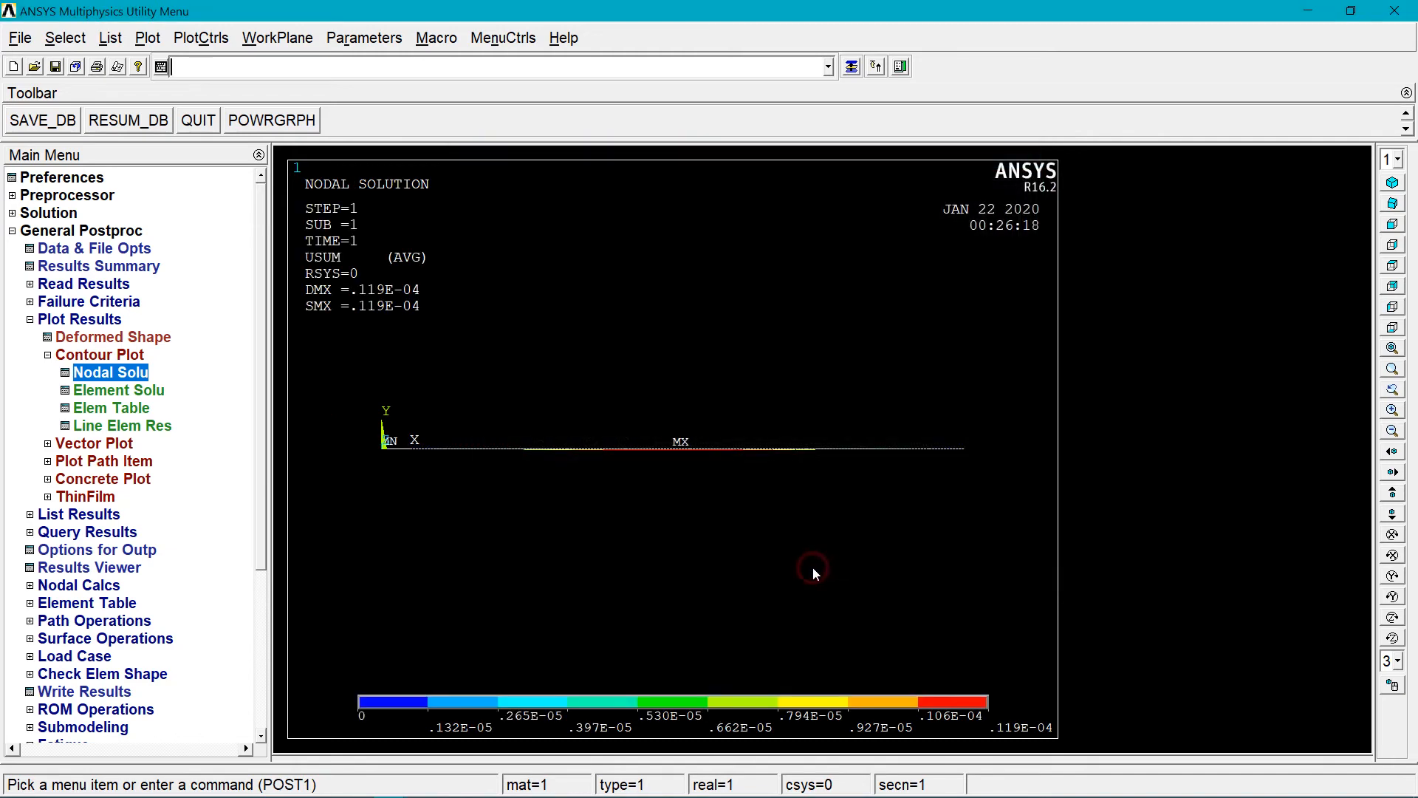
click(1393, 329)
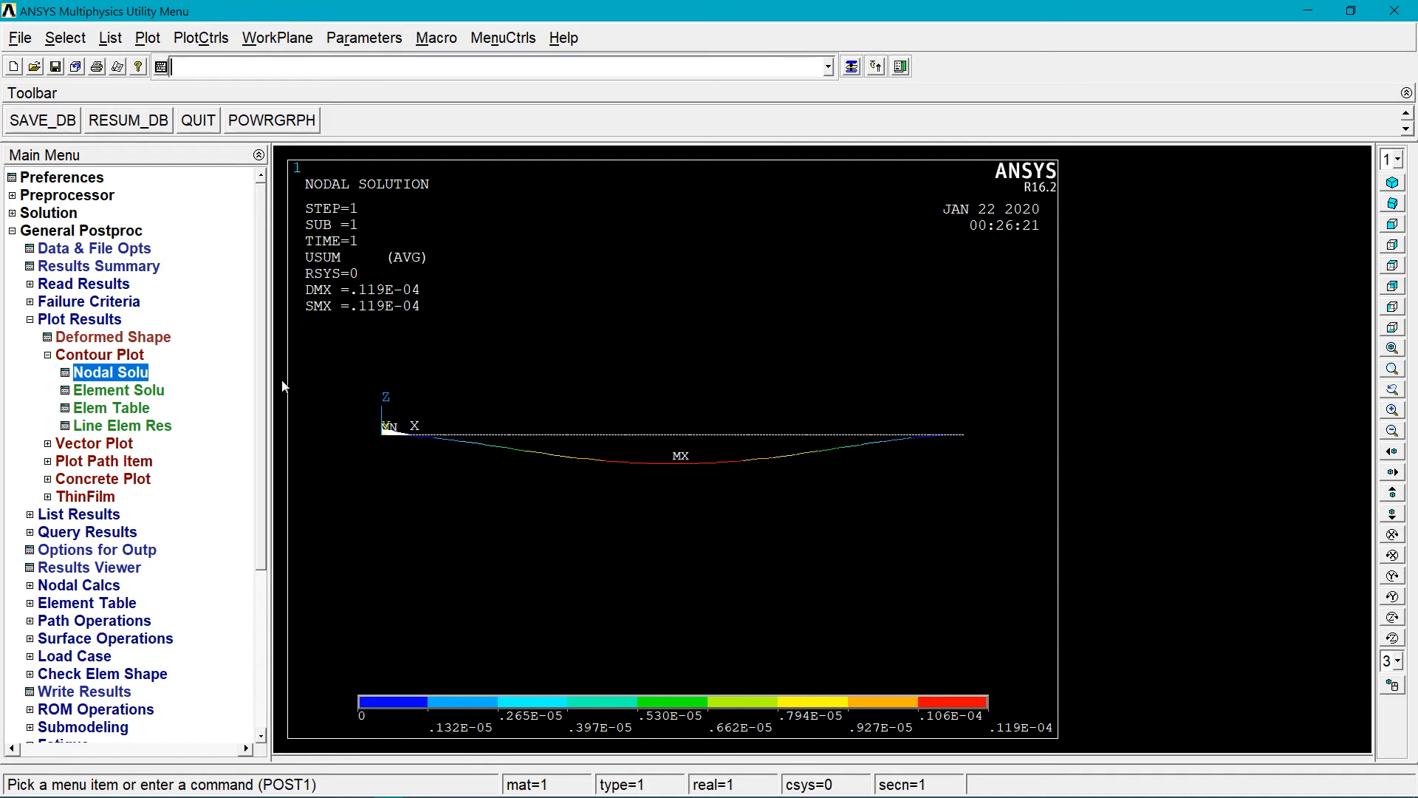
Delete all loads and options from the beam model
double_click(74, 235)
double_click(64, 215)
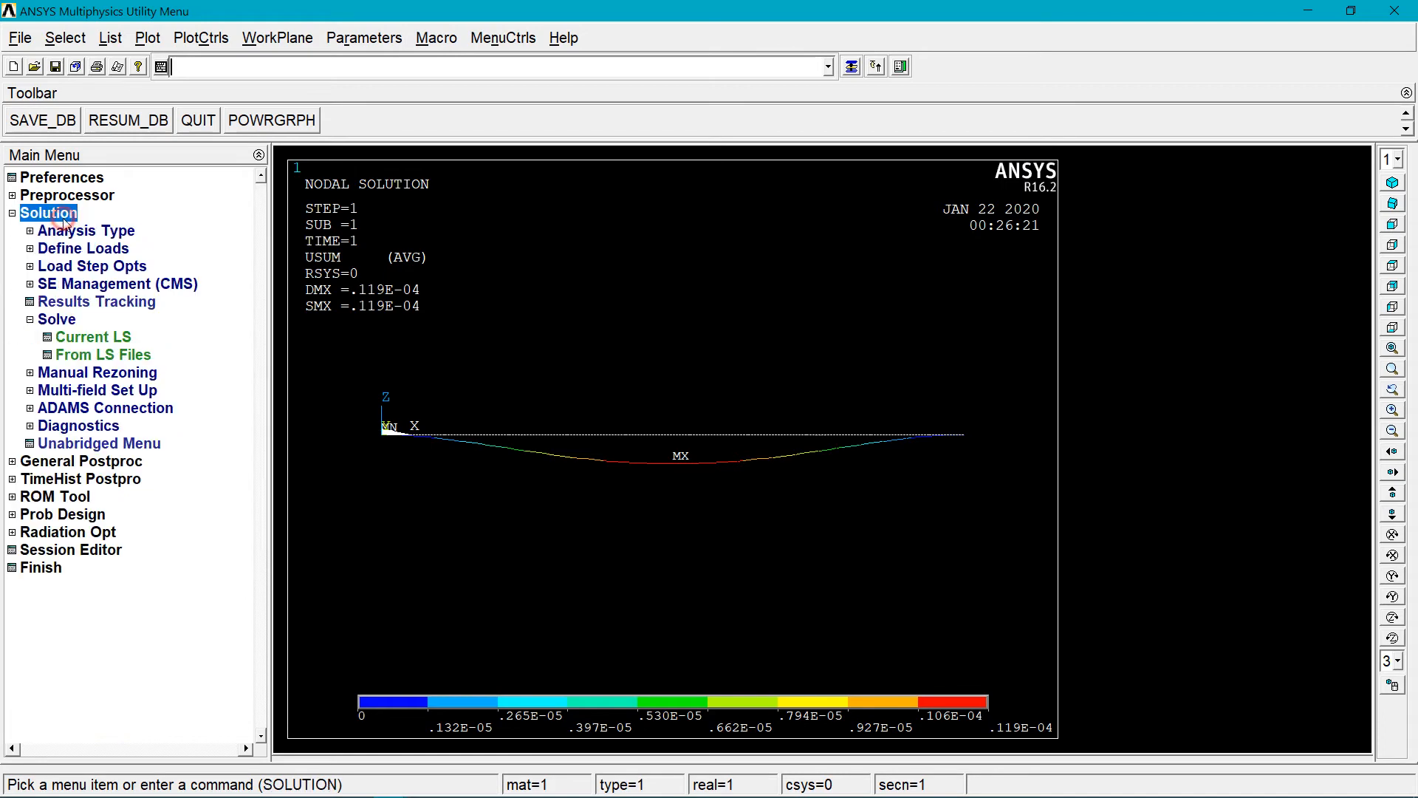
double_click(99, 254)
double_click(87, 267)
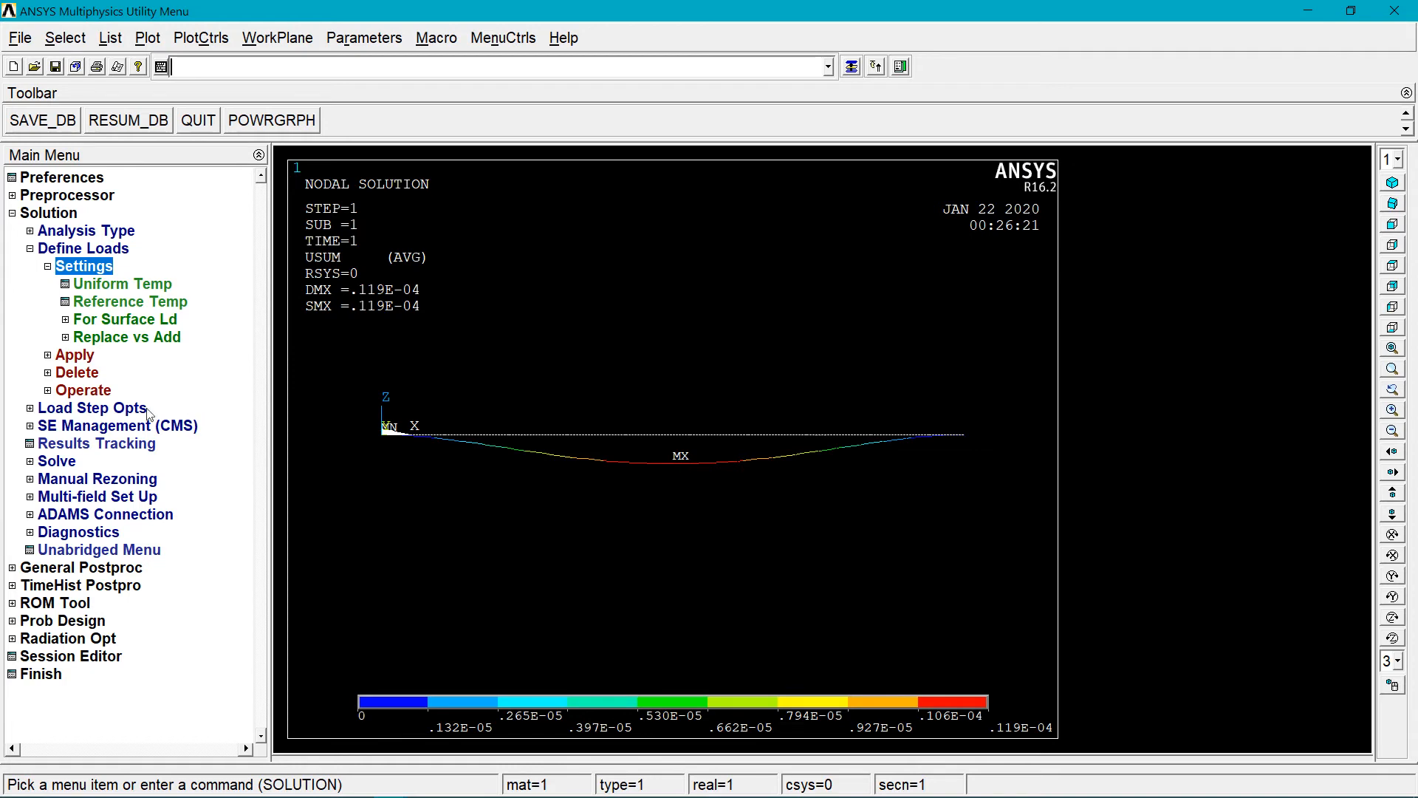
double_click(87, 373)
double_click(118, 319)
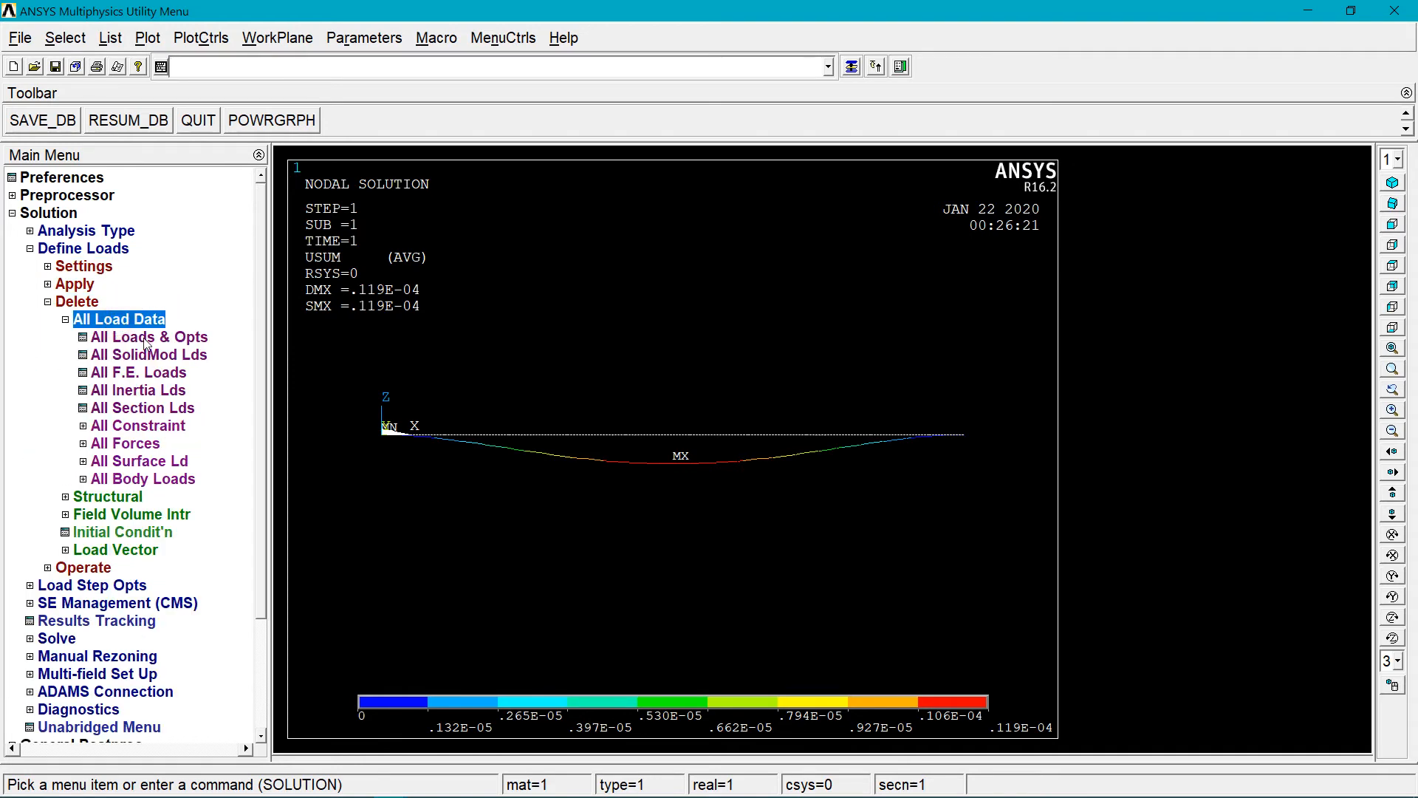
click(146, 338)
click(556, 430)
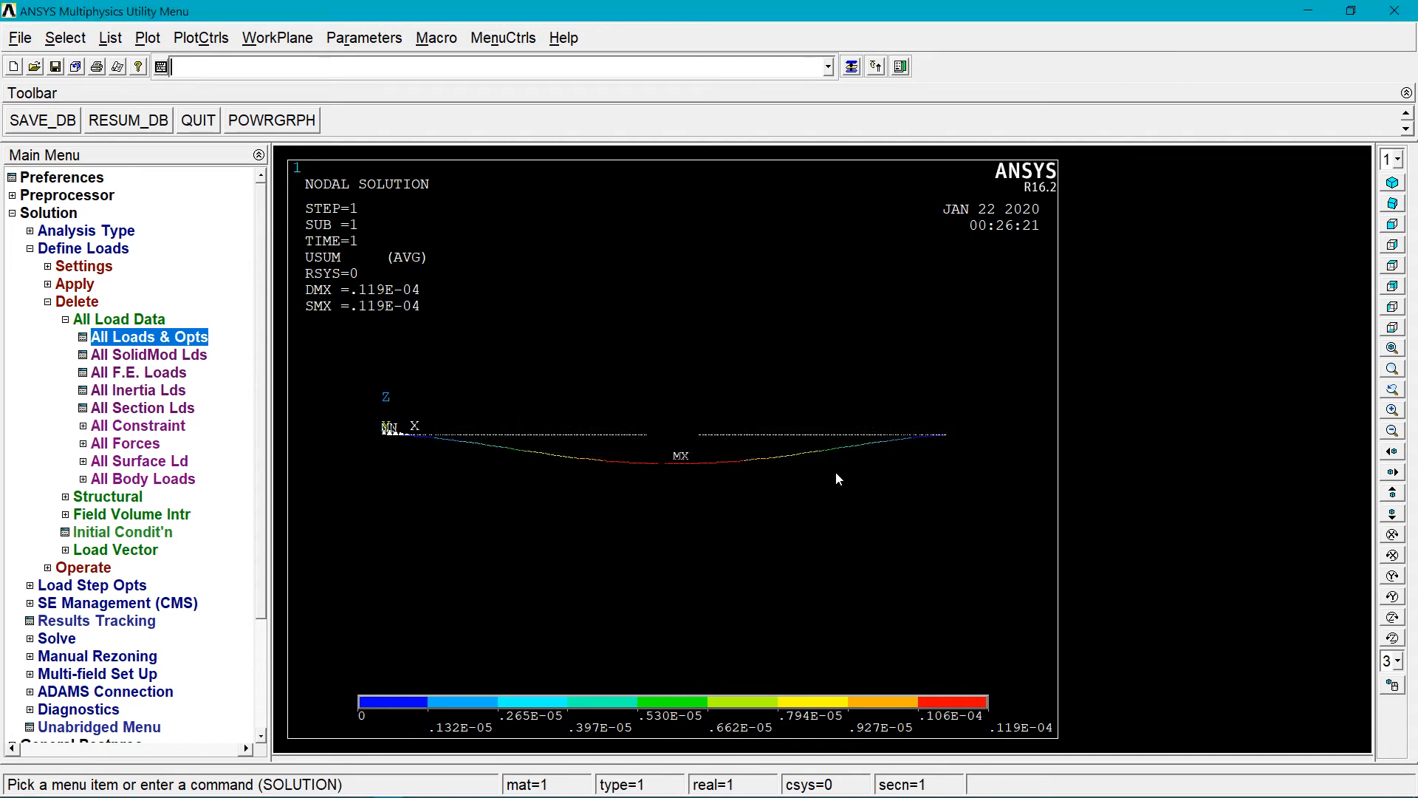
click(1391, 330)
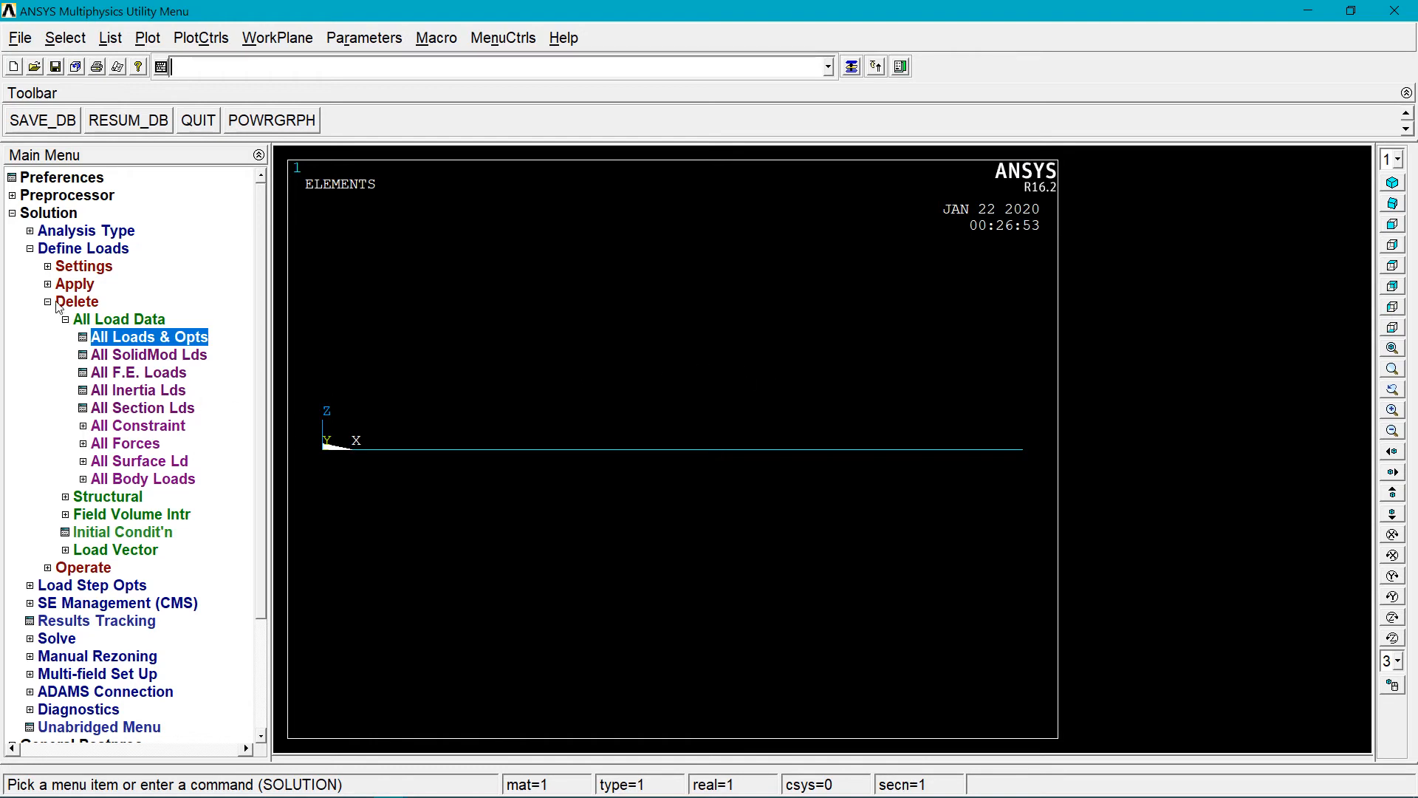
Constrain the keypoint at the beam's origin end in All DOF only, with a displacement value of 0
click(81, 251)
click(82, 251)
click(74, 283)
click(118, 321)
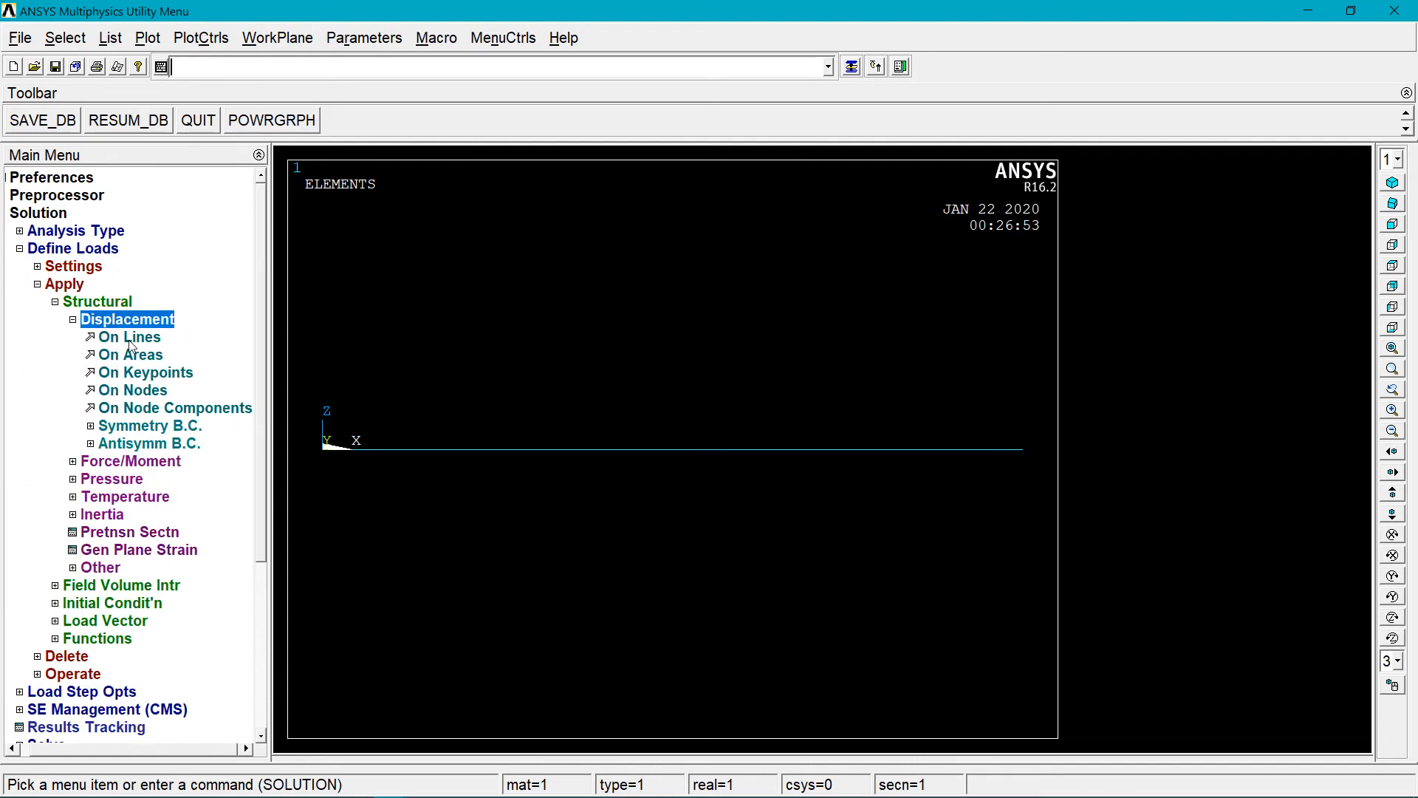
click(146, 372)
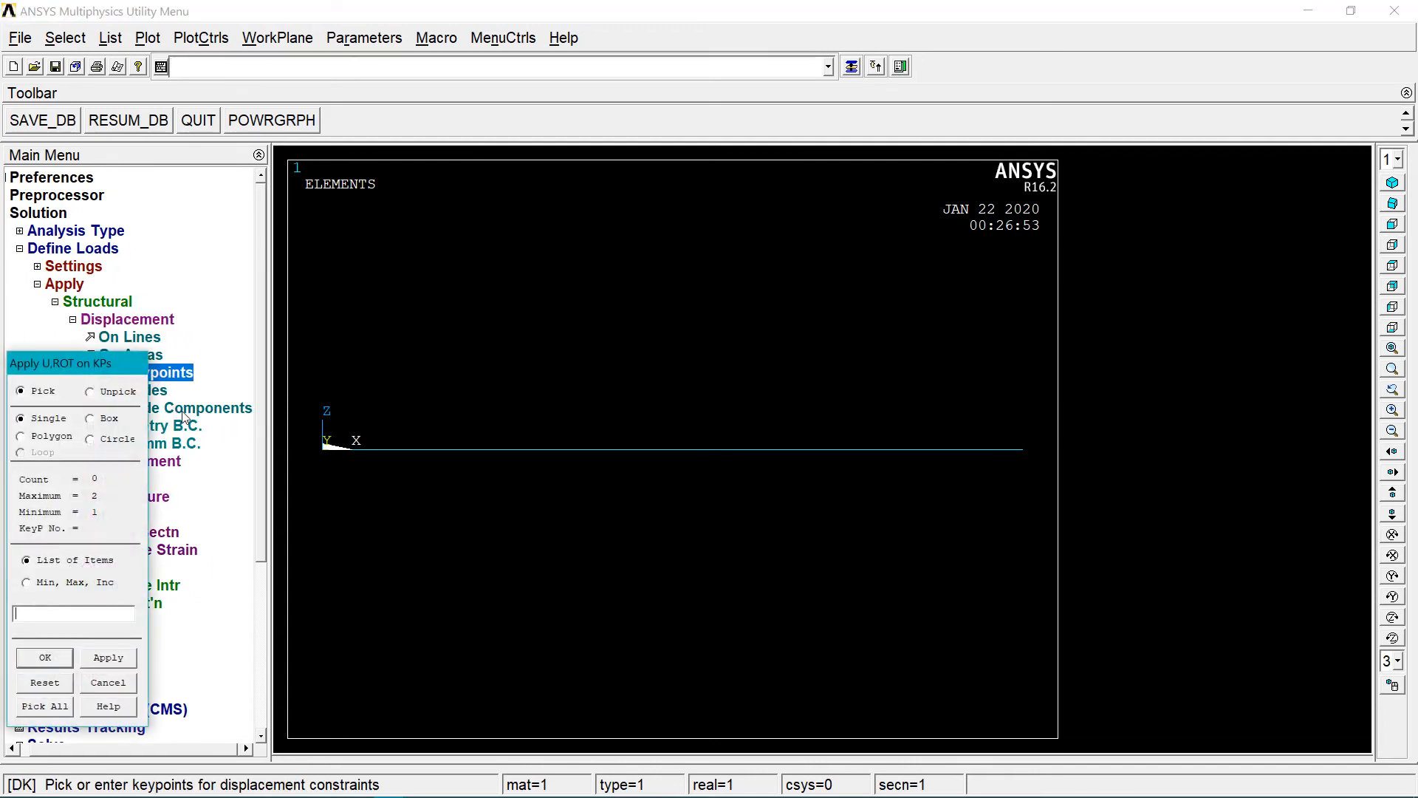
click(324, 451)
click(45, 657)
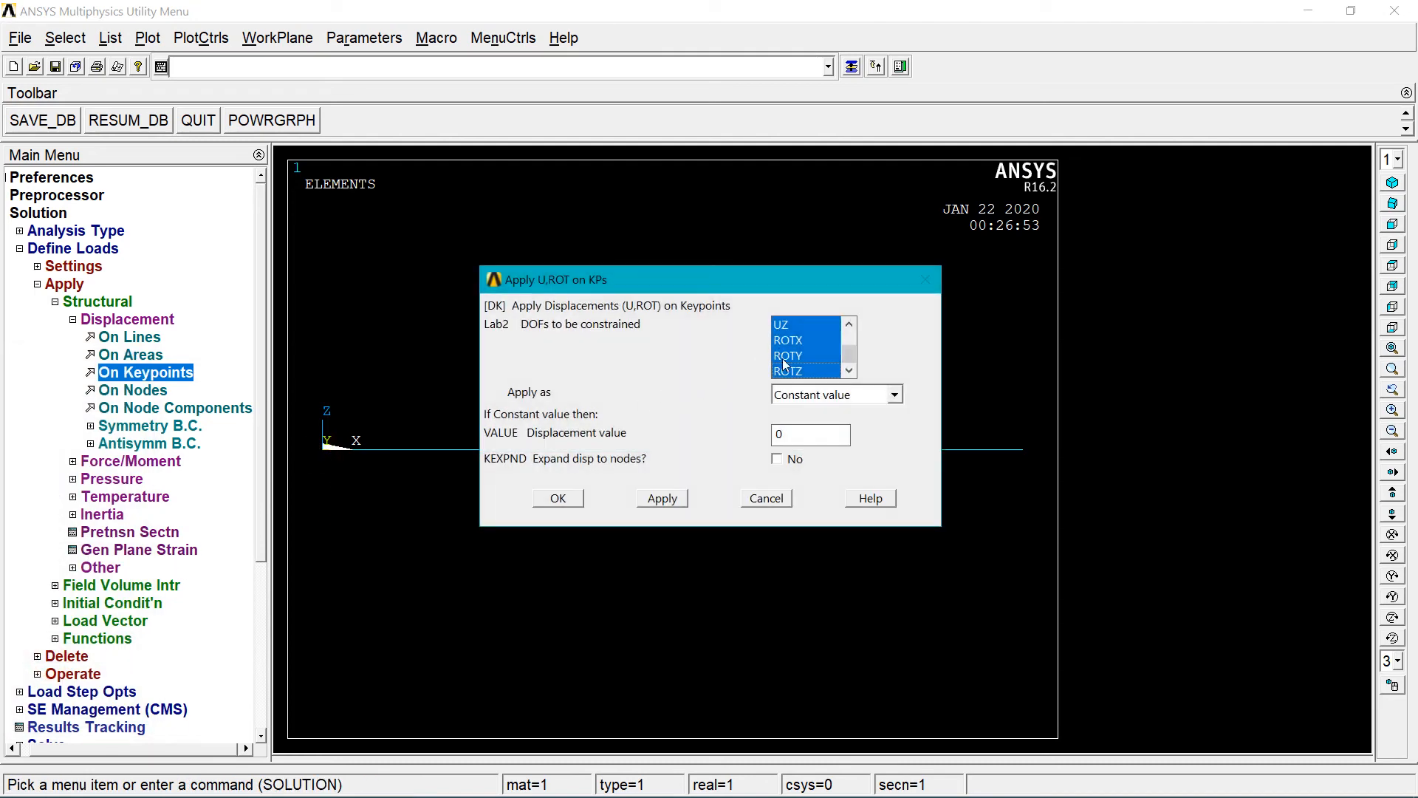
click(807, 373)
click(806, 356)
click(804, 340)
click(806, 323)
click(848, 335)
click(798, 327)
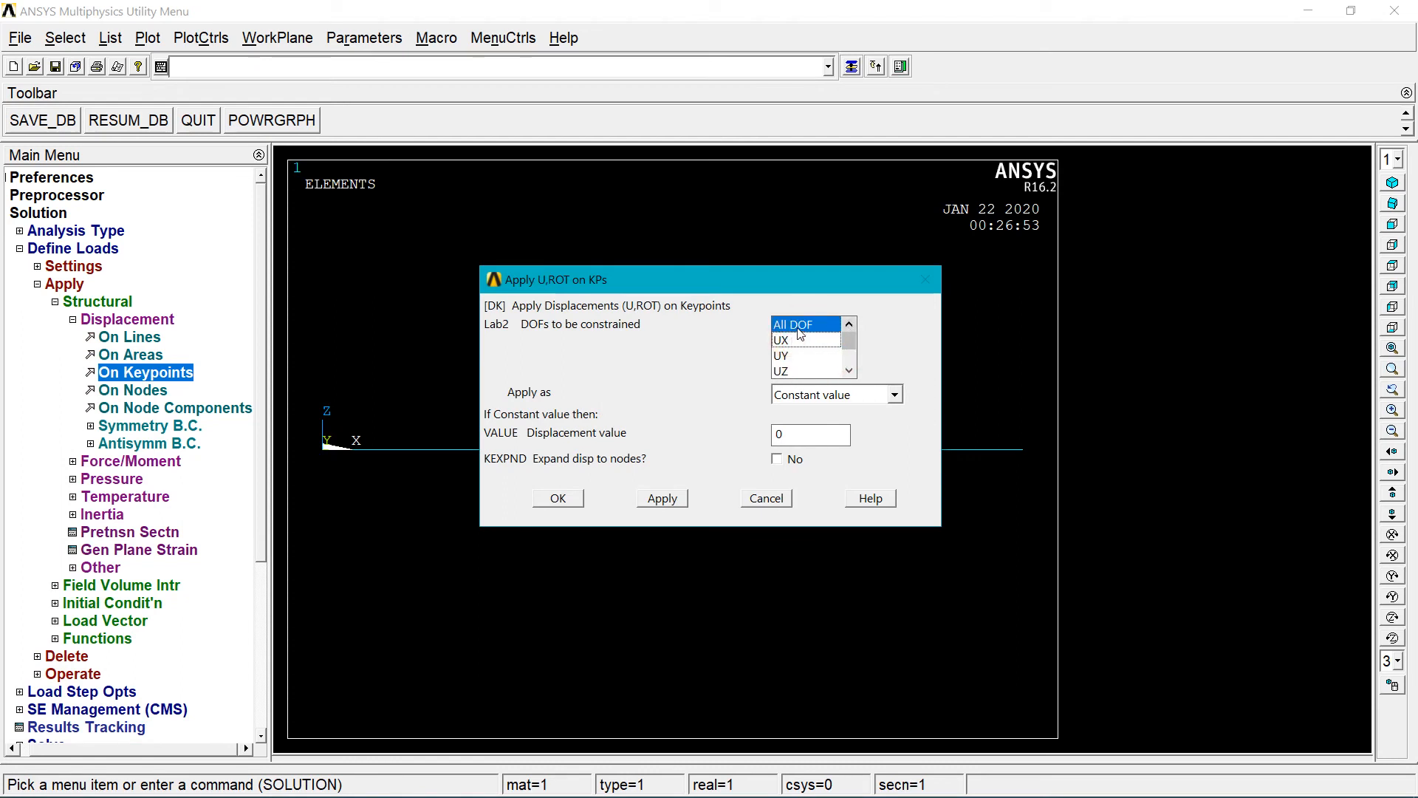
click(558, 498)
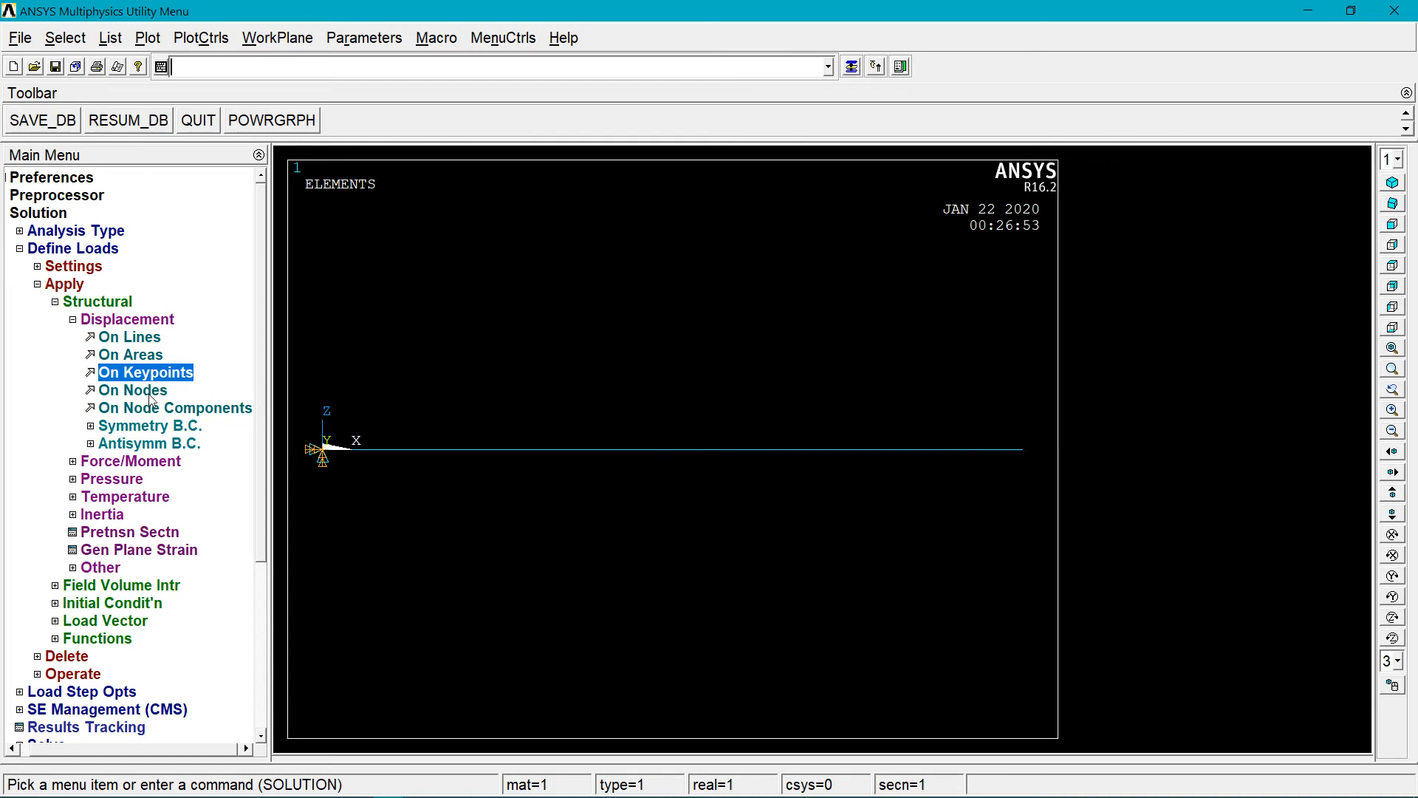
Apply a constant FY force of -15 on the node at the beam's free end
click(144, 463)
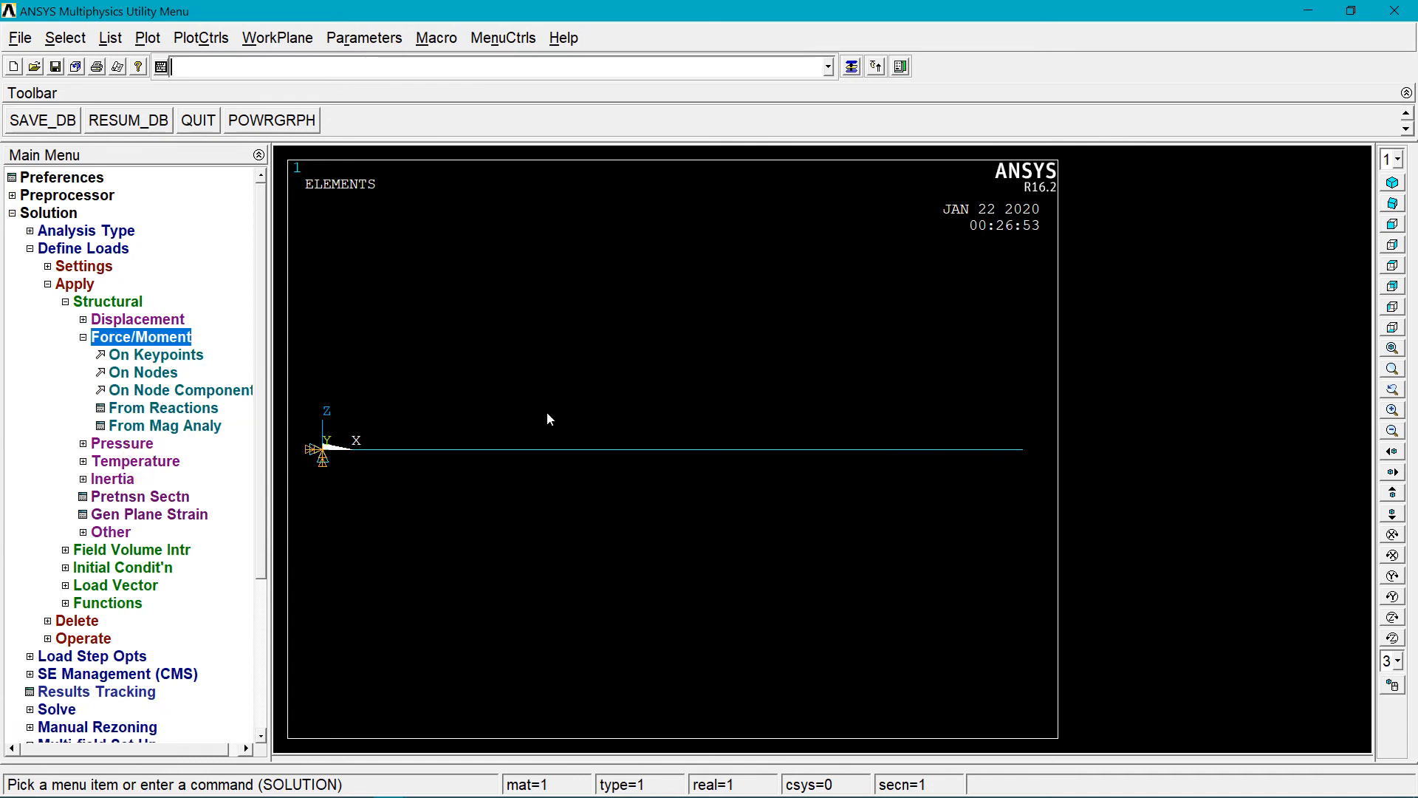
click(157, 374)
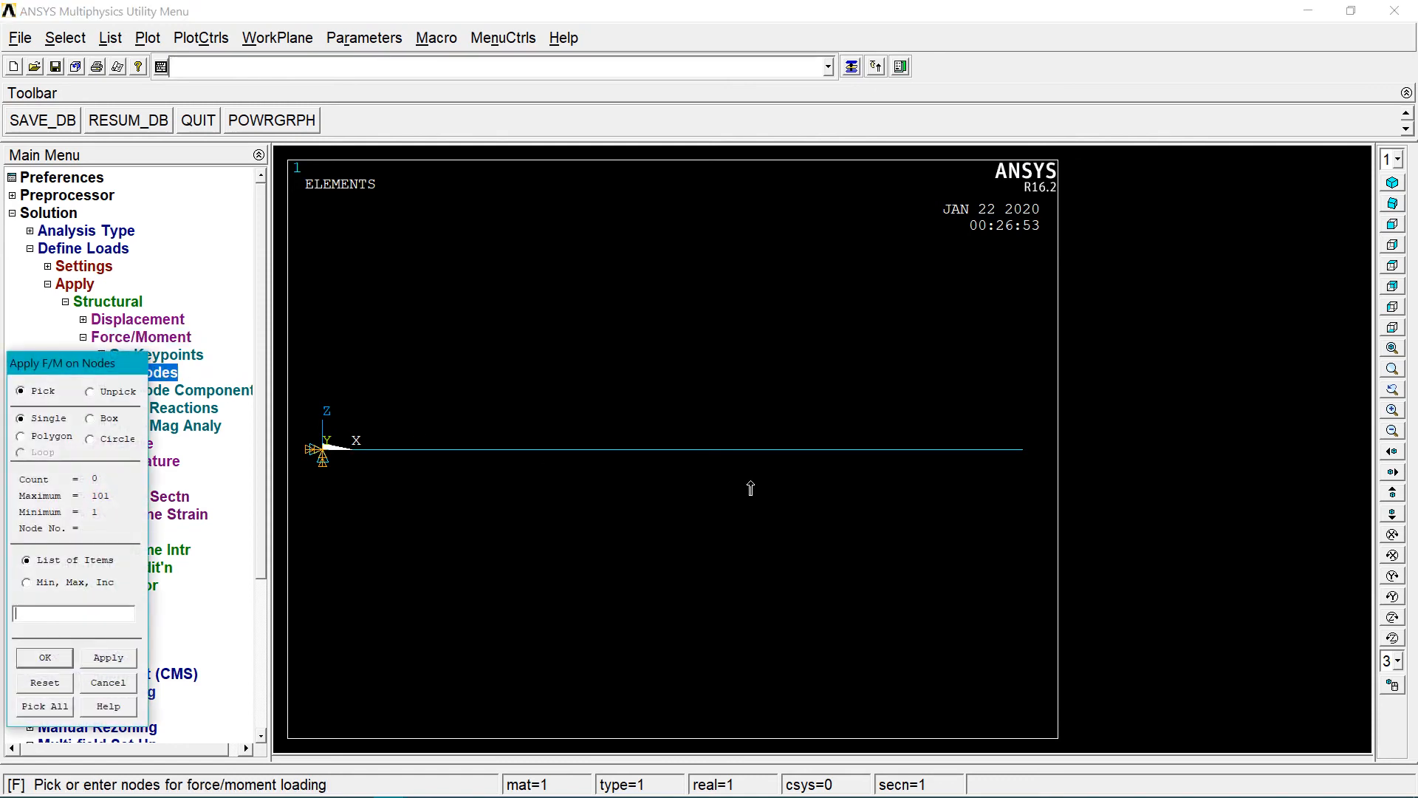
click(1022, 450)
click(46, 656)
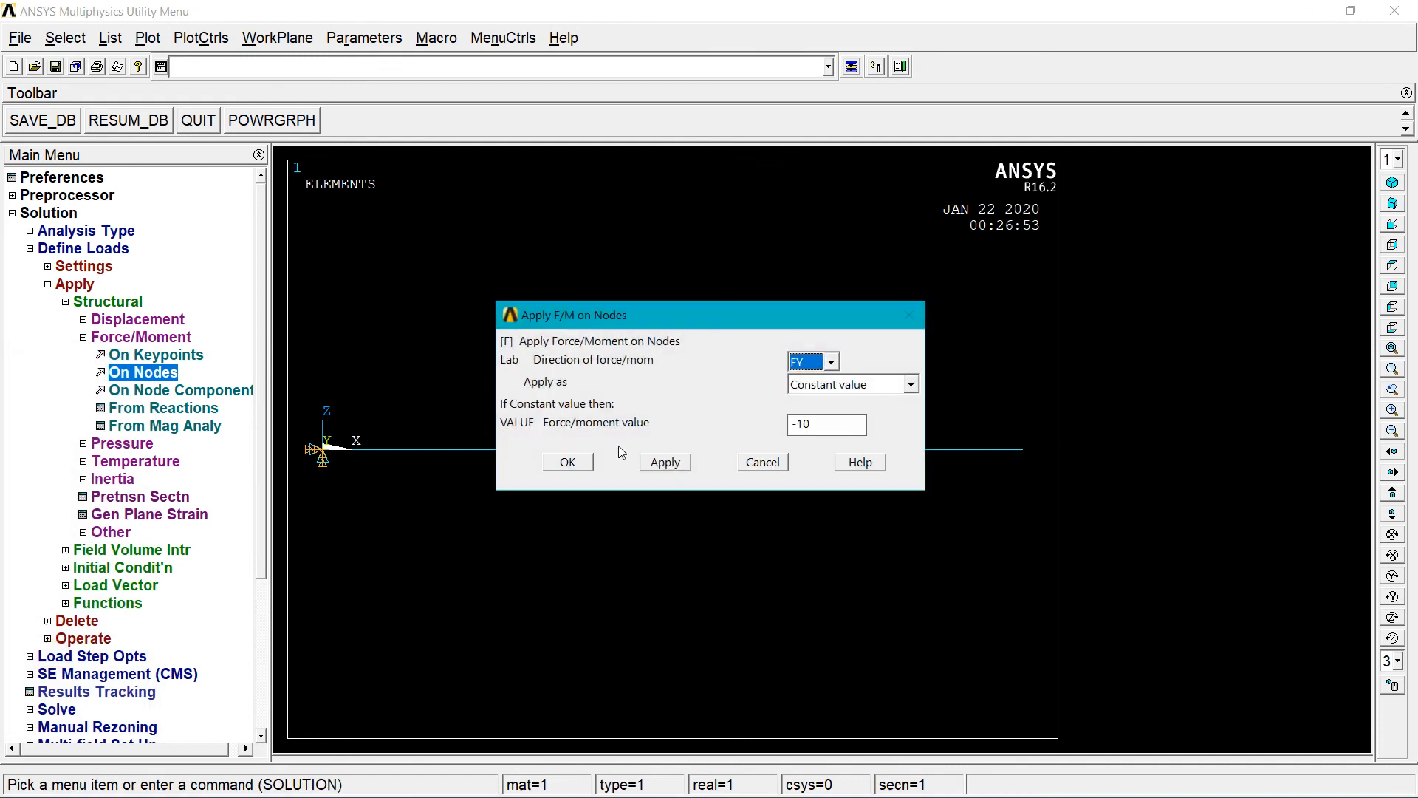
click(837, 427)
click(584, 461)
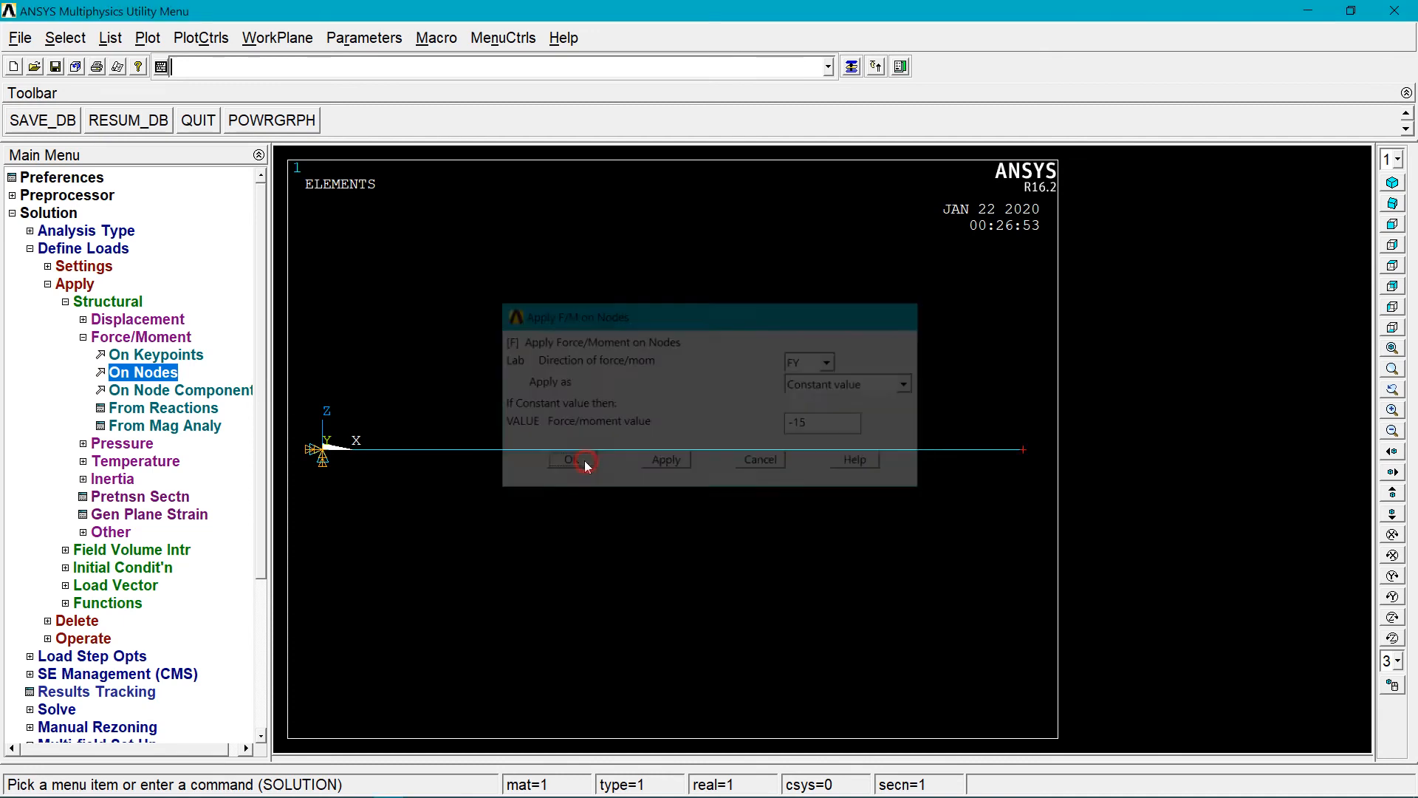
Solve the current load step for the cantilever loading, and close the completion note and status window
drag(262, 431, 253, 594)
click(59, 496)
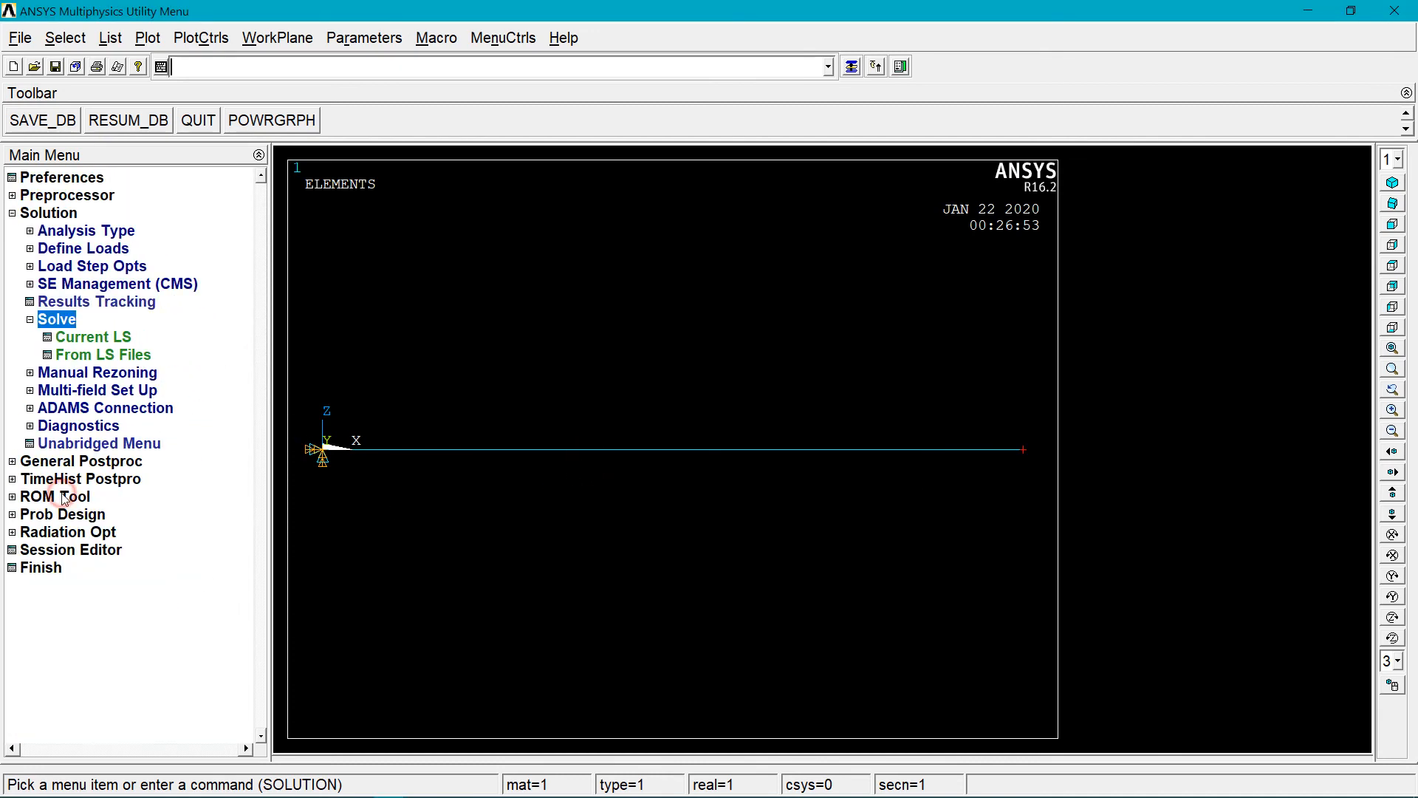
click(103, 339)
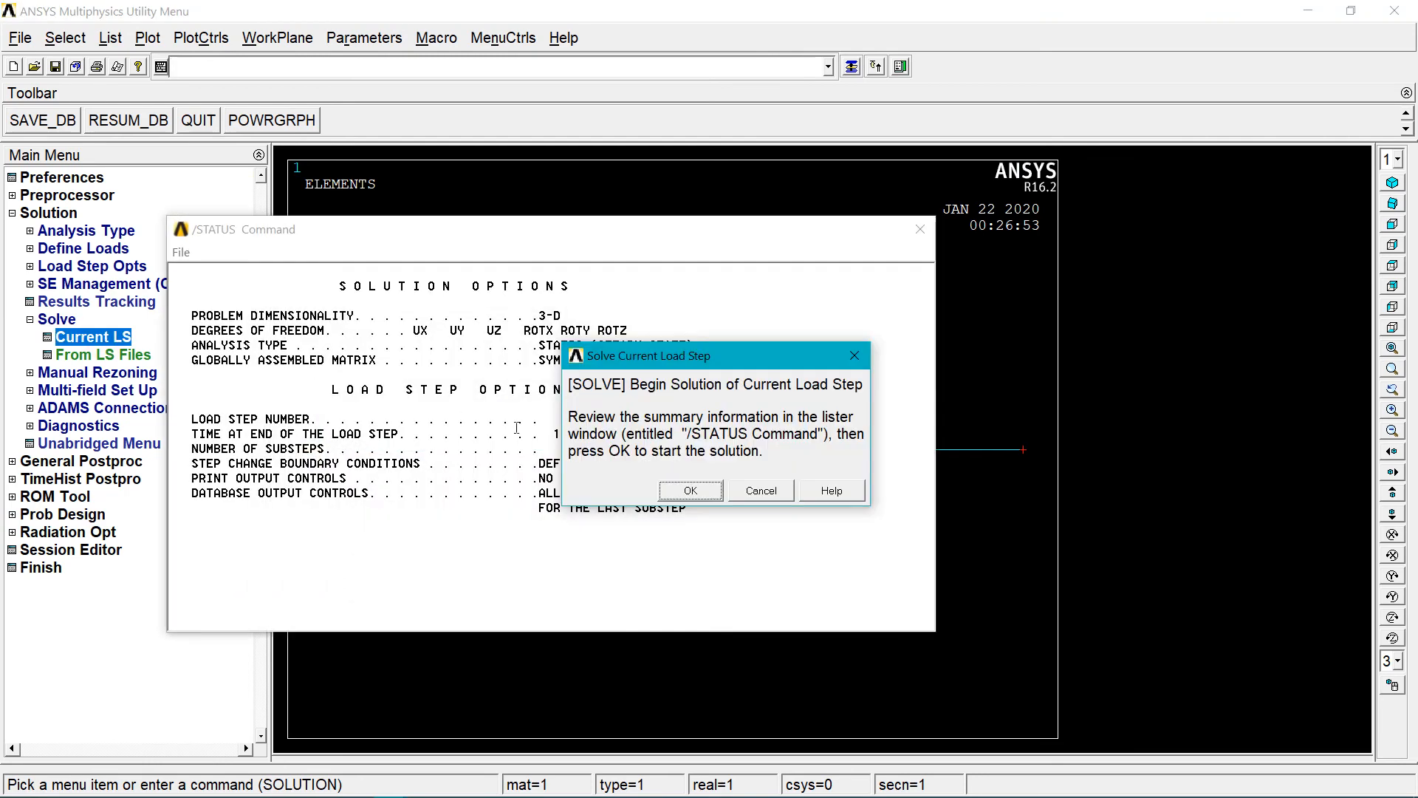
click(678, 485)
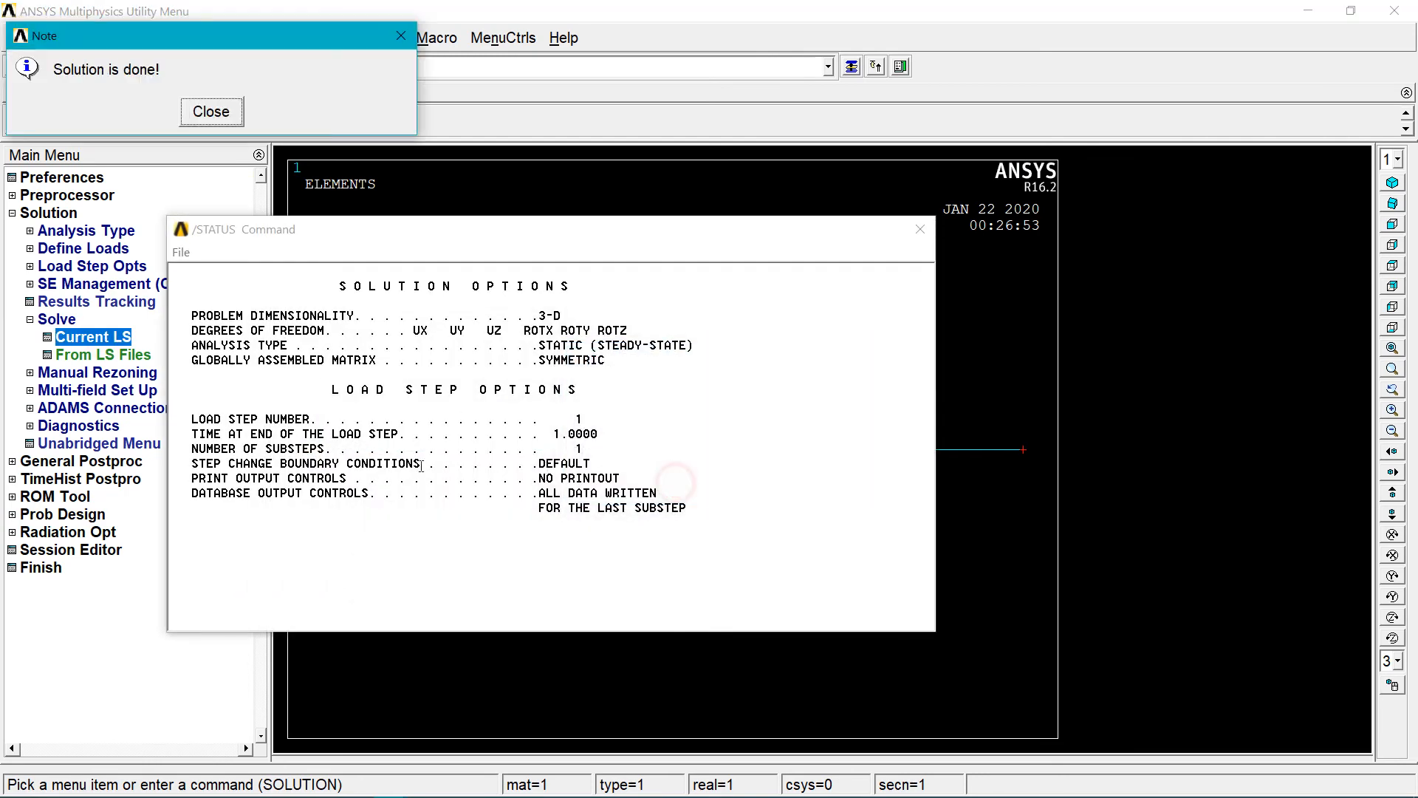
click(208, 112)
click(919, 229)
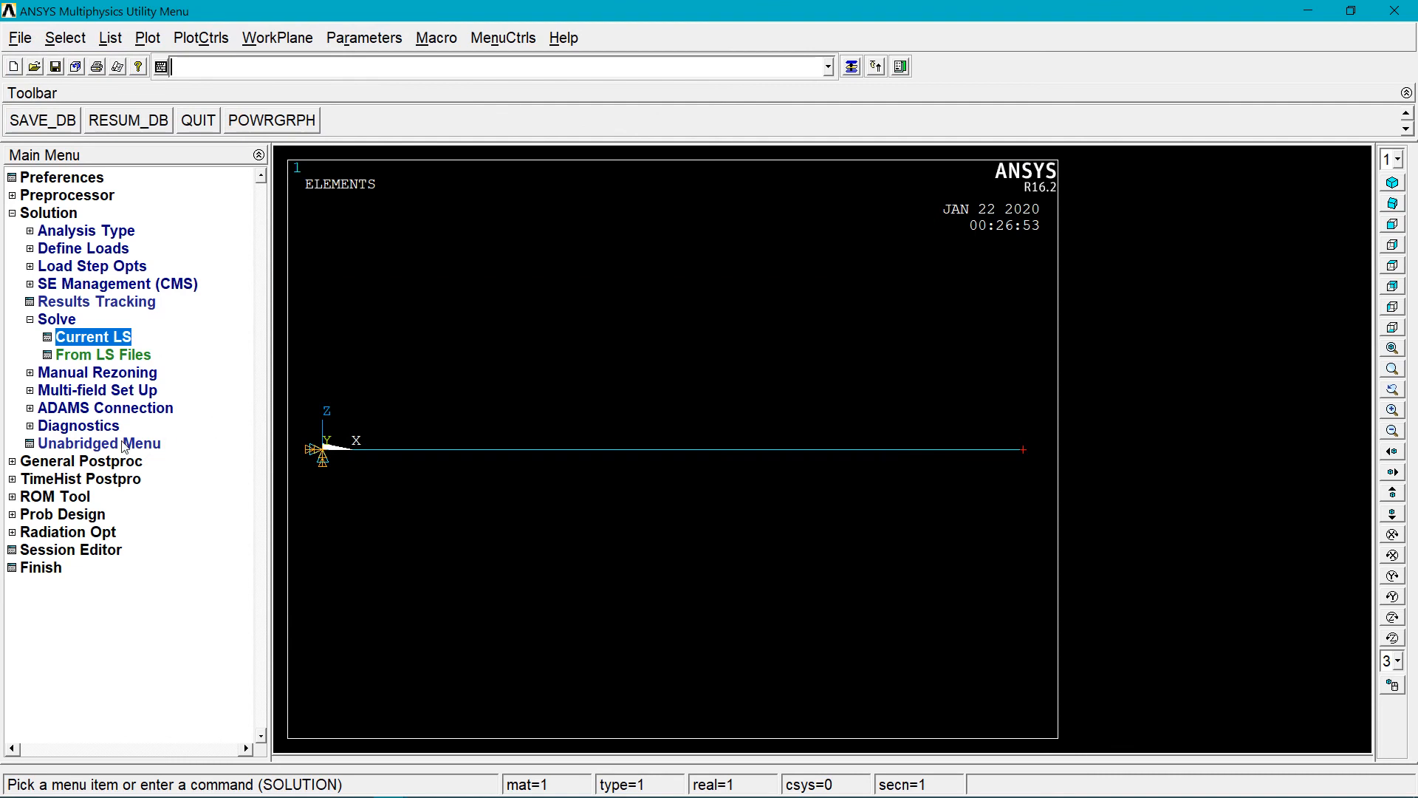
Plot the cantilever's displacement vector sum contour with undeformed edge and view its bending from the back
click(71, 461)
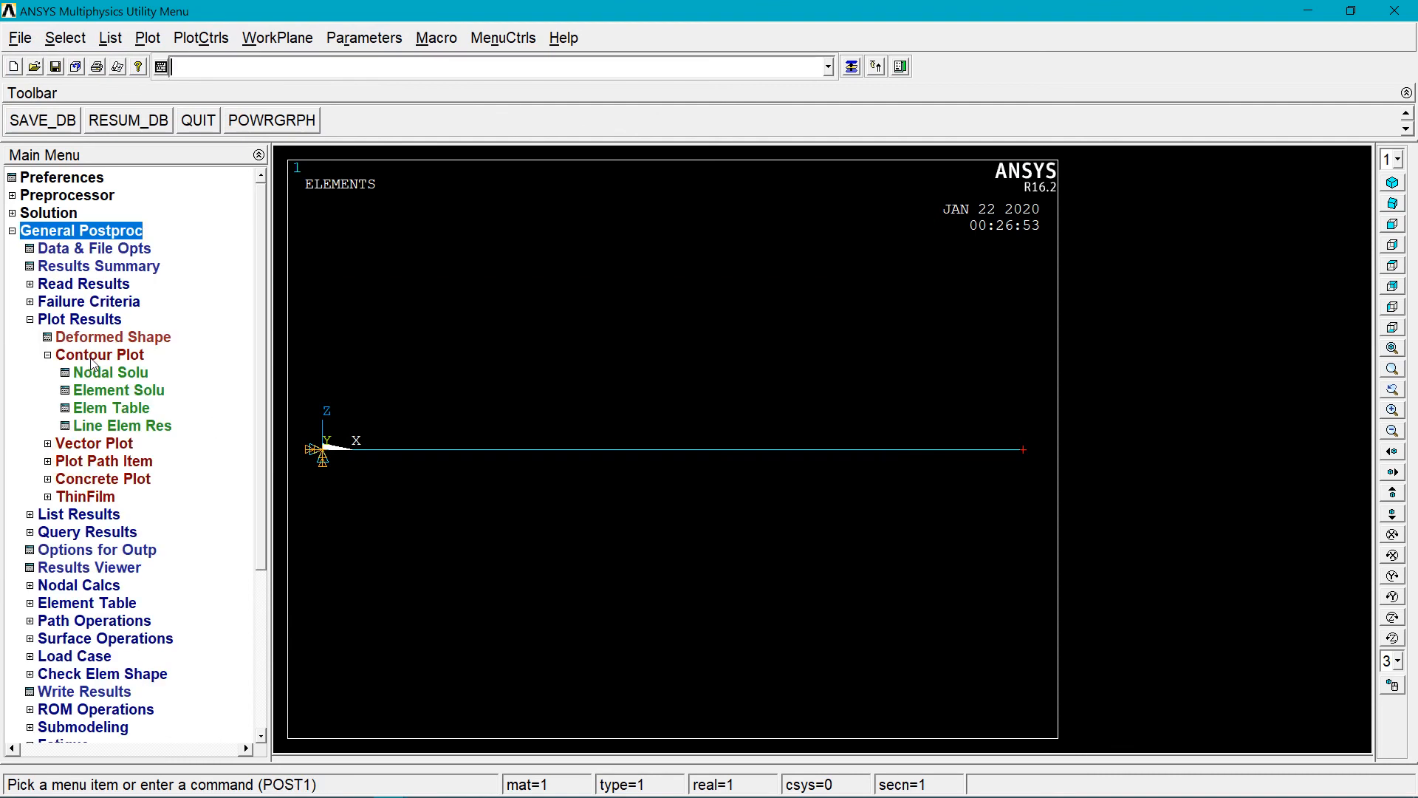
click(108, 374)
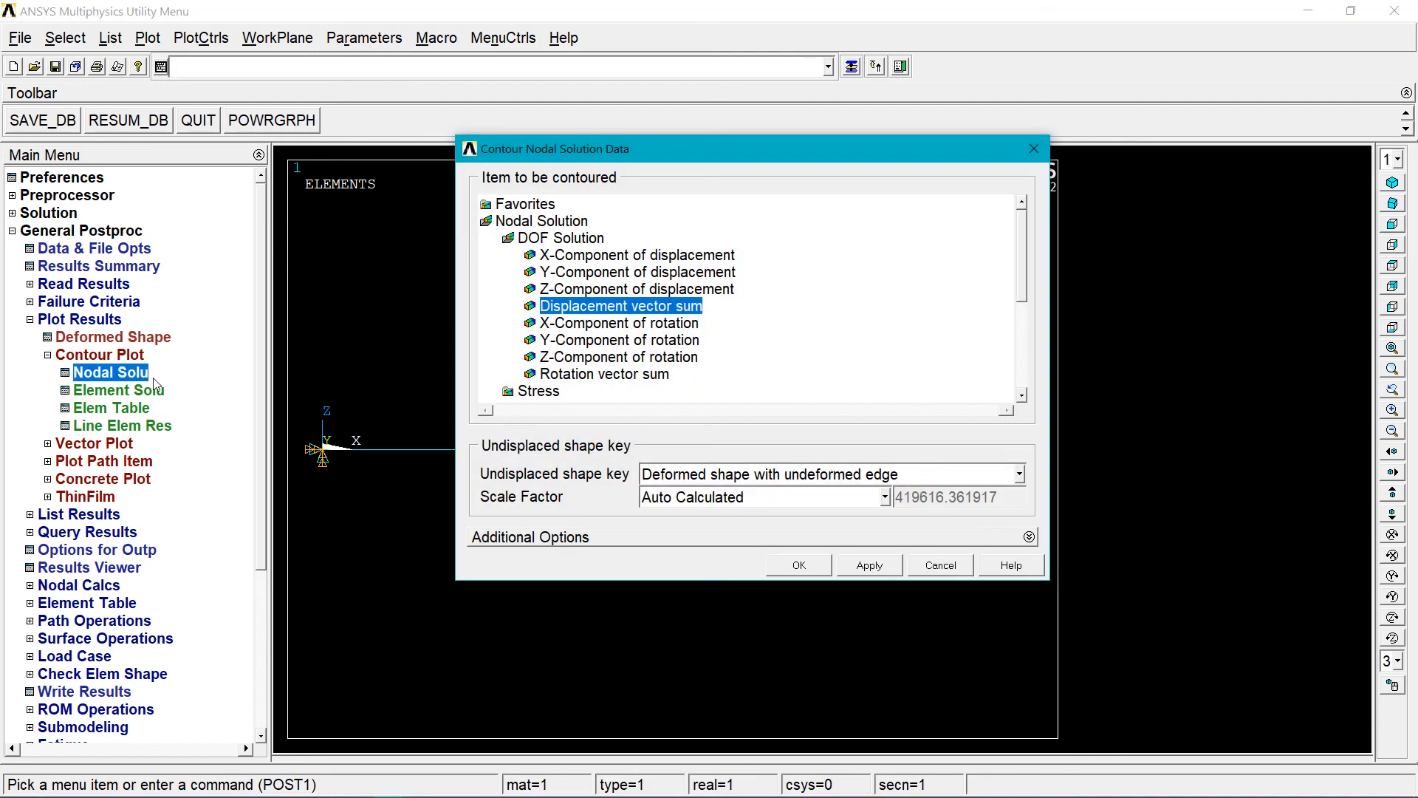
click(816, 565)
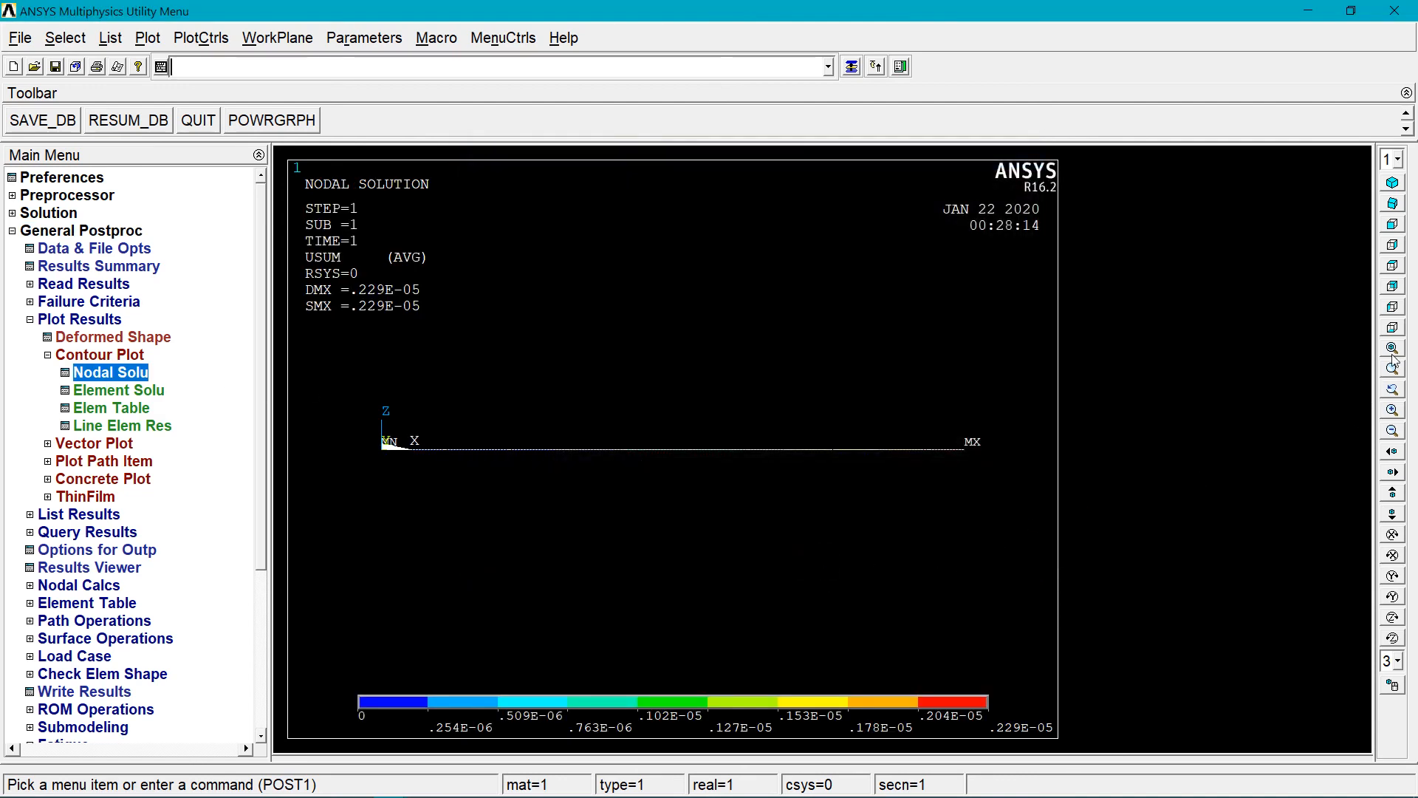
click(1394, 329)
click(1393, 307)
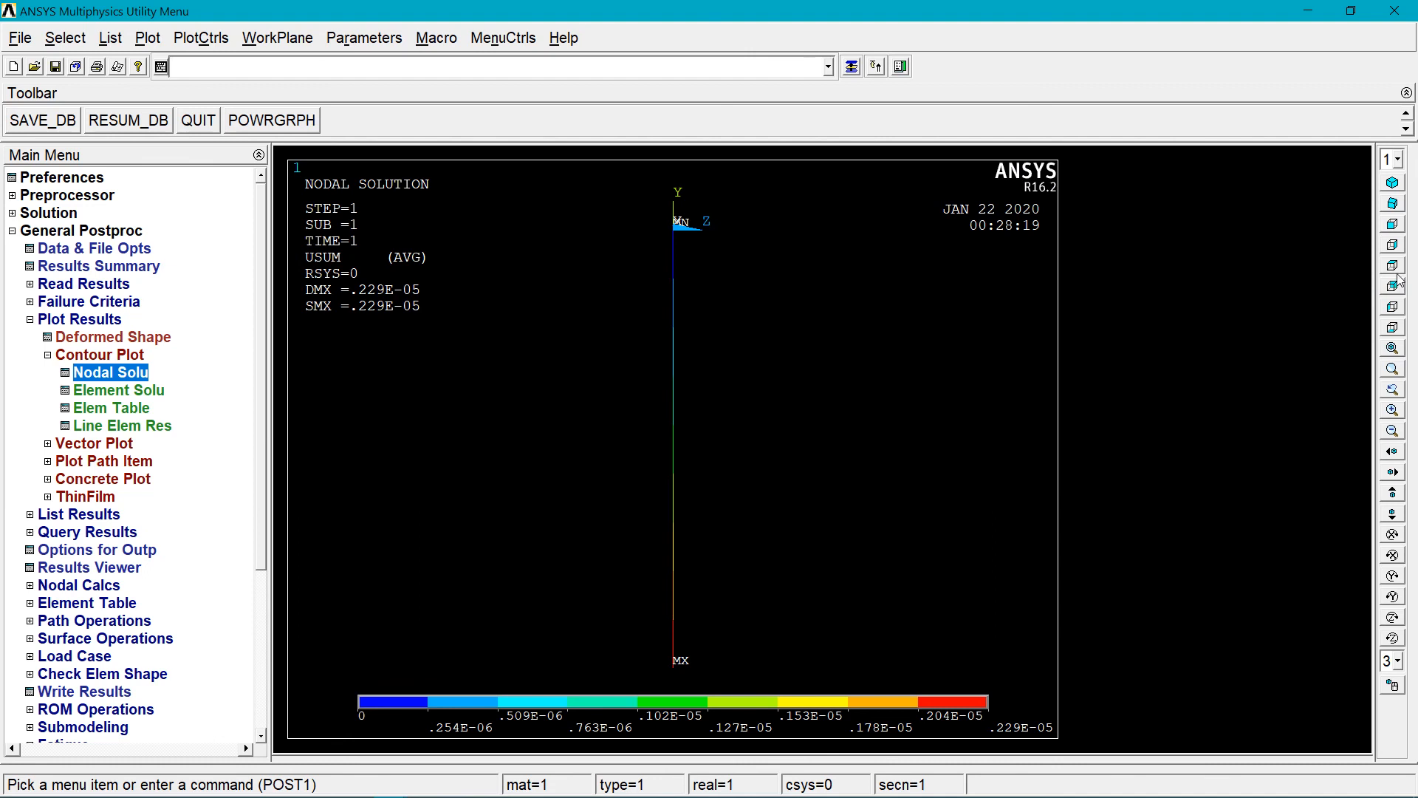
click(1395, 271)
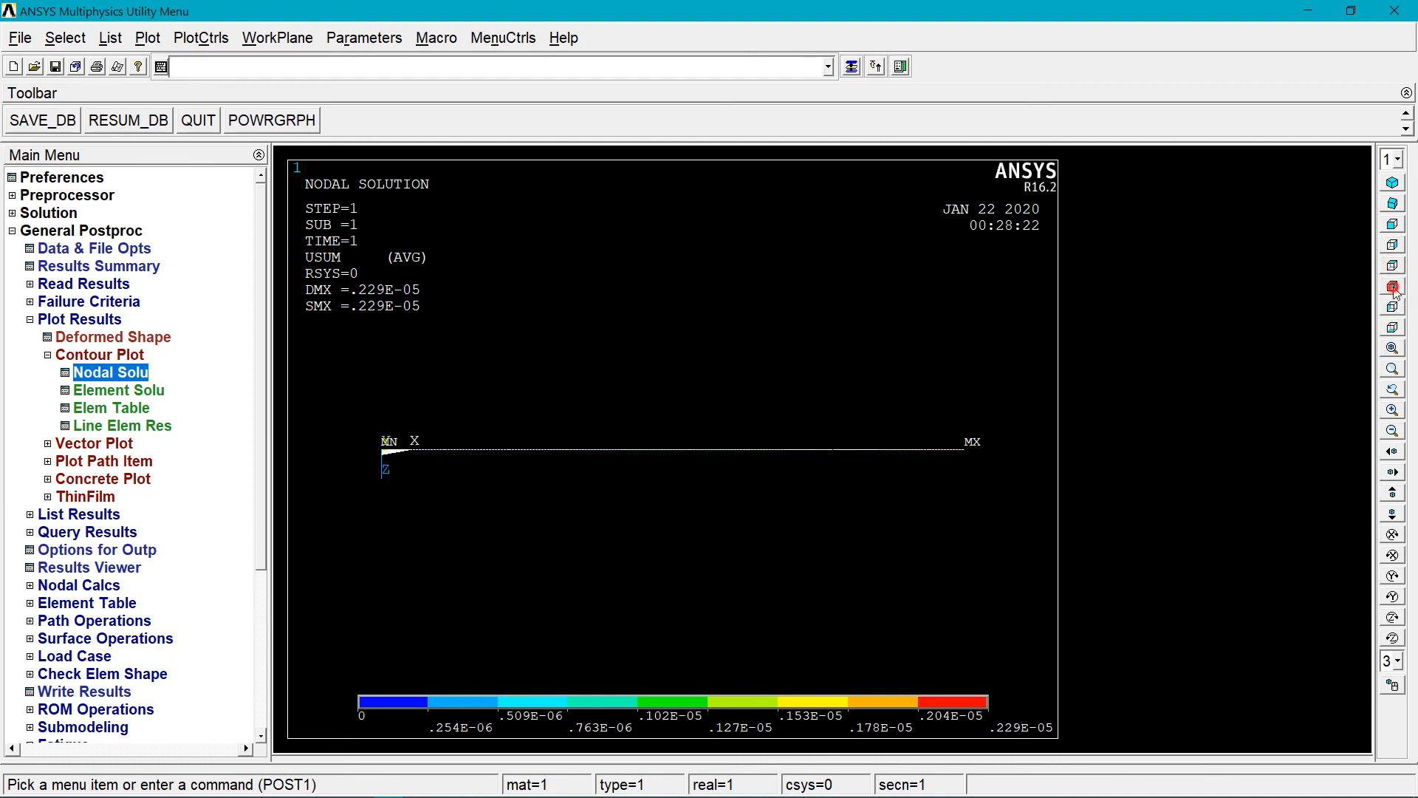
click(1396, 290)
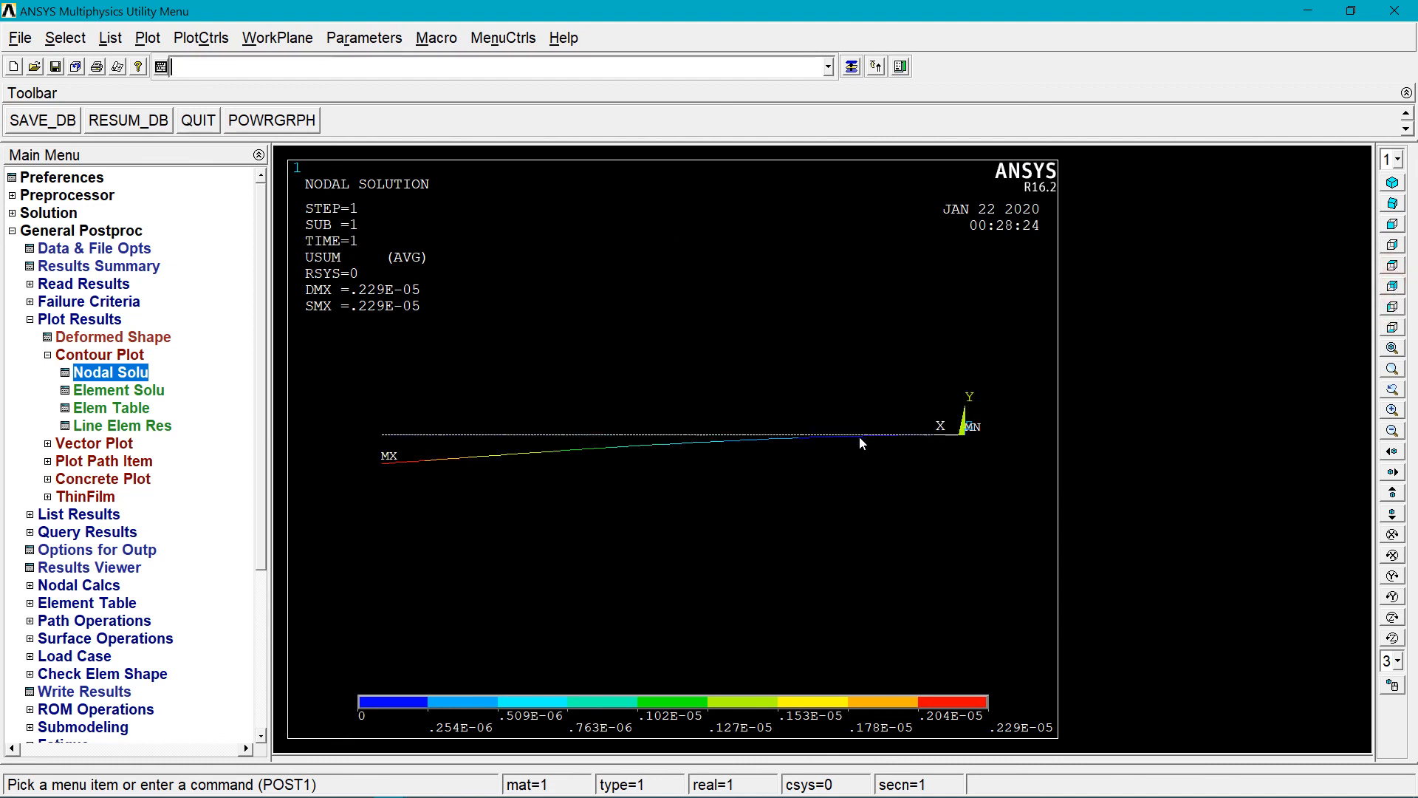